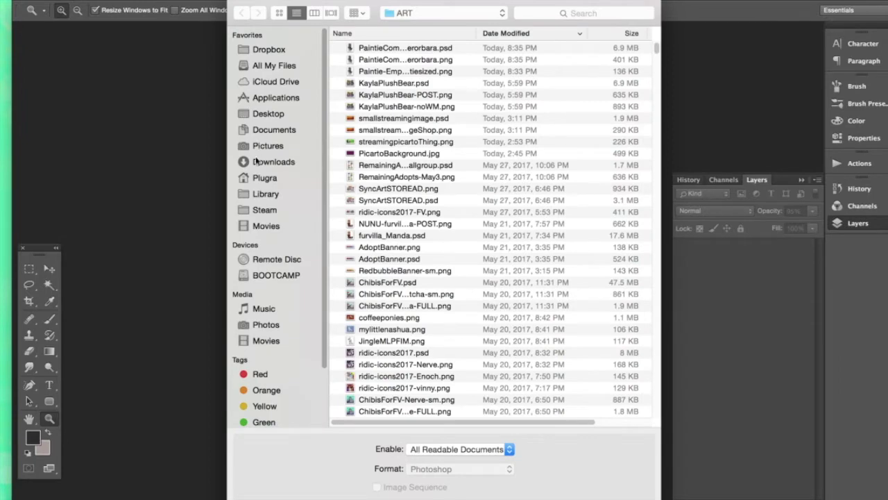
- Open "canine shetland sheepdog base.png" from the FurvillaBases folder inside Pictures
left_click(268, 147)
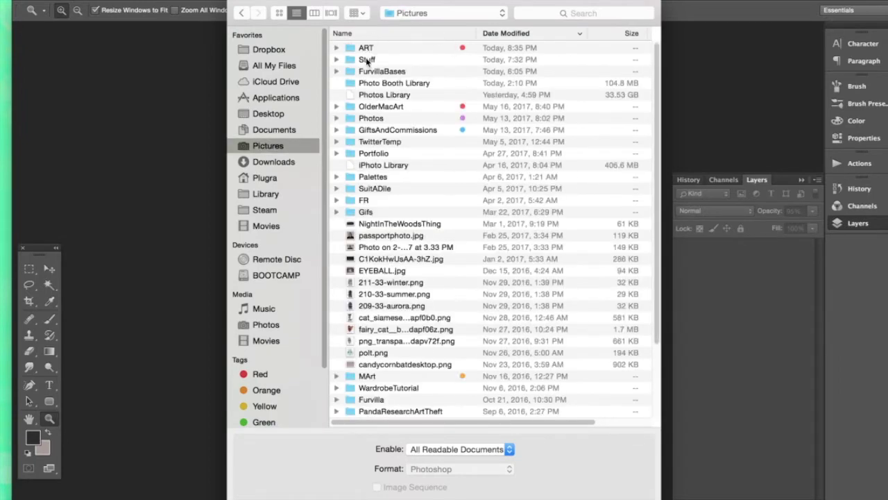
double_click(370, 72)
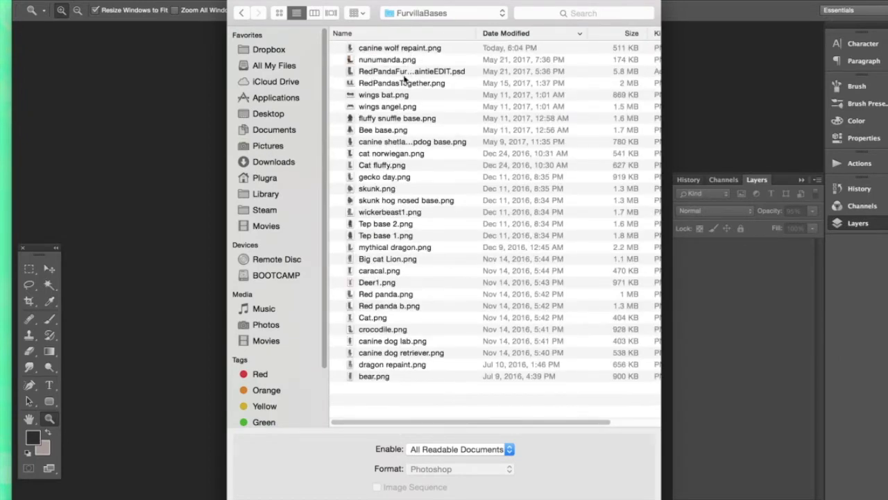
left_click(390, 108)
left_click(384, 154)
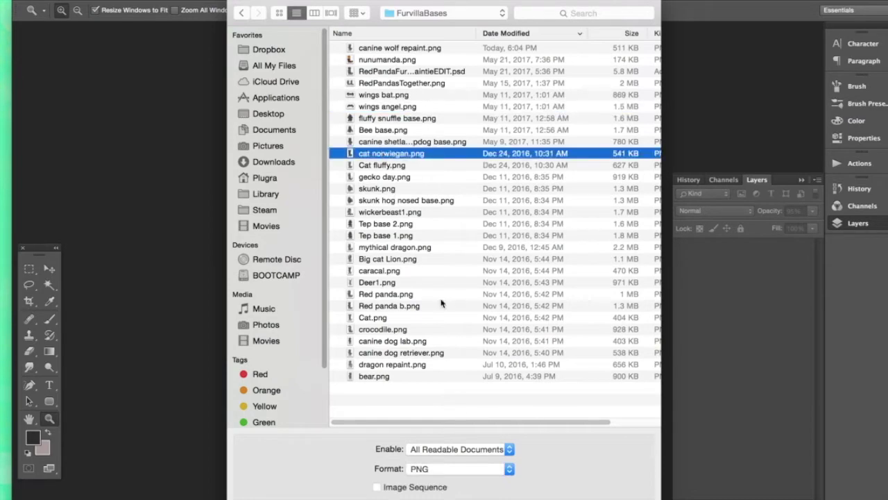
left_click(399, 142)
key("space")
key("space")
key("Return")
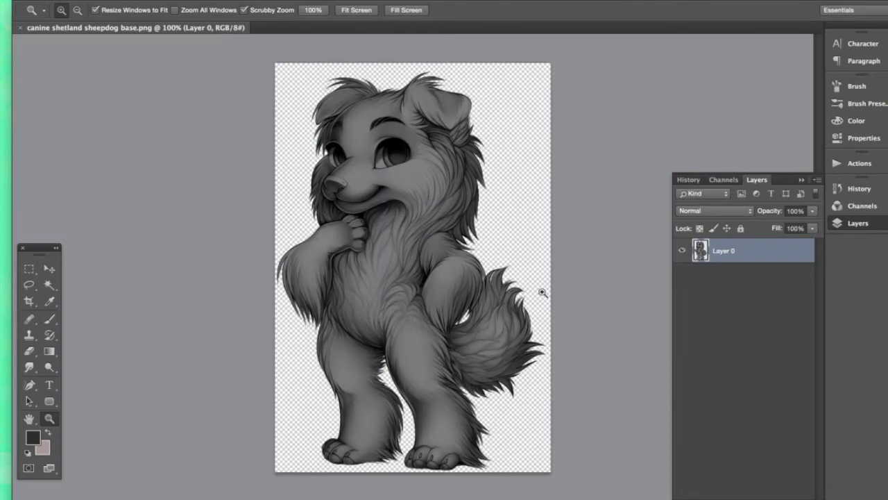
- Add a new blank layer above the dog artwork on Layer 0
left_click(799, 494)
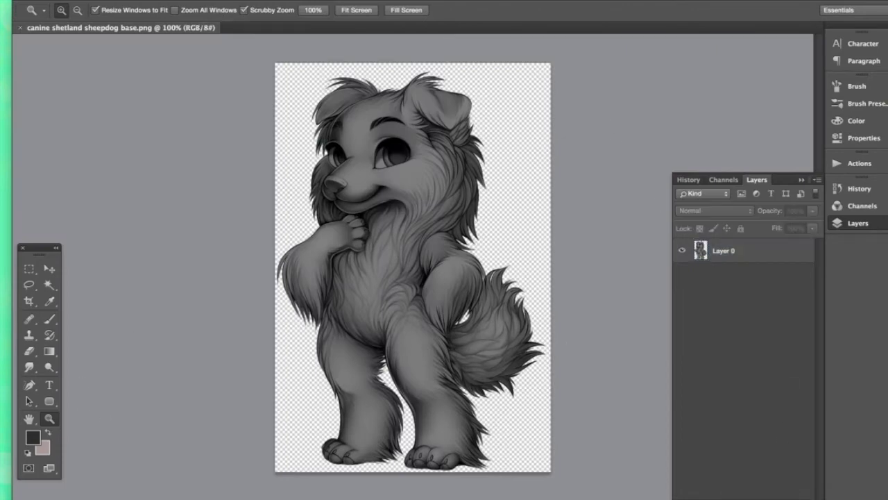
left_click(725, 276)
left_click(748, 261)
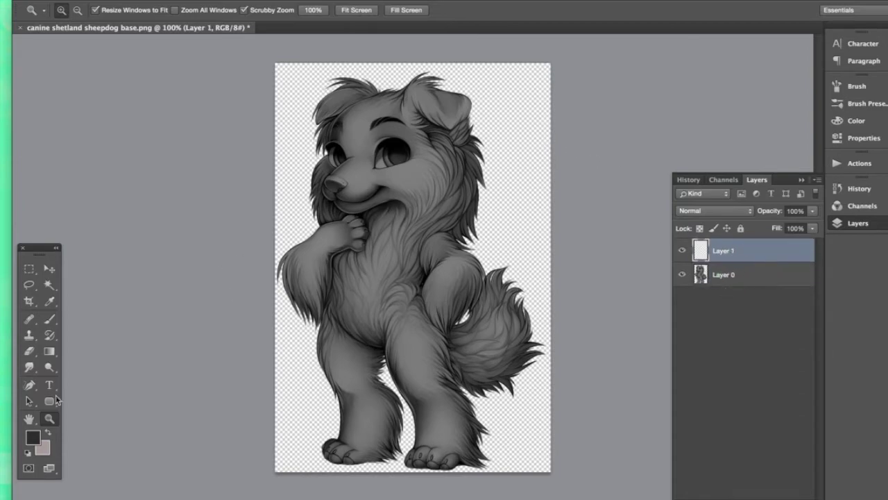
- Set up the Brush tool with a hard round tip at 12 px for painting on the dog's head
left_click_drag(356, 127, 418, 144)
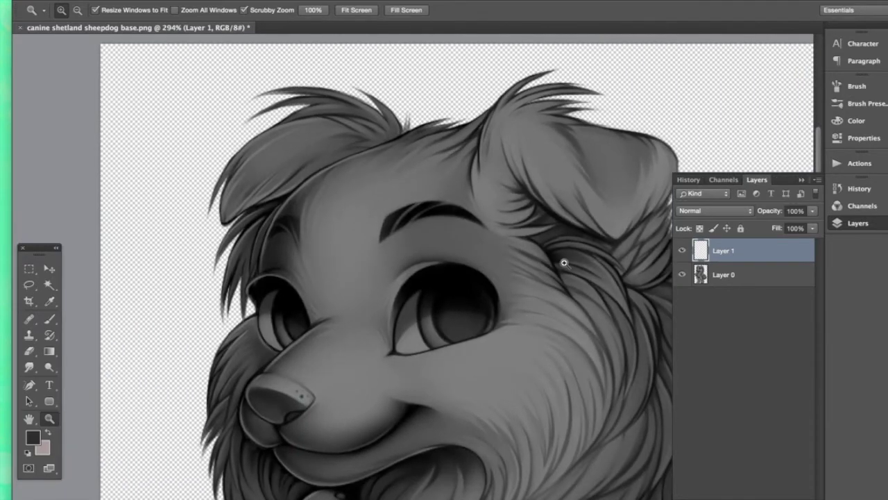
left_click(51, 321)
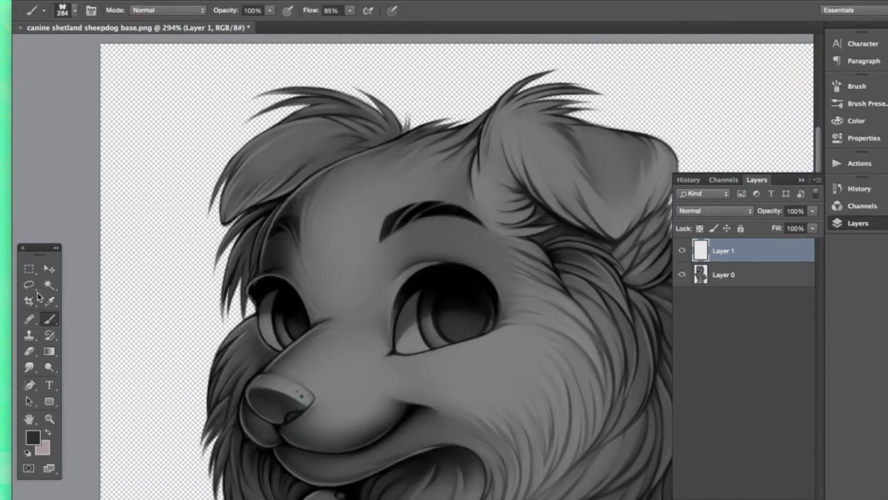
left_click(74, 10)
left_click(57, 104)
left_click_drag(89, 47, 90, 47)
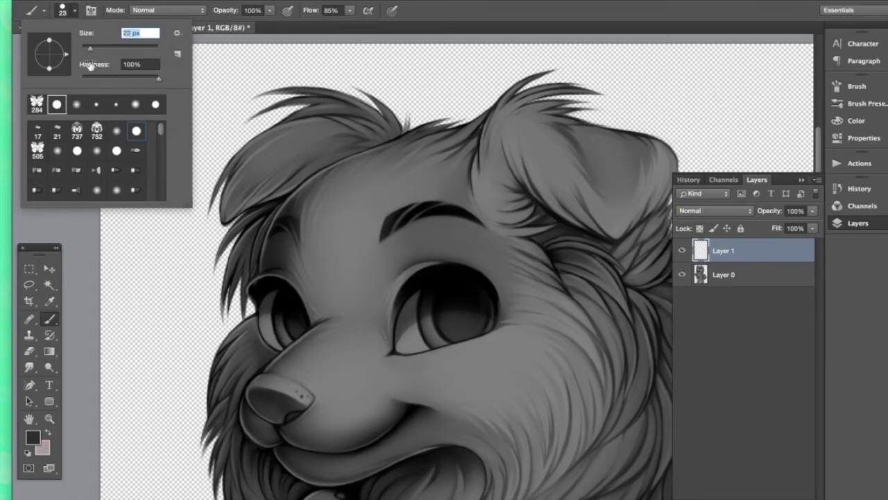
left_click_drag(91, 50, 87, 48)
left_click(271, 2)
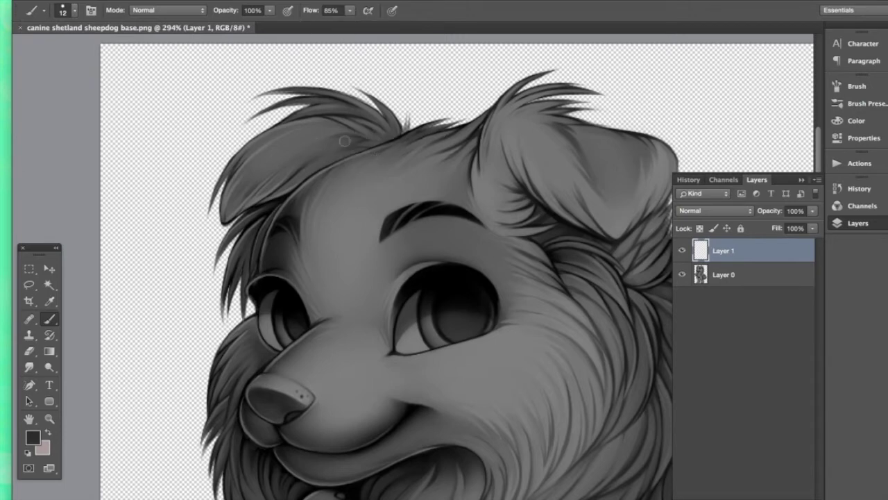
- Sample a dark grey from the fur and paint the first hair strokes along the top of the dog's head
left_click(268, 210, "alt")
left_click_drag(333, 140, 464, 130)
left_click_drag(360, 130, 450, 123)
- Enlarge the brush to 22 px and paint a solid dark hair tuft with pointed strands over the forehead between the ears
left_click(74, 10)
left_click_drag(87, 48, 97, 48)
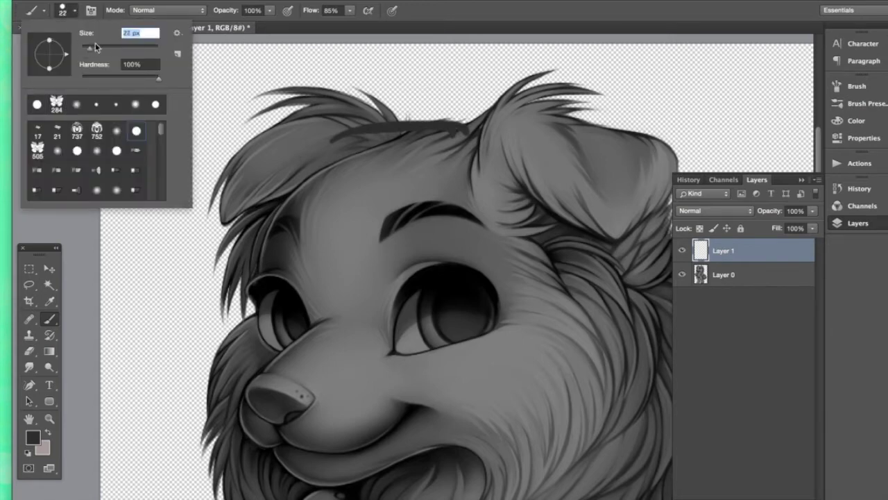
left_click_drag(377, 98, 471, 125)
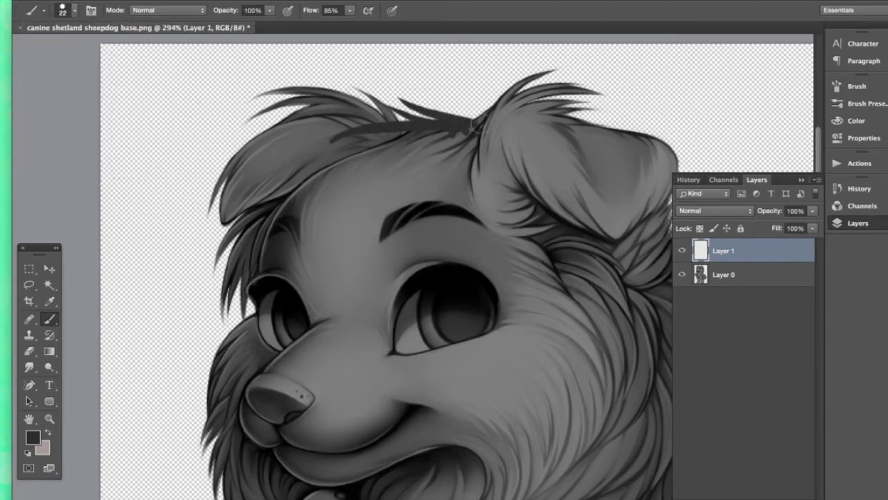
mouse_move(309, 168)
left_mouse_down()
mouse_move(401, 130)
mouse_move(458, 128)
left_mouse_up()
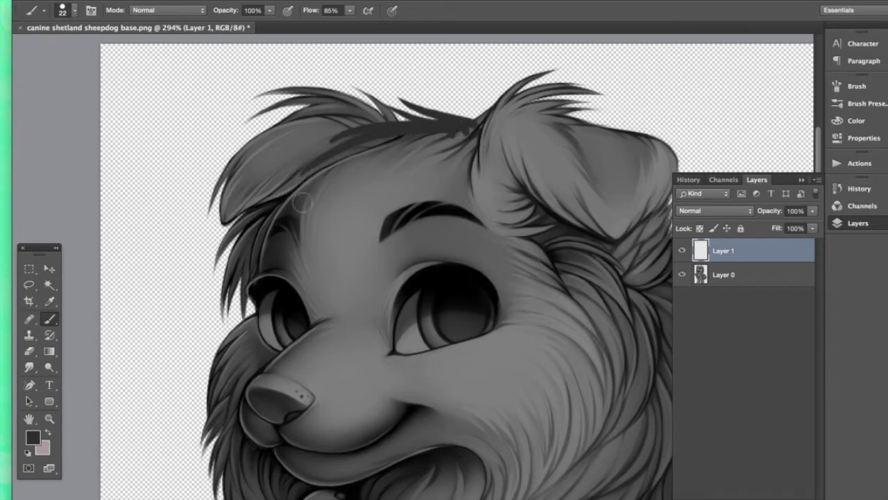
mouse_move(307, 196)
left_mouse_down()
mouse_move(363, 145)
mouse_move(400, 131)
left_mouse_up()
mouse_move(324, 220)
left_mouse_down()
mouse_move(369, 137)
mouse_move(395, 176)
mouse_move(444, 136)
mouse_move(402, 129)
mouse_move(377, 159)
mouse_move(414, 129)
mouse_move(397, 155)
left_mouse_up()
left_click_drag(312, 215, 365, 148)
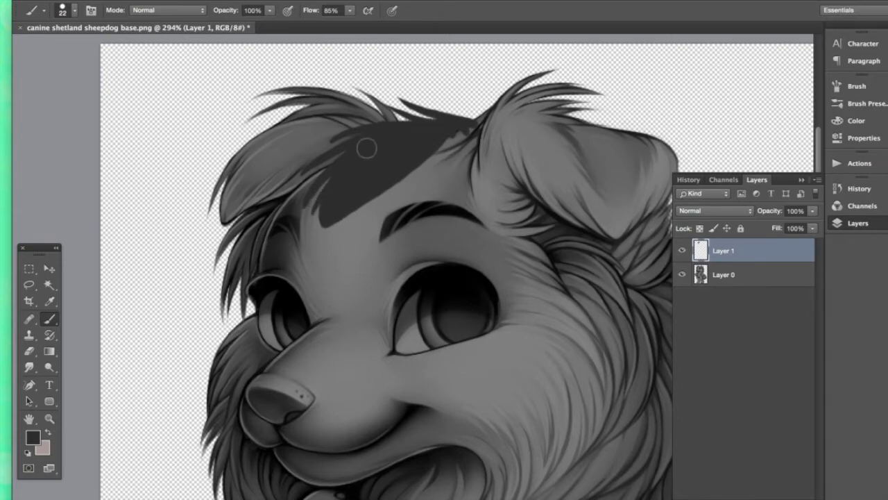
left_click_drag(309, 203, 364, 140)
left_click_drag(392, 191, 487, 124)
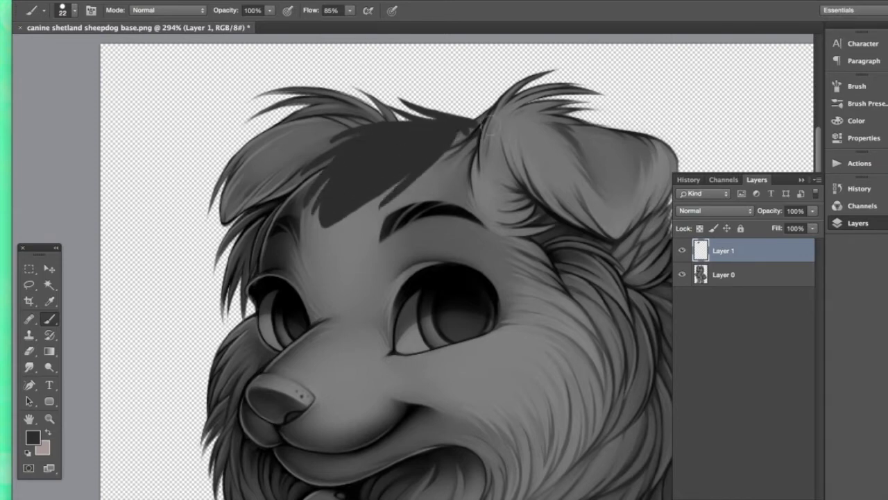
mouse_move(426, 181)
left_mouse_down()
mouse_move(477, 127)
mouse_move(464, 129)
mouse_move(477, 130)
mouse_move(467, 143)
mouse_move(480, 123)
left_mouse_up()
- Lock the transparent pixels of Layer 1 and lower the brush opacity to 69%
left_click(28, 350)
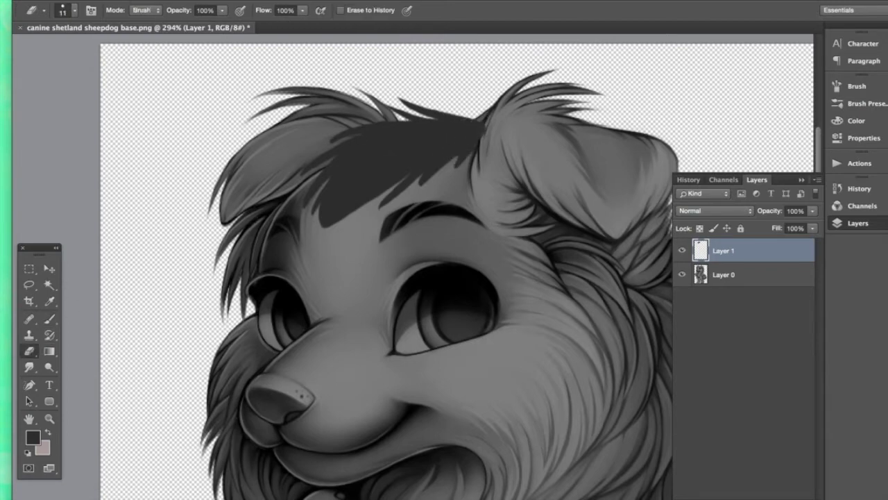
left_click(47, 320)
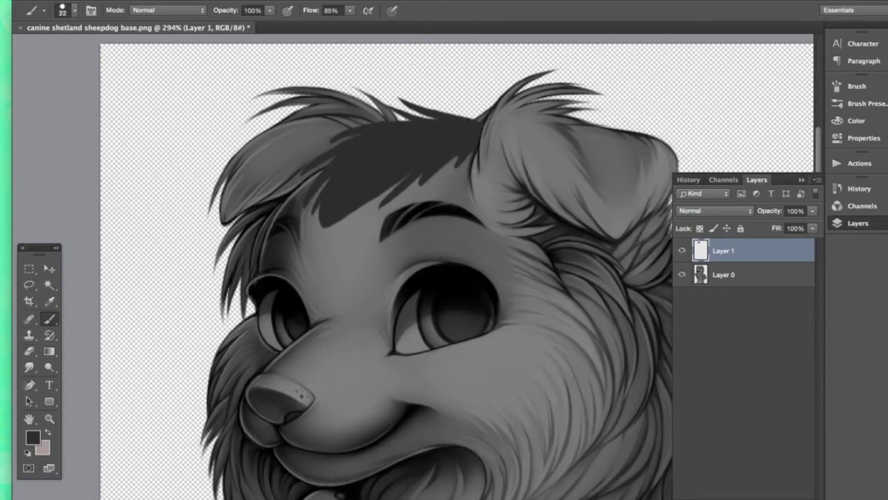
left_click(701, 229)
left_click(272, 11)
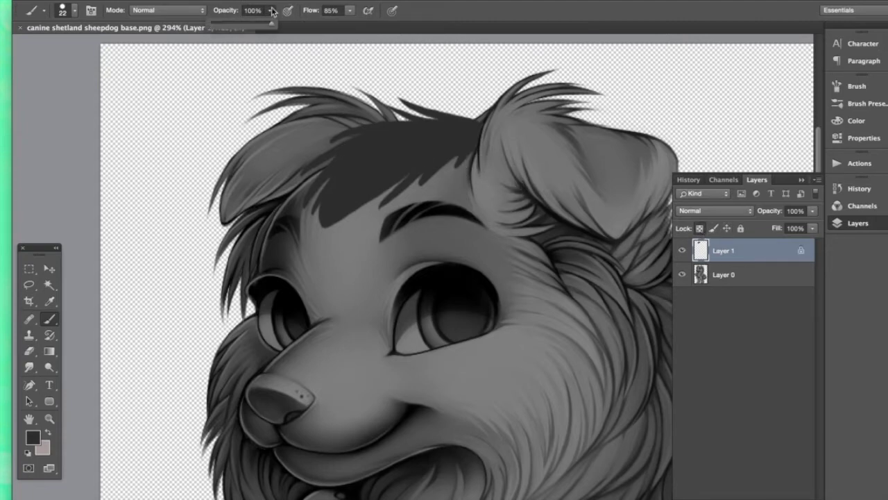
left_click(328, 216)
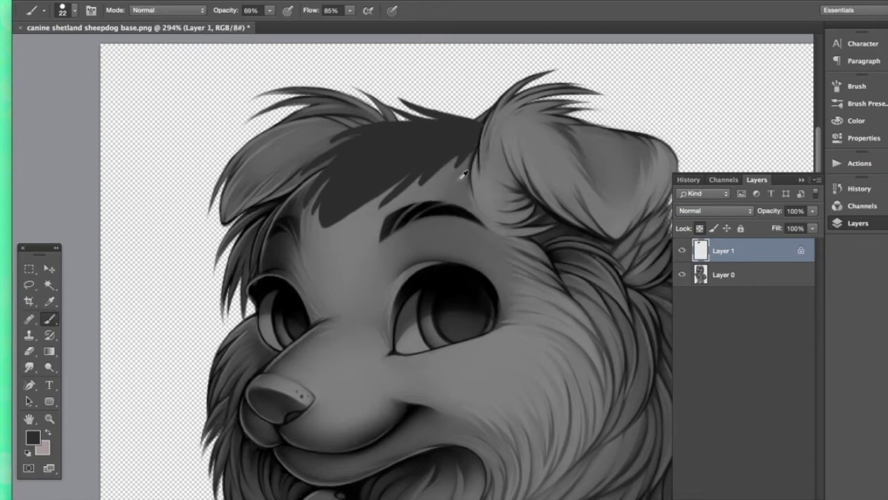
- Set the Eyedropper to sample beyond the current layer and pick a lighter grey from the dog's forehead for the brush
left_click(49, 300)
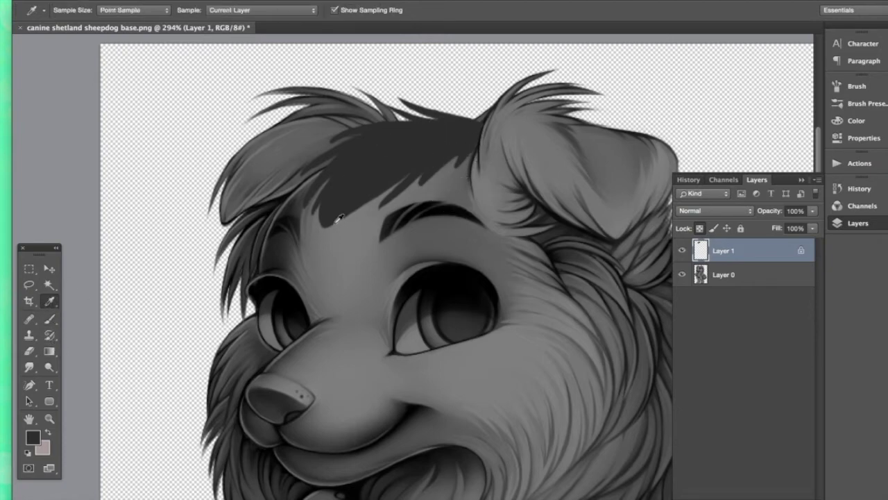
left_click(257, 9)
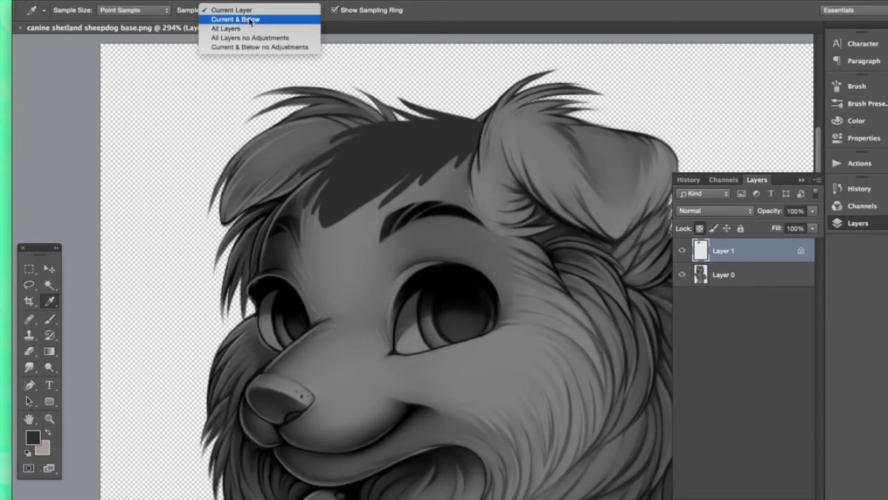
left_click(245, 29)
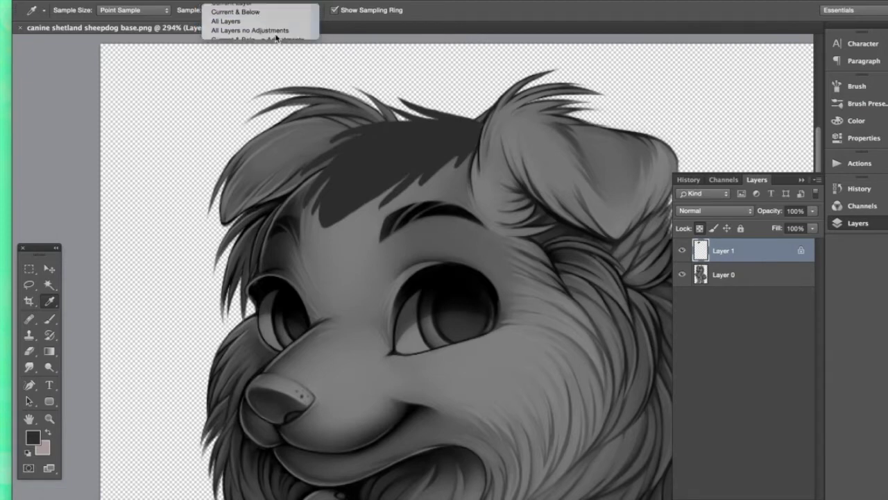
left_click(352, 233)
key("b")
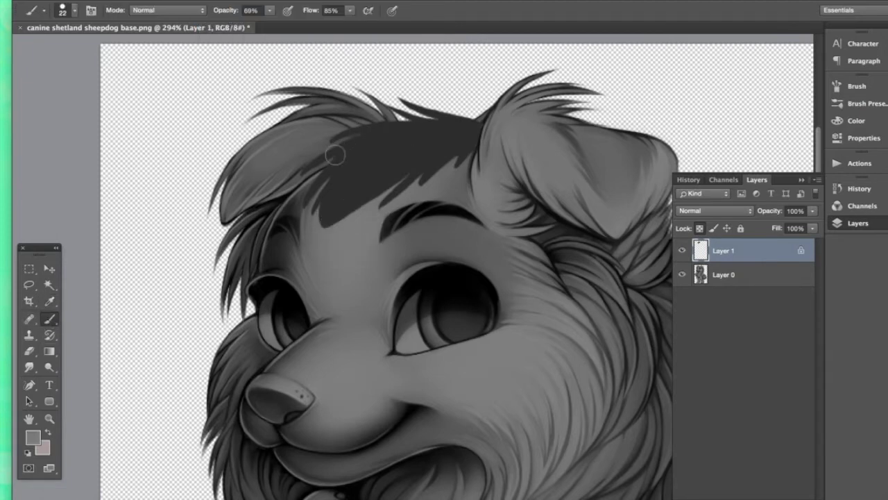
- Lower the brush opacity to 34% and build up lighter grey highlight strokes through the middle of the hair tuft
left_click_drag(329, 154, 434, 141)
key("super+z")
left_click(270, 10)
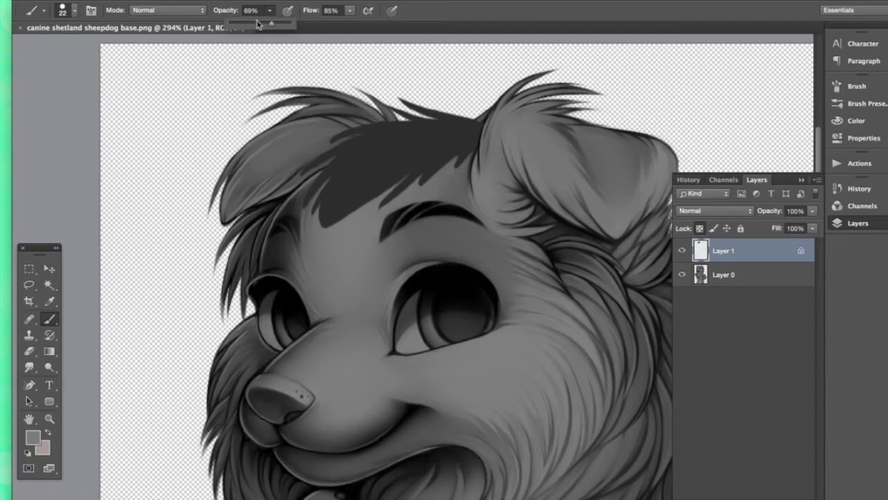
left_click_drag(314, 211, 431, 131)
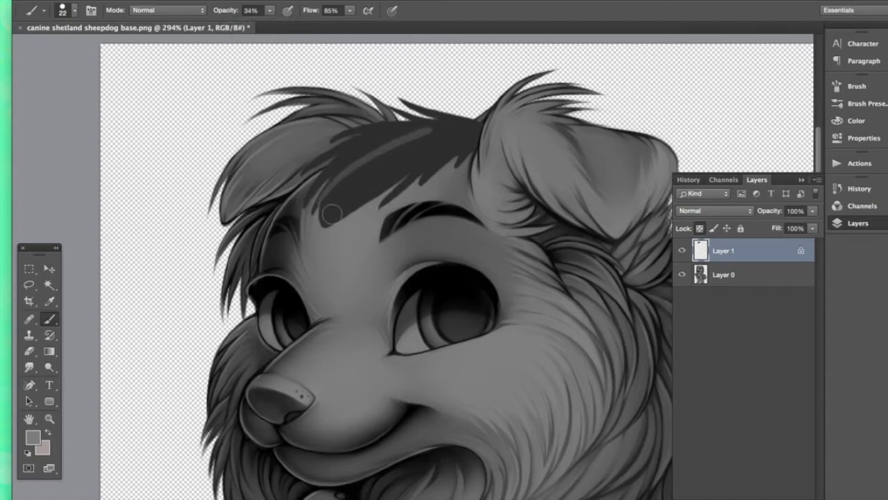
mouse_move(335, 212)
left_mouse_down()
mouse_move(398, 147)
mouse_move(445, 126)
left_mouse_up()
key("super+z")
left_click_drag(340, 199, 415, 139)
left_click_drag(365, 188, 420, 139)
left_click_drag(382, 171, 402, 158)
mouse_move(338, 197)
left_mouse_down()
mouse_move(369, 165)
mouse_move(333, 210)
mouse_move(417, 140)
left_mouse_up()
- Turn on pen pressure for brush opacity and extend the soft highlights across the tuft towards the top of the head
left_click(288, 11)
mouse_move(421, 123)
left_mouse_down()
mouse_move(359, 146)
mouse_move(308, 194)
mouse_move(413, 127)
mouse_move(333, 169)
mouse_move(306, 198)
mouse_move(396, 132)
mouse_move(321, 163)
mouse_move(409, 132)
mouse_move(339, 141)
mouse_move(425, 127)
mouse_move(446, 134)
mouse_move(419, 122)
mouse_move(476, 126)
mouse_move(409, 161)
left_mouse_up()
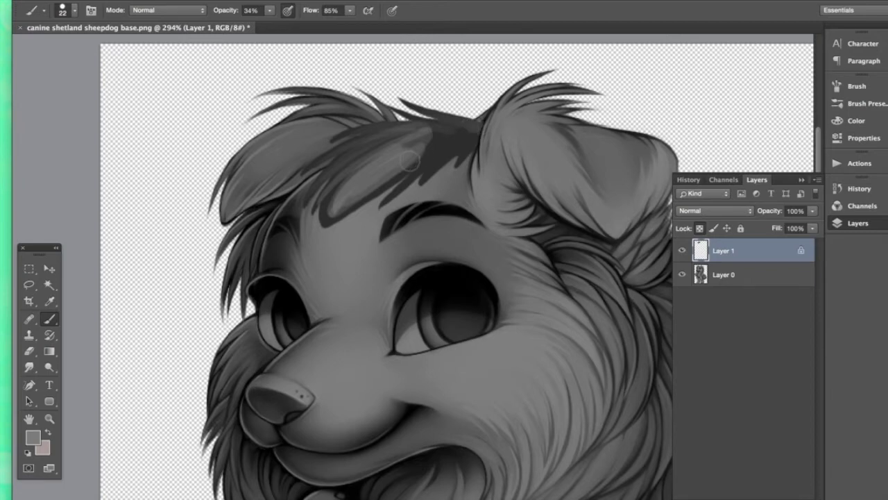
mouse_move(345, 208)
left_mouse_down()
mouse_move(451, 134)
mouse_move(406, 180)
mouse_move(450, 130)
mouse_move(396, 187)
mouse_move(462, 124)
mouse_move(439, 164)
mouse_move(420, 177)
mouse_move(473, 127)
mouse_move(458, 157)
mouse_move(435, 147)
mouse_move(454, 134)
mouse_move(386, 147)
mouse_move(343, 191)
mouse_move(422, 135)
mouse_move(431, 134)
mouse_move(393, 166)
mouse_move(416, 152)
mouse_move(337, 168)
mouse_move(331, 190)
mouse_move(387, 147)
mouse_move(322, 184)
mouse_move(370, 143)
mouse_move(374, 154)
mouse_move(334, 169)
mouse_move(423, 130)
mouse_move(320, 159)
mouse_move(342, 138)
mouse_move(474, 138)
mouse_move(402, 143)
mouse_move(346, 104)
mouse_move(325, 207)
mouse_move(347, 174)
mouse_move(340, 208)
mouse_move(452, 127)
left_mouse_up()
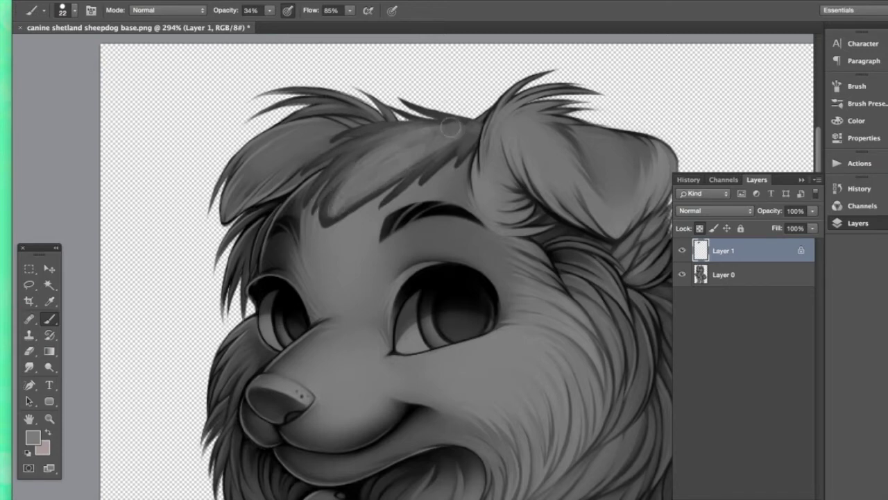
- Sample the tuft's dark grey and paint shadow strands through it, raising the brush opacity to 53% and 72%
left_click(269, 10)
left_click(328, 218, "alt")
left_click_drag(389, 154, 416, 137)
left_click(270, 11)
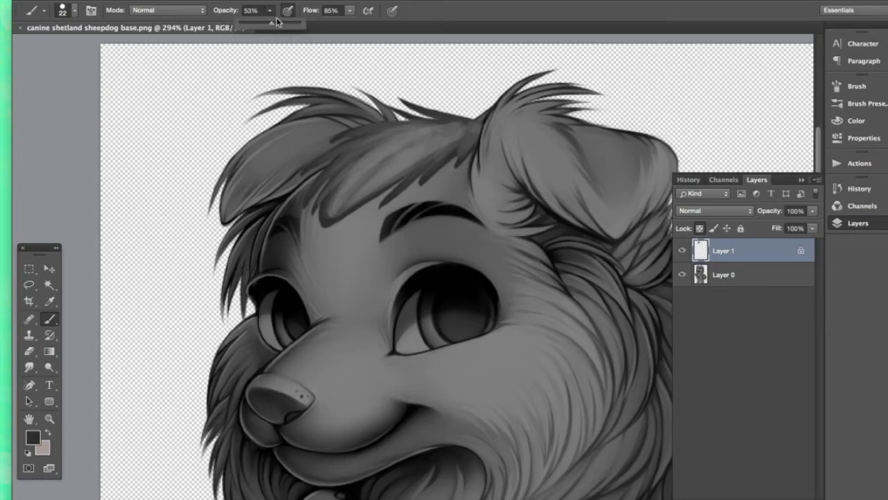
mouse_move(326, 218)
left_mouse_down()
mouse_move(388, 160)
mouse_move(329, 215)
mouse_move(388, 140)
mouse_move(324, 204)
mouse_move(429, 121)
left_mouse_up()
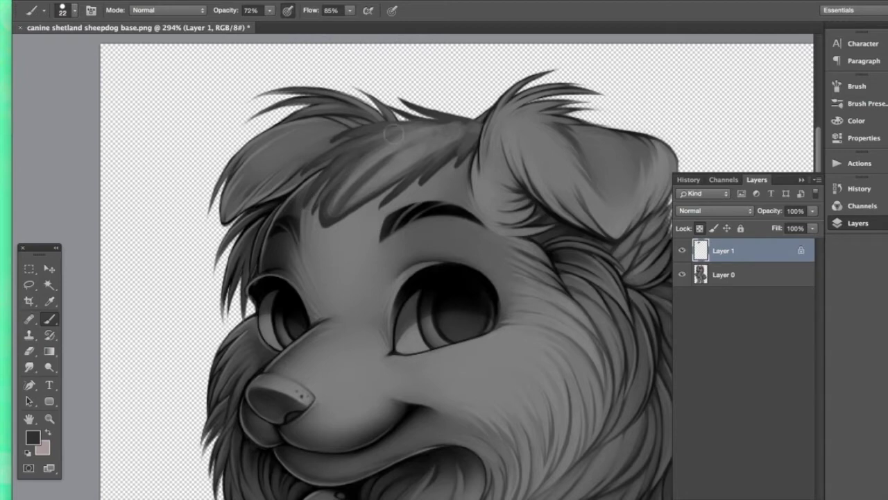
left_click_drag(421, 139, 470, 132)
mouse_move(395, 128)
left_mouse_down()
mouse_move(482, 131)
mouse_move(438, 122)
mouse_move(483, 139)
left_mouse_up()
- Sample a lighter grey from the tuft and brush soft highlight strands through it, from the tips up to the crown
left_click(420, 156, "alt")
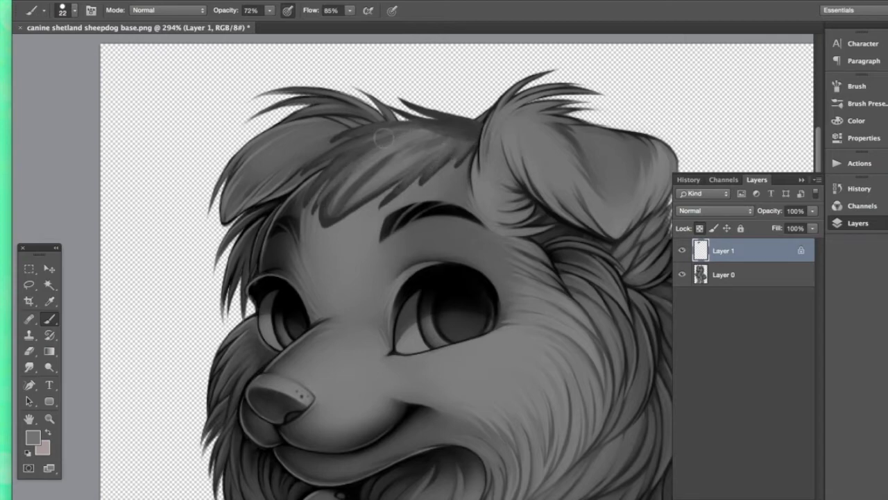
left_click_drag(327, 157, 413, 129)
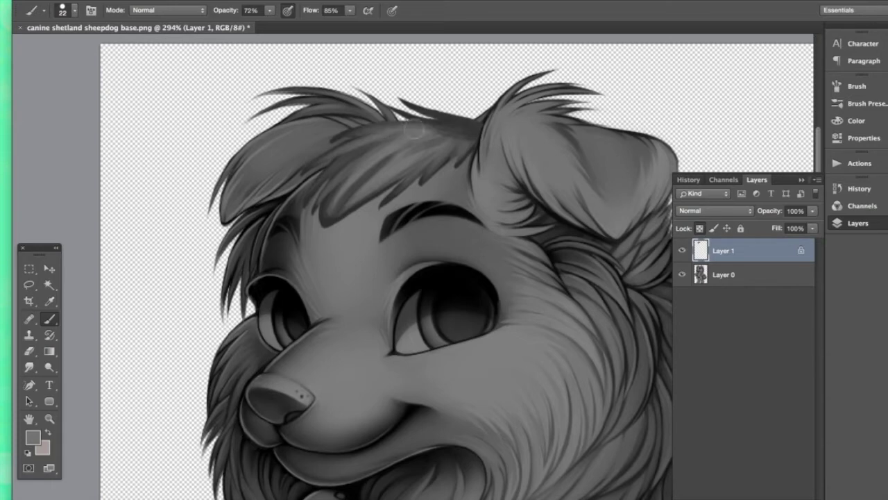
left_click_drag(351, 133, 393, 128)
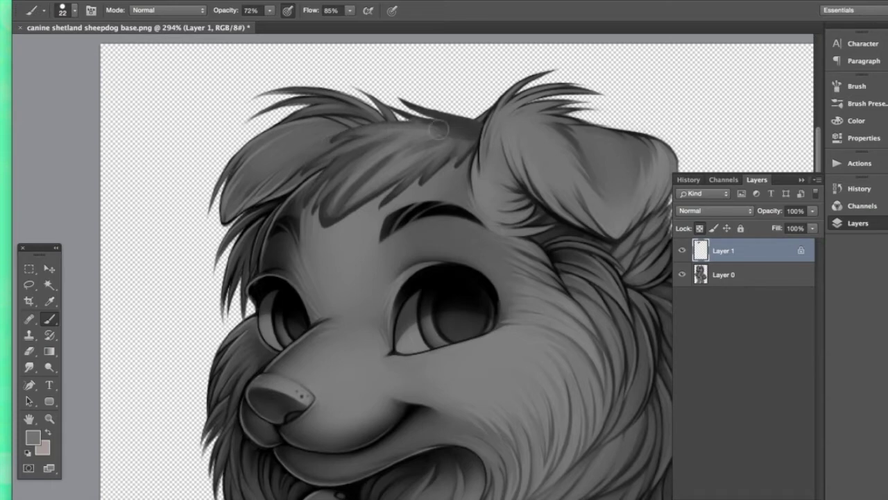
mouse_move(470, 132)
left_mouse_down()
mouse_move(441, 123)
mouse_move(448, 121)
mouse_move(472, 128)
mouse_move(445, 131)
left_mouse_up()
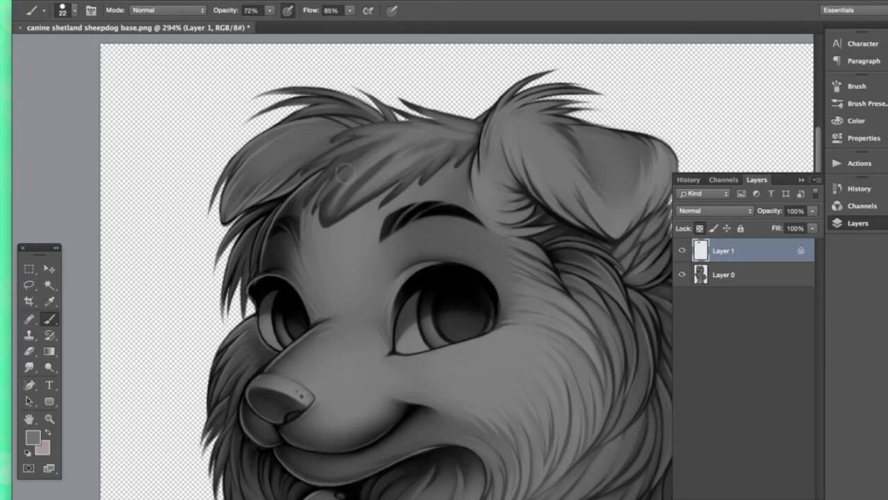
mouse_move(332, 181)
left_mouse_down()
mouse_move(363, 148)
mouse_move(329, 178)
mouse_move(426, 132)
left_mouse_up()
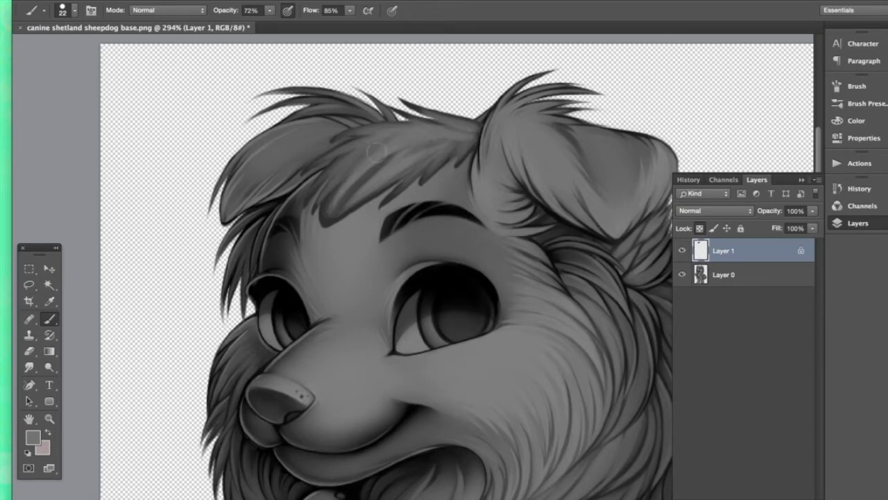
mouse_move(367, 196)
left_mouse_down()
mouse_move(347, 200)
mouse_move(361, 186)
mouse_move(359, 170)
left_mouse_up()
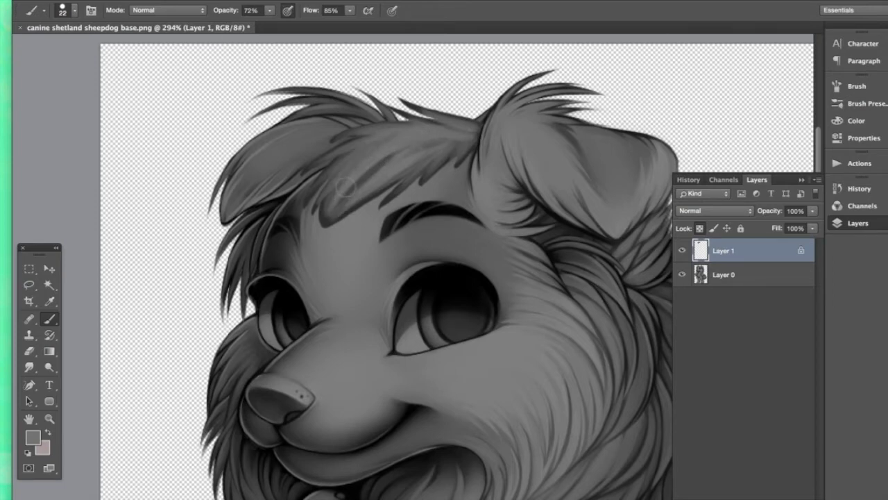
left_click(308, 200, "alt")
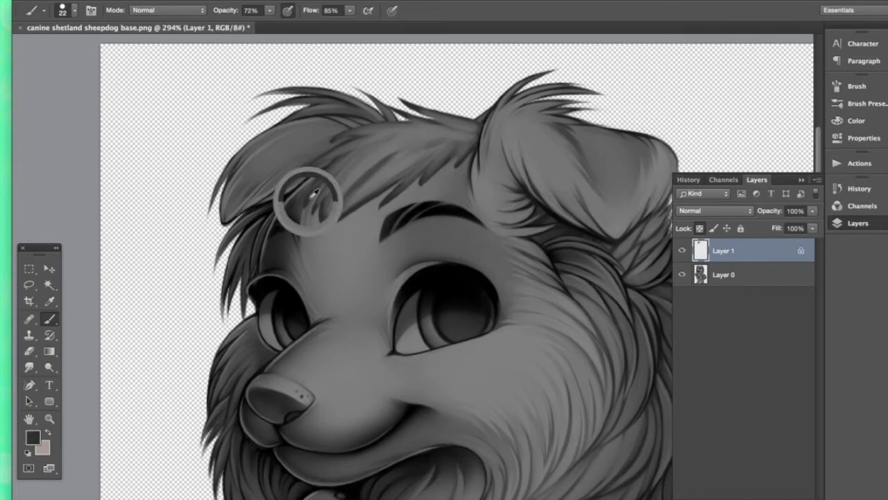
- Check the painted tuft against the whole figure and hide Layer 1
double_click(50, 418)
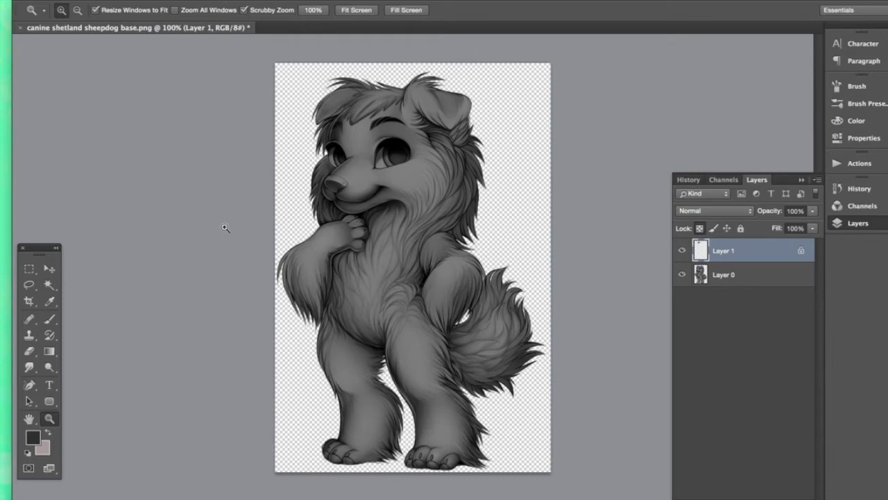
left_click_drag(372, 129, 354, 167)
left_click_drag(370, 123, 403, 125)
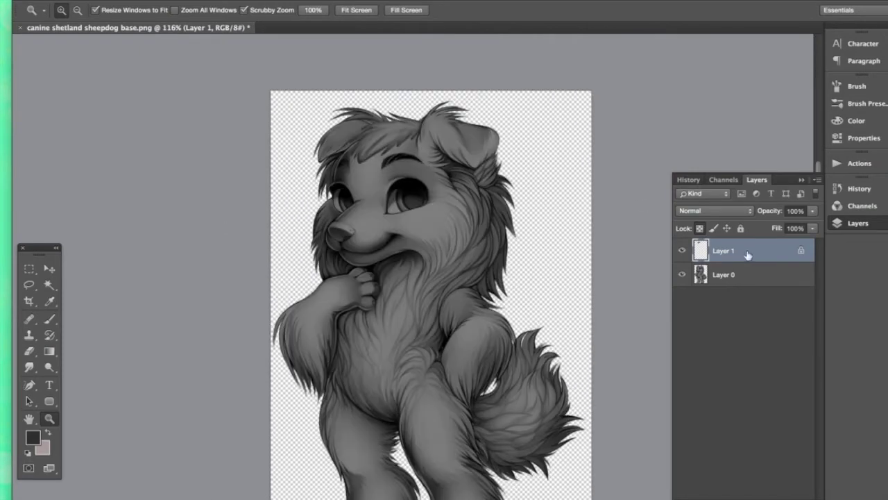
left_click(681, 252)
- Lasso the outer part of the tail on Layer 0 and copy it to a new layer
left_click(28, 284)
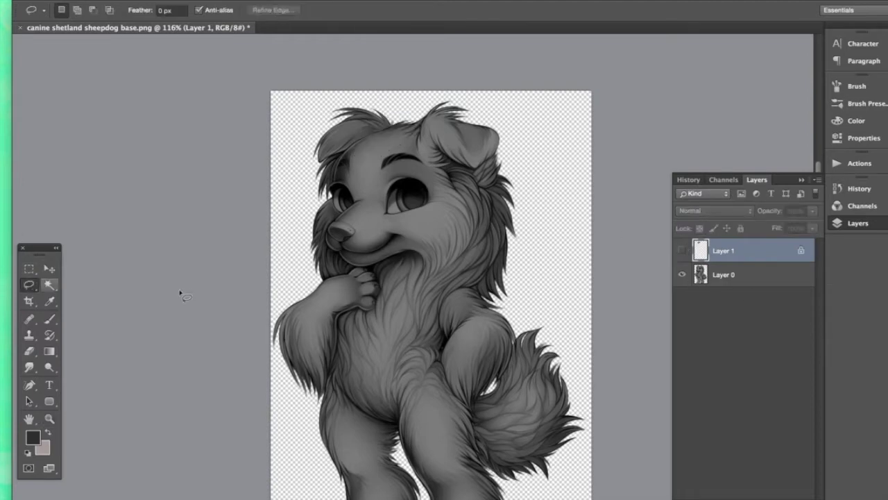
left_click(719, 272)
mouse_move(527, 428)
left_mouse_down()
mouse_move(583, 345)
mouse_move(546, 309)
left_mouse_up()
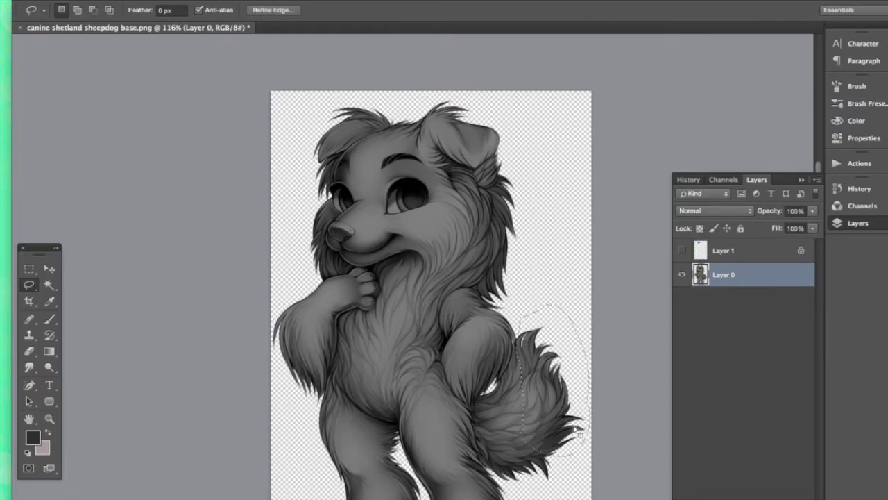
key("ctrl+j")
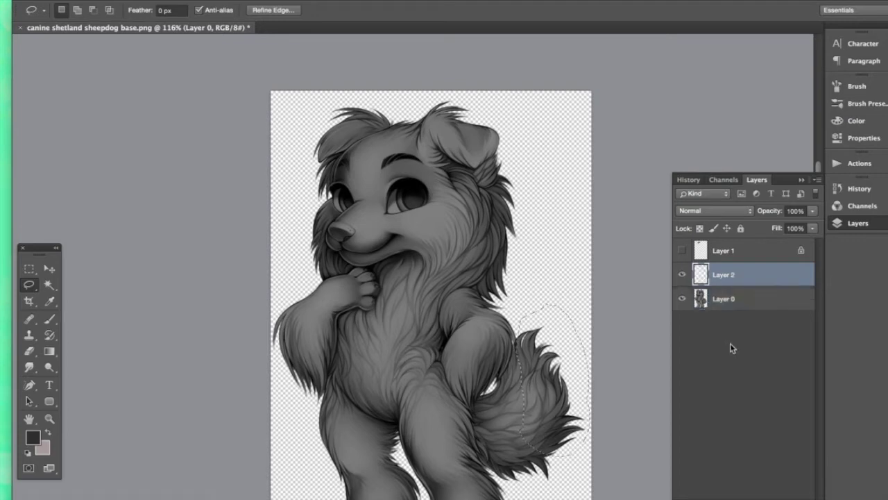
- Place the tail copy's layer above Layer 1, move the fur onto the head and rotate it to about -87°
left_click(49, 269)
left_click_drag(728, 277, 726, 246)
key("super+t")
left_click_drag(562, 274, 393, 368)
left_click_drag(568, 394, 419, 160)
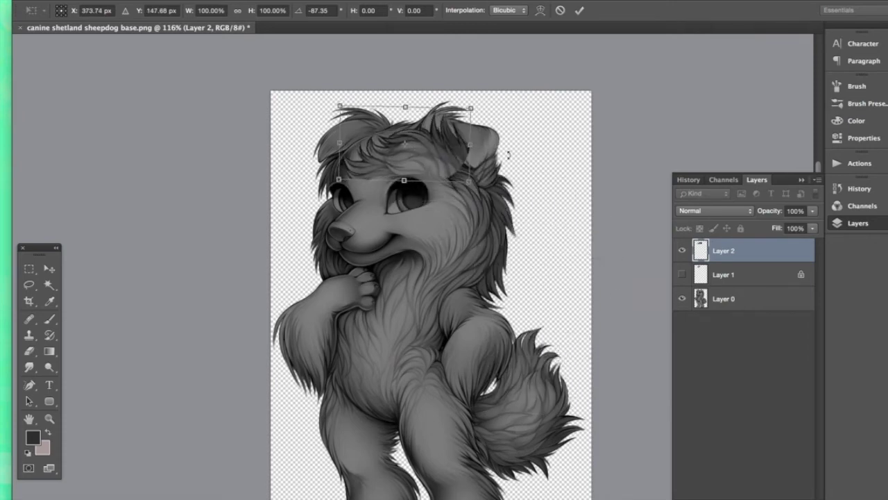
- Rotate the copied fur to about -118°, scale it to about 81% and reposition it over the forehead
left_click_drag(507, 155, 473, 113)
left_click_drag(403, 173, 376, 161)
left_click_drag(455, 137, 413, 144)
- Scale the copied fur to about 74%, fit it between the ears on the forehead and apply the transform
key("ctrl+equal")
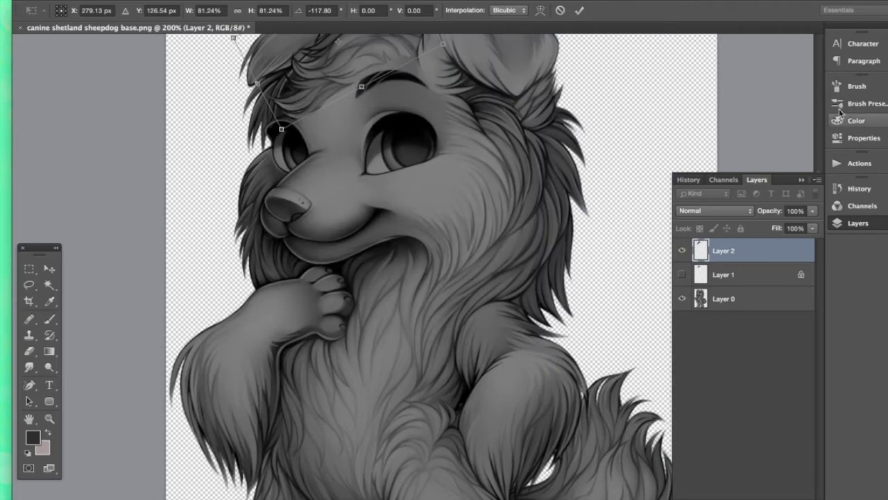
scroll(403, 337, "up", 3)
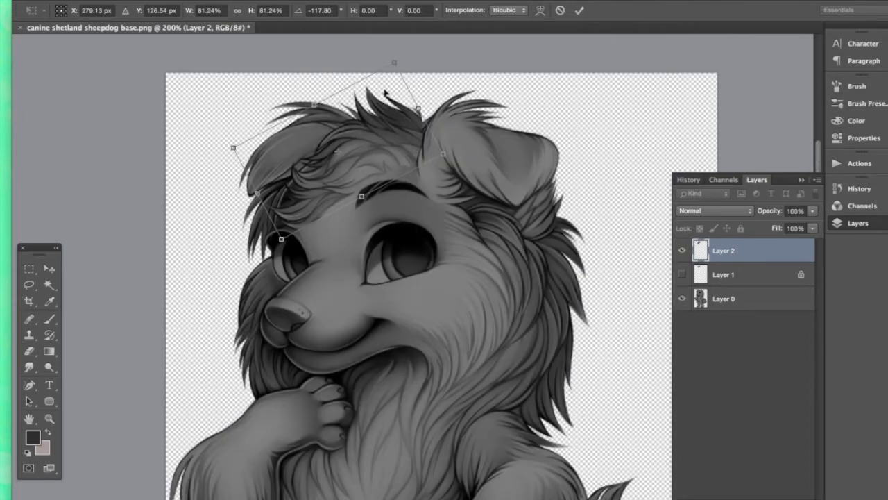
left_click_drag(283, 240, 294, 230)
mouse_move(379, 138)
left_mouse_down()
mouse_move(362, 139)
mouse_move(372, 132)
left_mouse_up()
left_click_drag(233, 148, 246, 148)
left_click_drag(378, 138, 384, 131)
left_click_drag(439, 143, 444, 147)
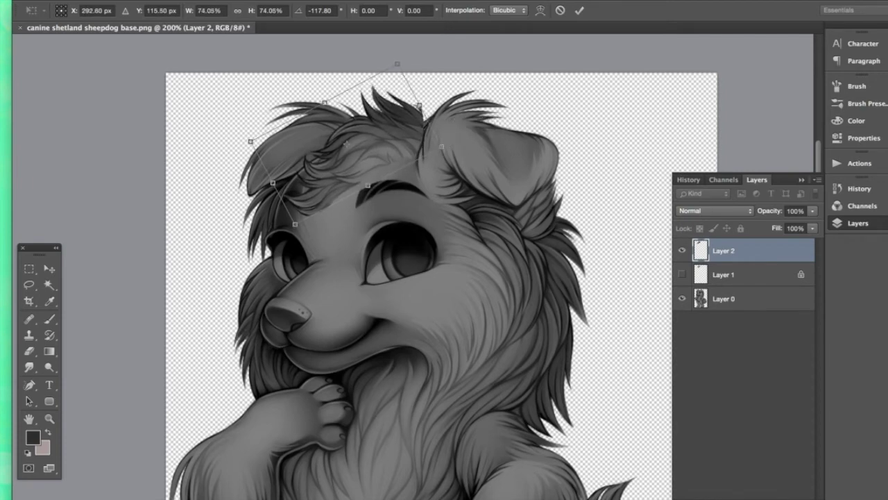
left_click_drag(379, 139, 385, 145)
key("Return")
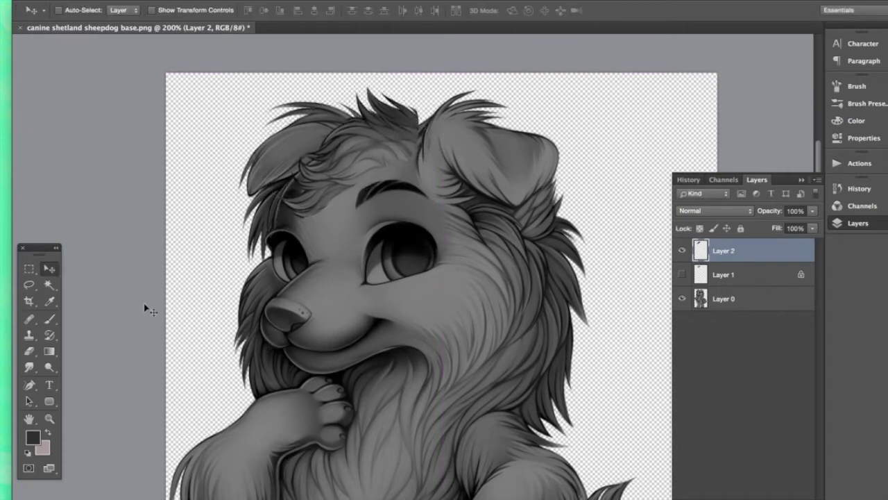
- Sample the forehead grey and blend the copied fur's lower edge with it, using 38% and 61% brush opacity
left_click(49, 401)
left_click(49, 418)
mouse_move(366, 142)
left_mouse_down()
mouse_move(409, 150)
mouse_move(397, 135)
mouse_move(447, 173)
left_mouse_up()
left_click(29, 352)
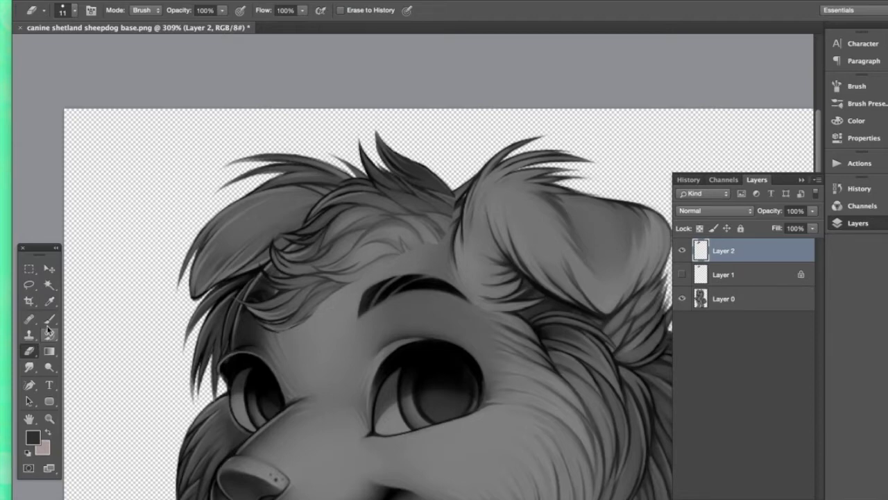
key("b")
left_click(354, 305, "alt")
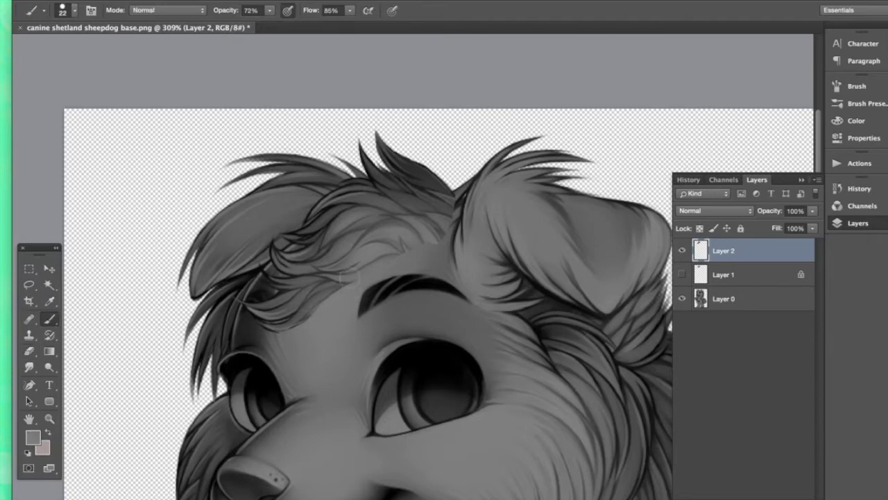
left_click(270, 11)
left_click(251, 25)
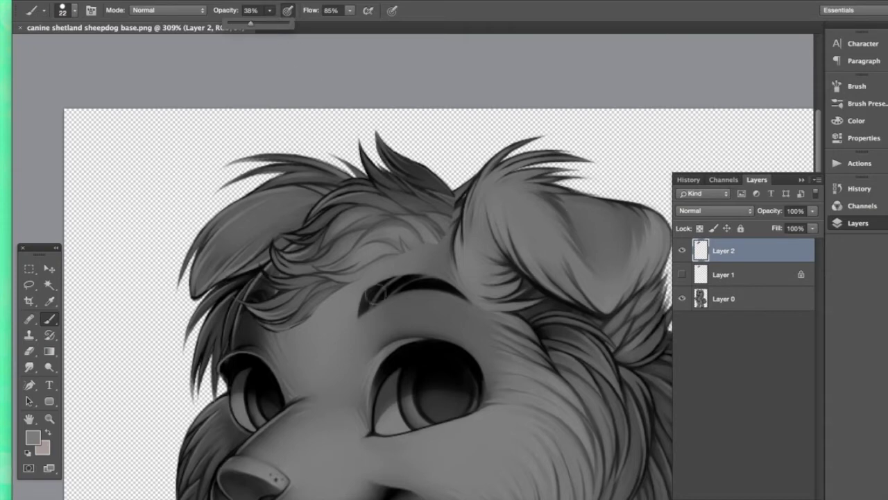
left_click(344, 281)
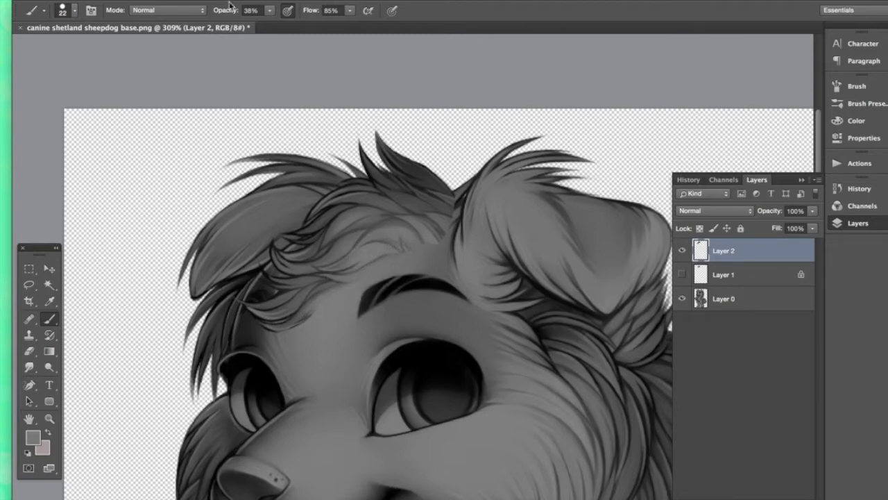
left_click(269, 11)
left_click(373, 247)
- Soften the copied fur's edge above the eyebrow with a soft 51 px Eraser and the Smudge tool
left_click(29, 351)
left_click(75, 10)
left_click(116, 132)
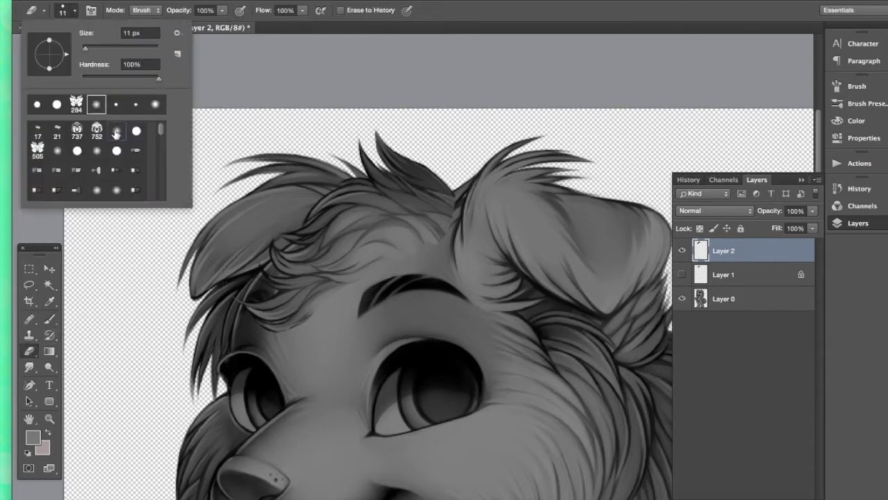
left_click(101, 47)
left_click(462, 219)
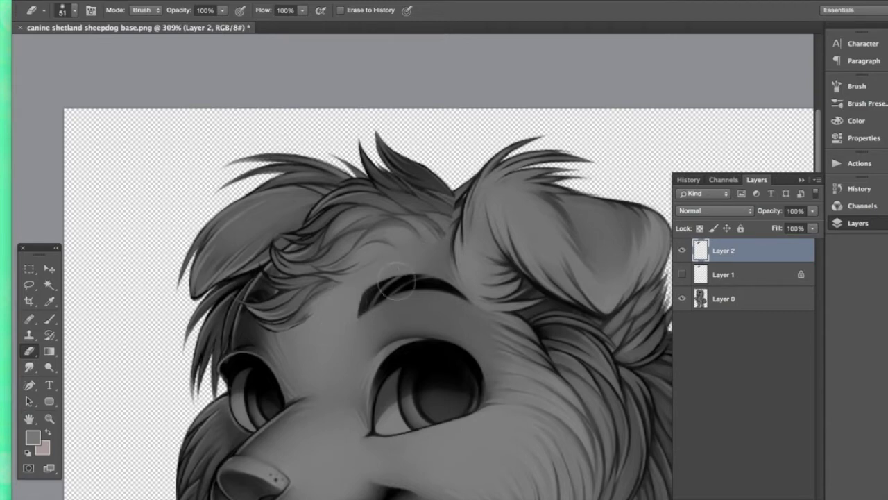
left_click(30, 367)
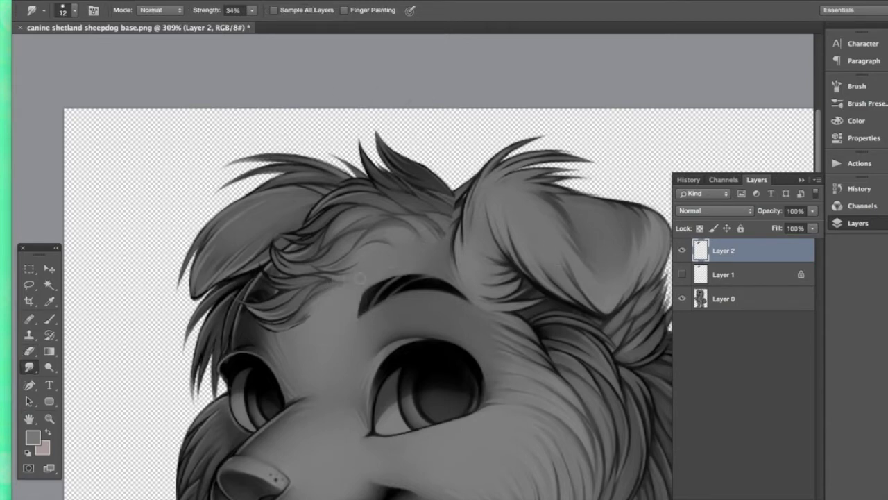
- Sample greys from the fur and paint over the seam where the copied hair meets the larger ear
left_click(49, 319)
left_click(378, 267, "alt")
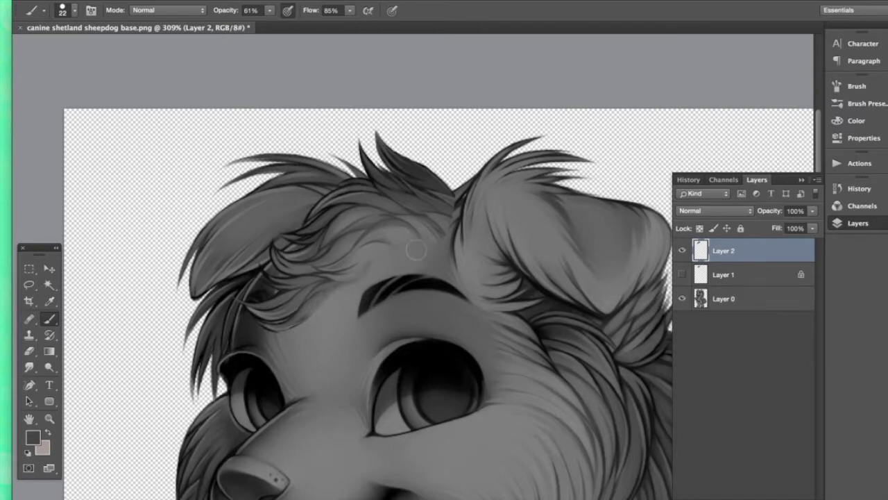
left_click(464, 193, "alt")
left_click_drag(462, 193, 442, 192)
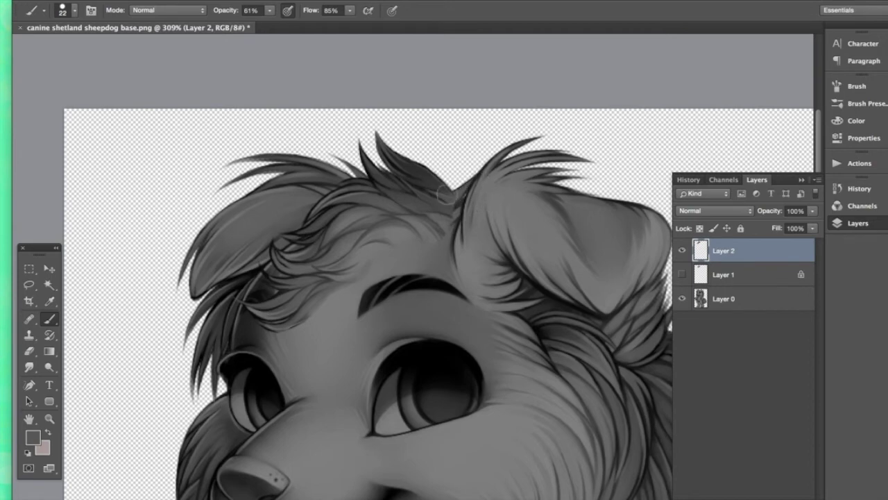
left_click(454, 214, "alt")
- Smudge the painted seam beside the larger ear at 34% strength and erase the excess on the forehead
left_click(29, 367)
left_click_drag(455, 204, 446, 214)
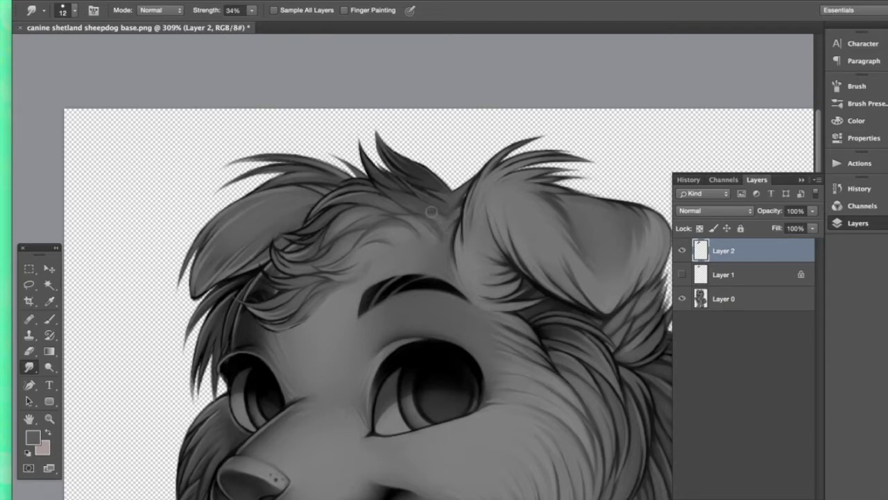
left_click(28, 351)
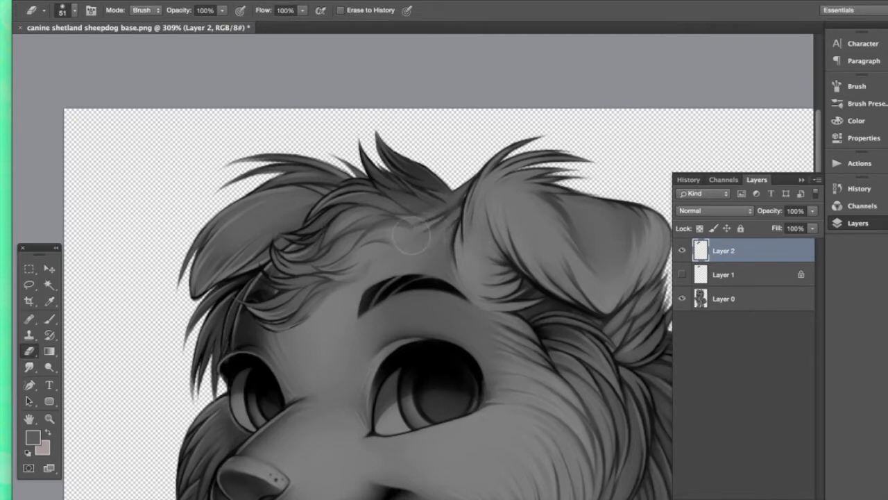
- Sample dark and light greys from the hair and forehead and paint blending strands between the hair and the larger ear
left_click(48, 319)
left_click(431, 198, "alt")
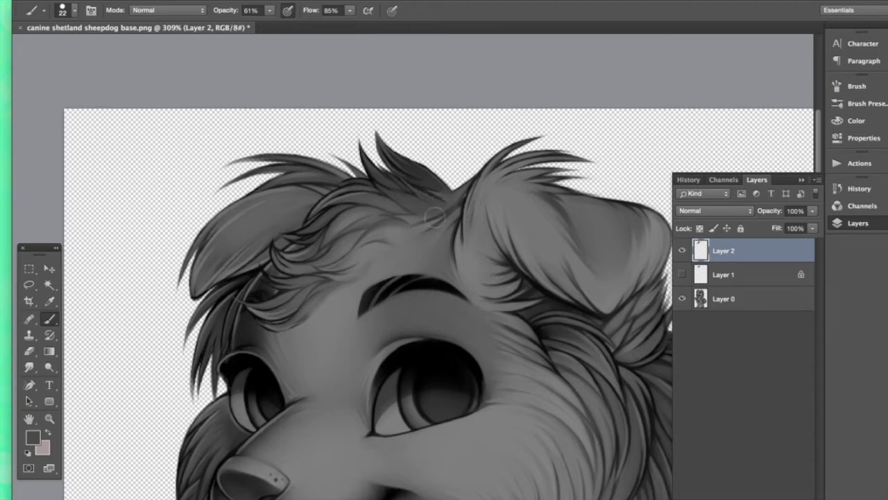
left_click(419, 236, "alt")
left_click(420, 229, "alt")
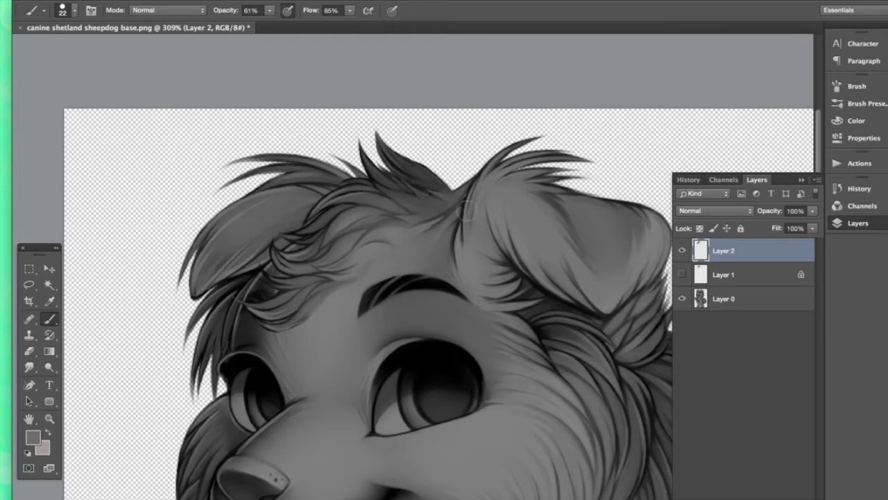
left_click(331, 303, "alt")
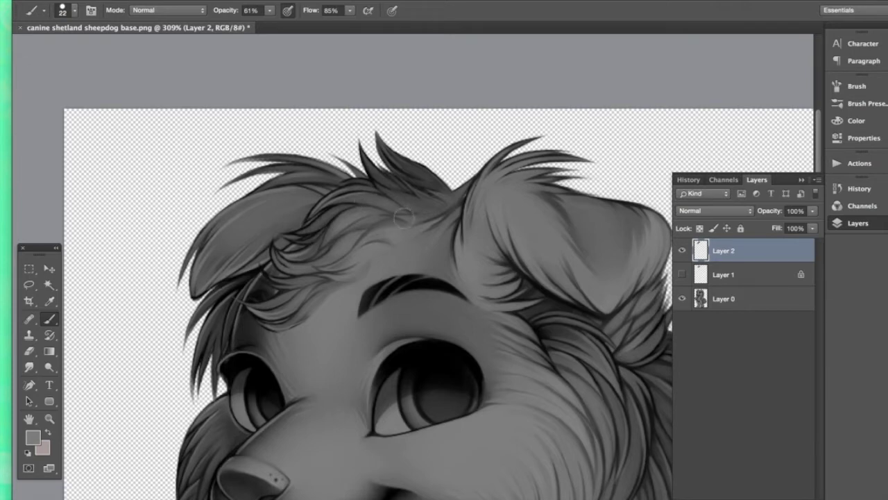
- Examine the new head hair on the whole figure at several zoom levels
left_click(50, 419)
double_click(49, 419)
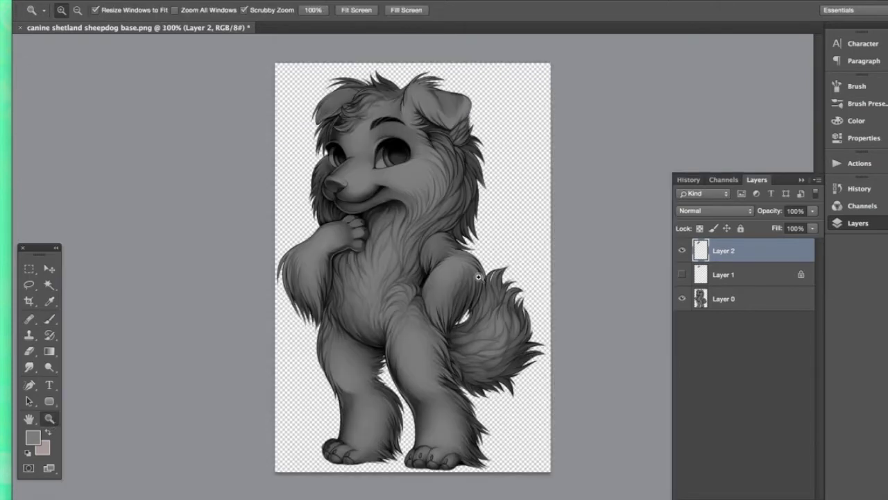
left_click(575, 154, "alt")
left_click(574, 149, "alt")
left_click(574, 150)
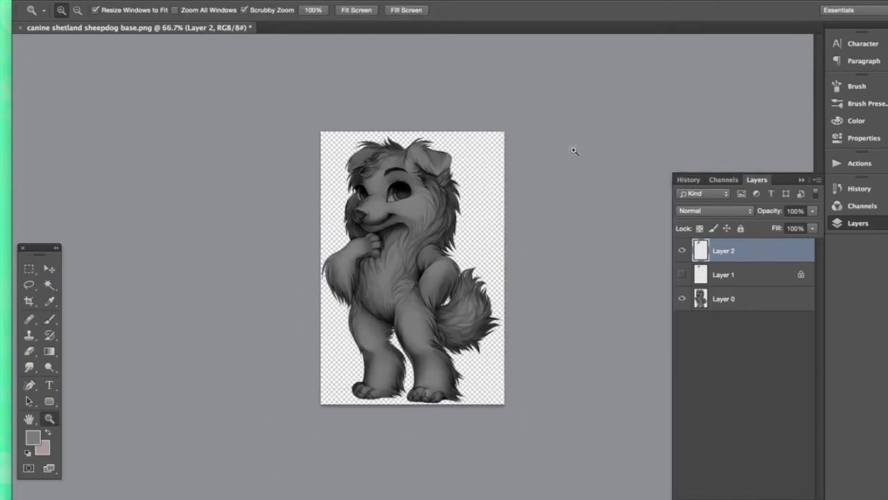
left_click(574, 150)
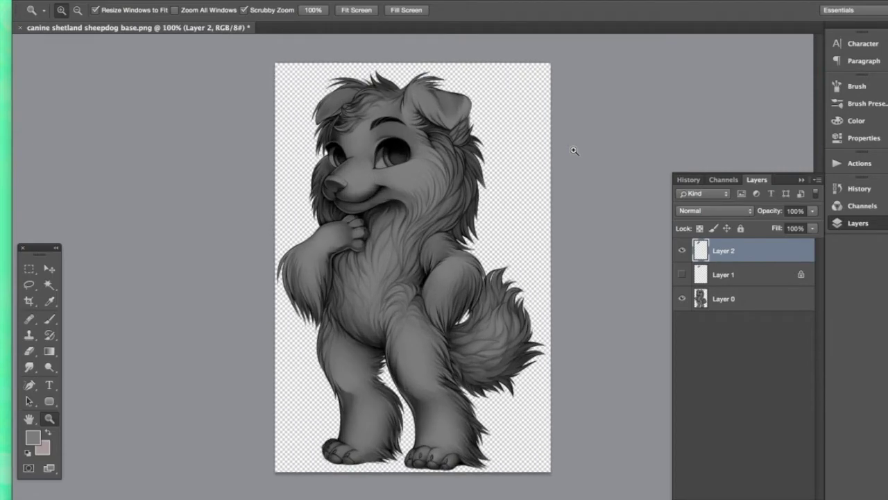
left_click(669, 245)
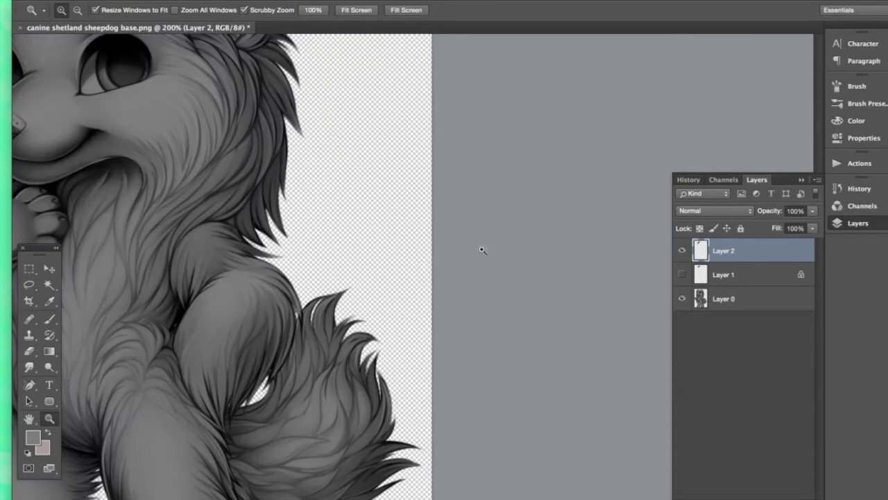
- Compare the whole figure with and without the copied head hair by toggling the hair layer's visibility
key("super+minus")
key("super+minus")
key("super+minus")
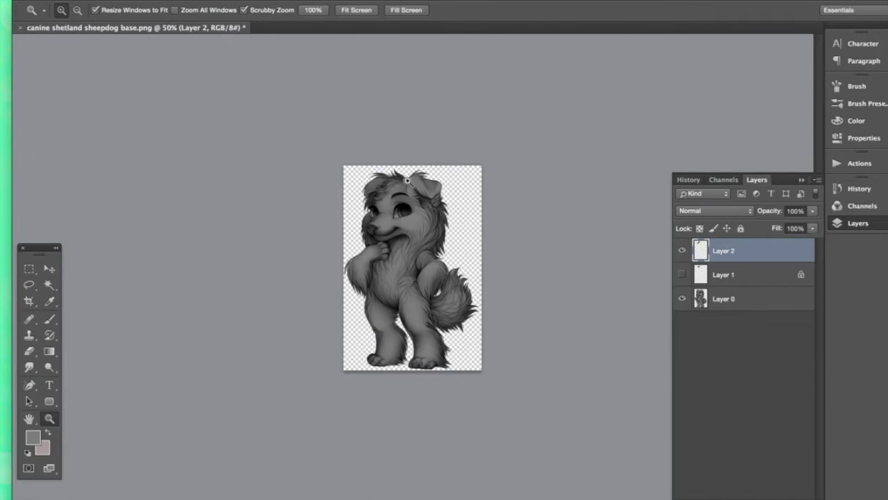
key("super+0")
left_click(683, 251)
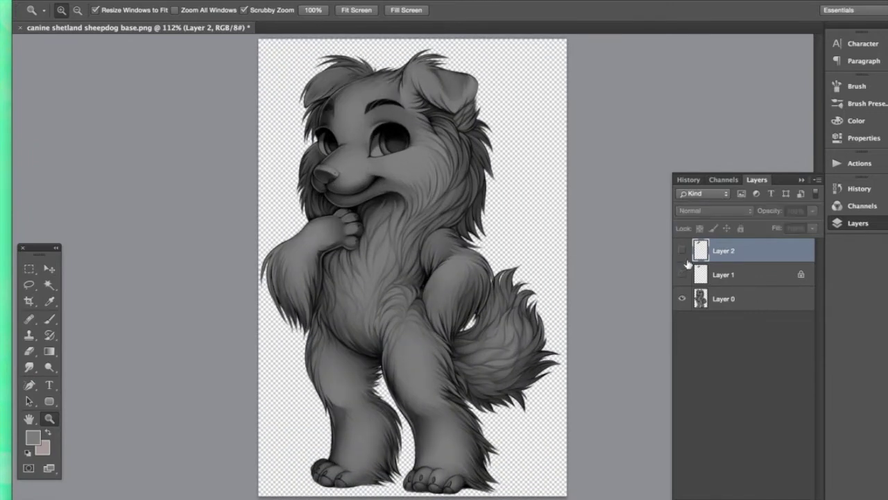
left_click(683, 250)
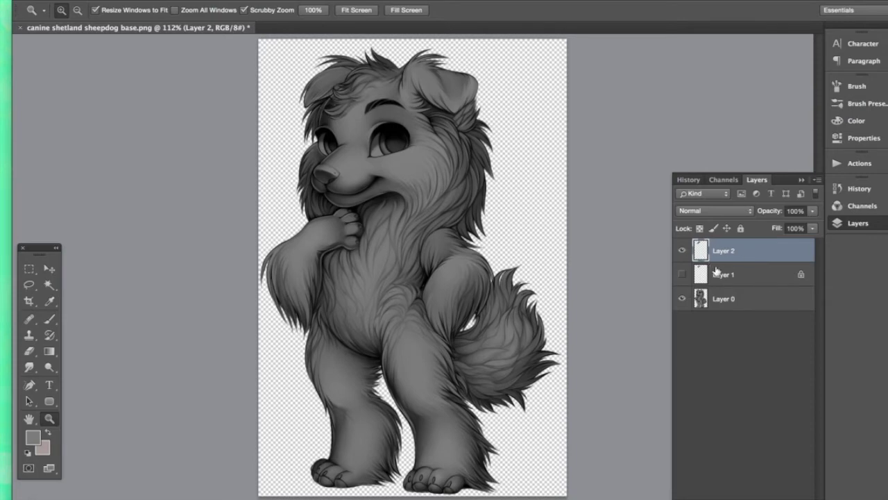
left_click(725, 293, "shift")
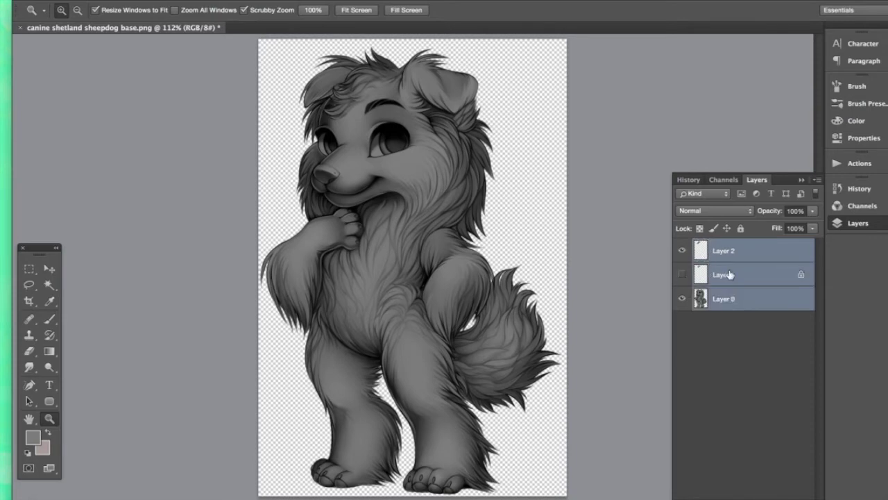
right_click(737, 254)
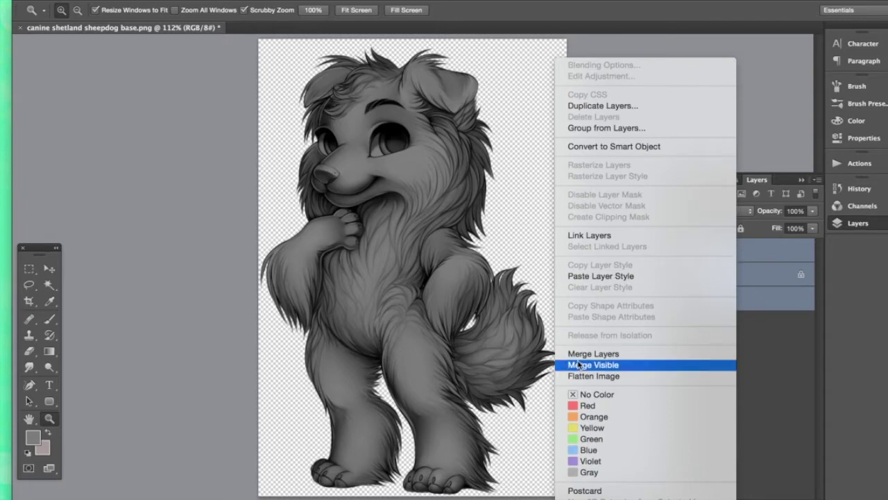
left_click(835, 227)
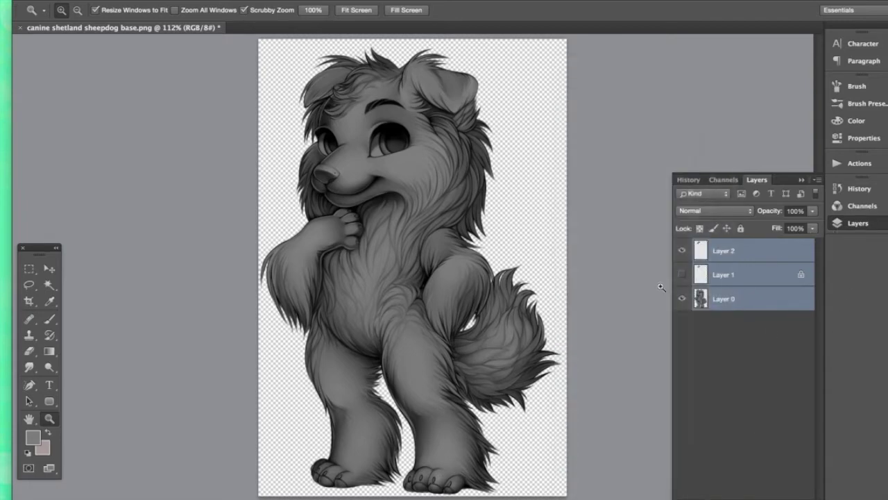
- Move hidden Layer 1 beneath the base figure and merge the copied hair on Layer 2 with the base on Layer 0
left_click(695, 305)
left_click_drag(719, 274, 725, 307)
double_click(725, 275)
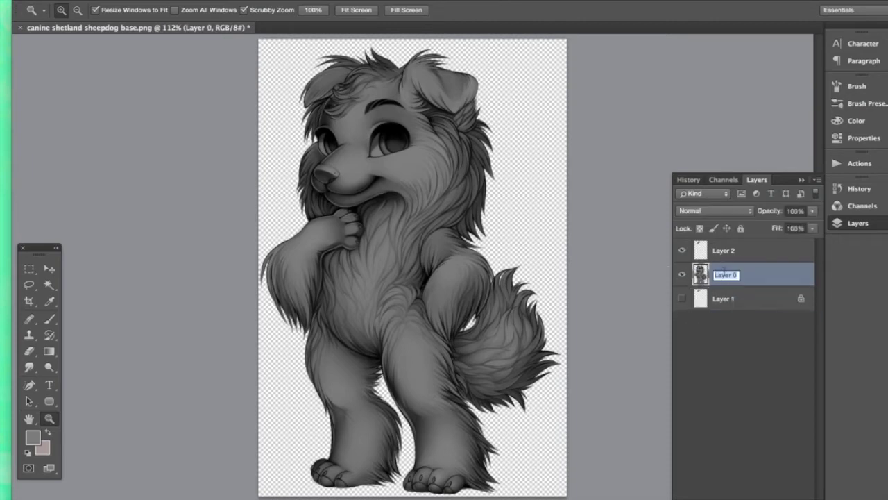
left_click(761, 272)
left_click(731, 250, "shift")
key("super+e")
left_click(682, 250)
left_click(683, 251)
- Add a new layer above the merged figure and set the foreground colour to a muted dark purple
key("super+shift+alt+n")
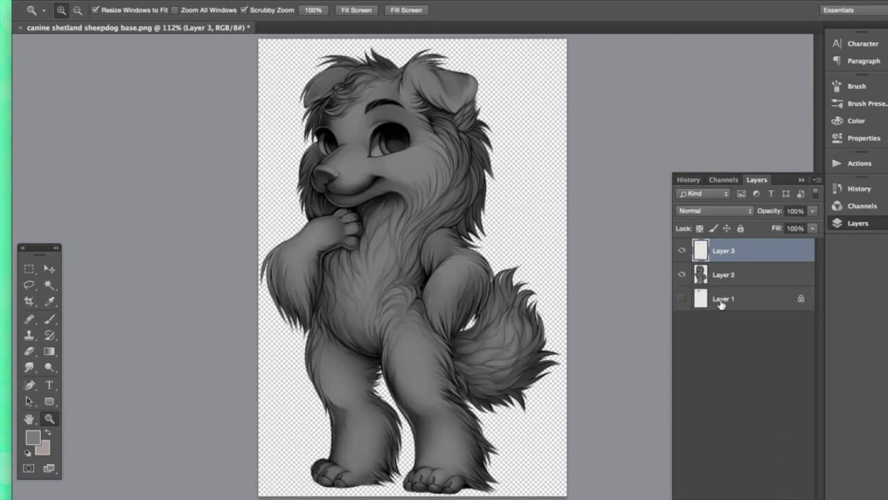
left_click(33, 437)
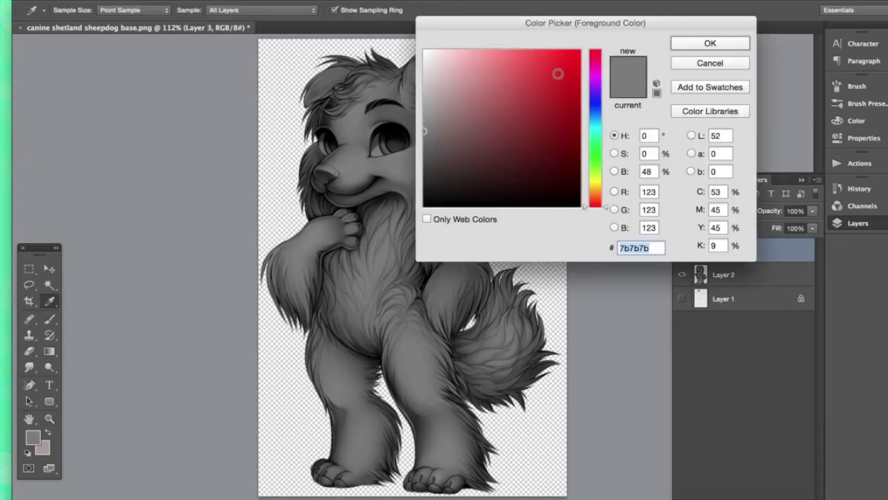
left_click(595, 85)
mouse_move(460, 148)
left_mouse_down()
mouse_move(468, 155)
mouse_move(500, 128)
mouse_move(504, 139)
mouse_move(523, 131)
left_mouse_up()
left_click(736, 39)
key("z")
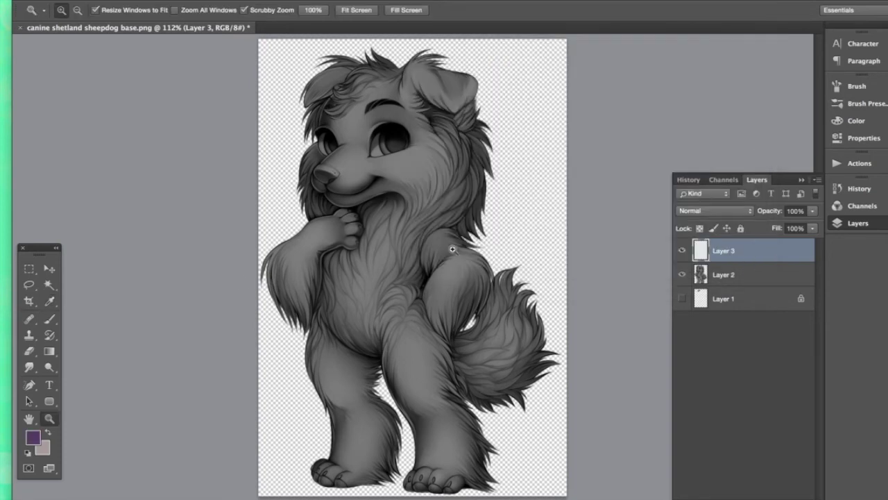
- Fill the new layer with the purple foreground colour and clip it to the figure layer below
left_click(125, 1)
left_click(153, 162)
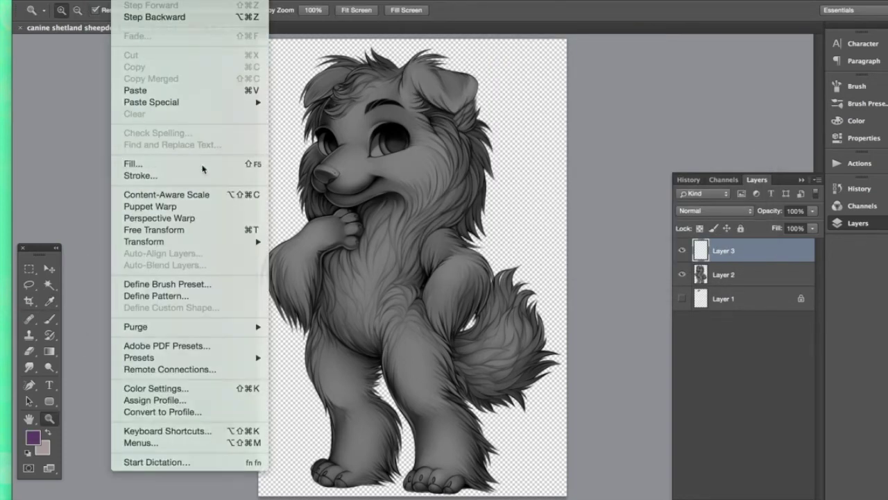
key("Return")
right_click(731, 252)
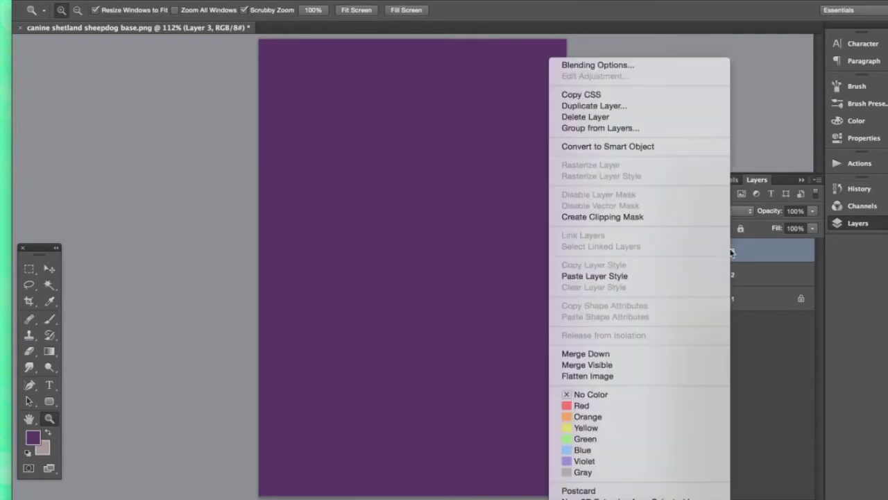
left_click(594, 217)
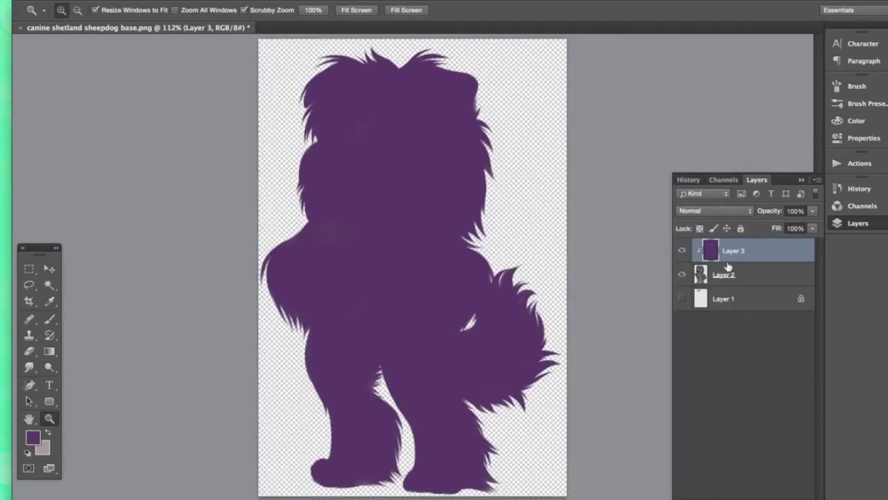
- Set the clipped purple layer's blend mode to Lighten and its opacity to 51%
left_click(713, 212)
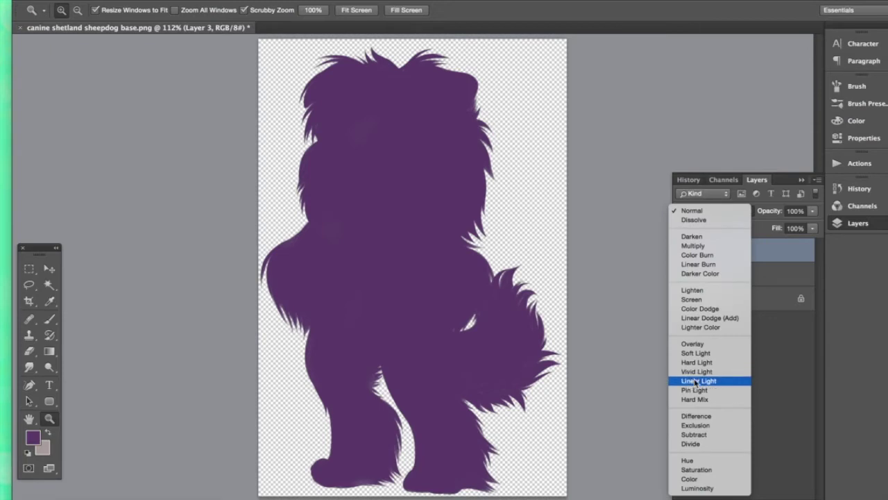
left_click(693, 290)
left_click(810, 211)
left_click(767, 224)
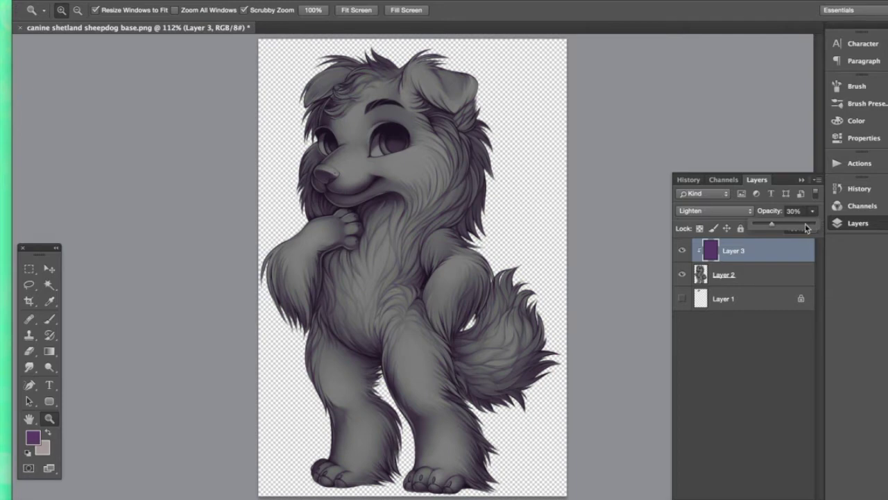
left_click_drag(795, 230, 785, 230)
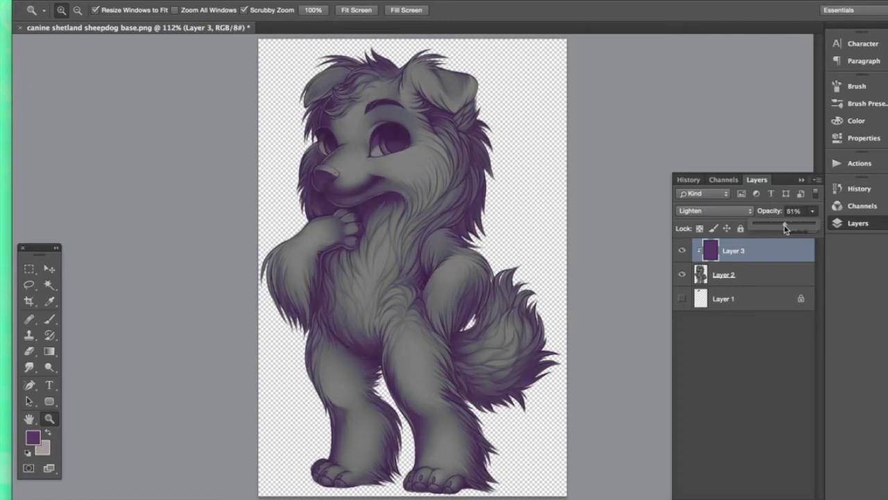
- Add another layer above the purple one, clip it to the figure and set its blend mode to Overlay
left_click(772, 497)
left_click(772, 497)
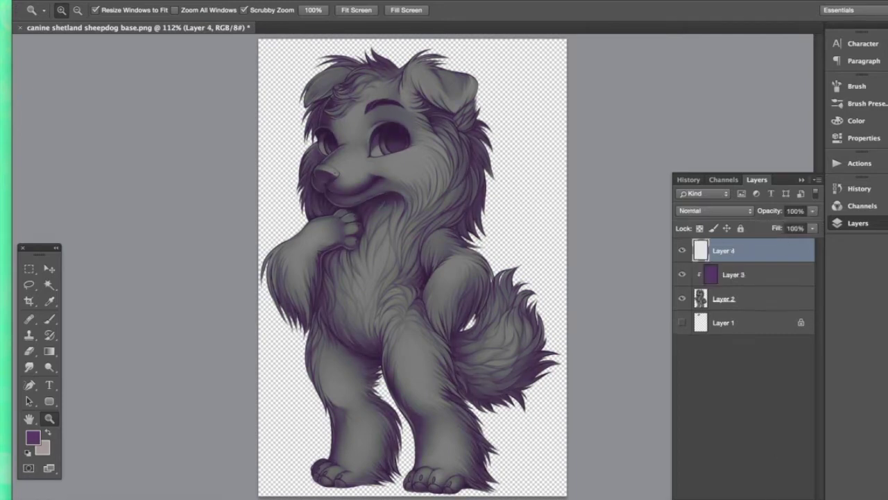
right_click(728, 254)
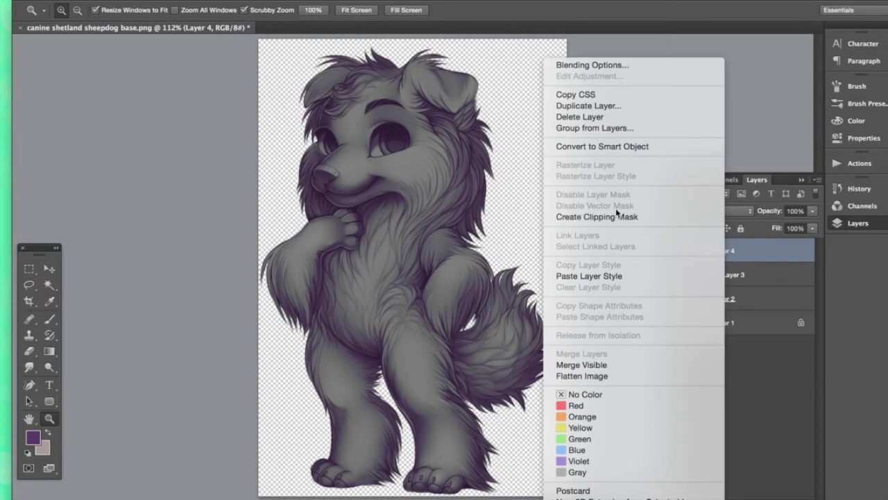
left_click(598, 216)
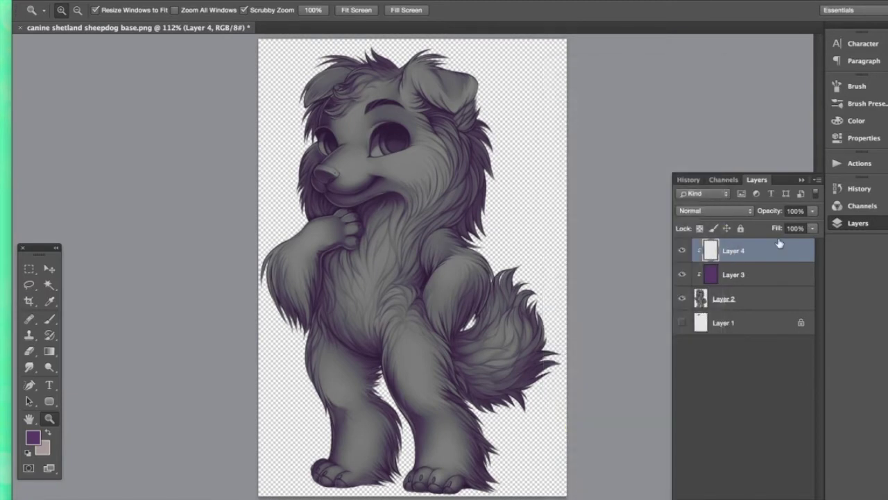
left_click(712, 210)
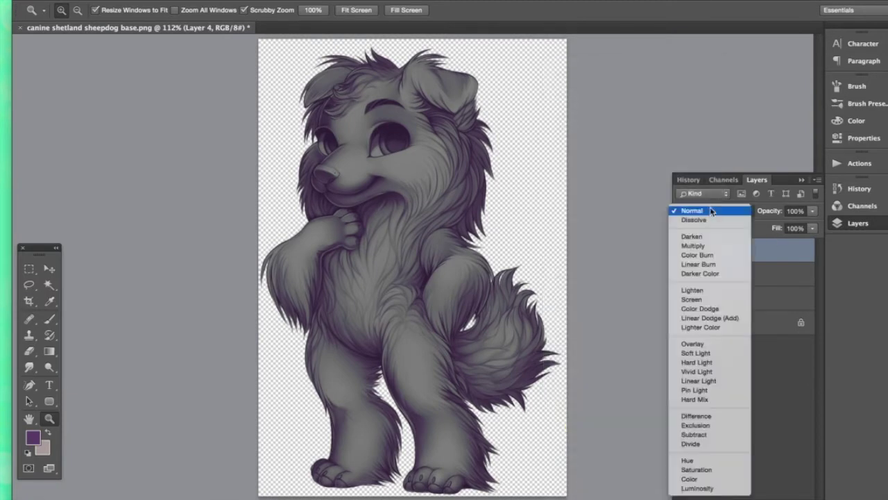
left_click(715, 344)
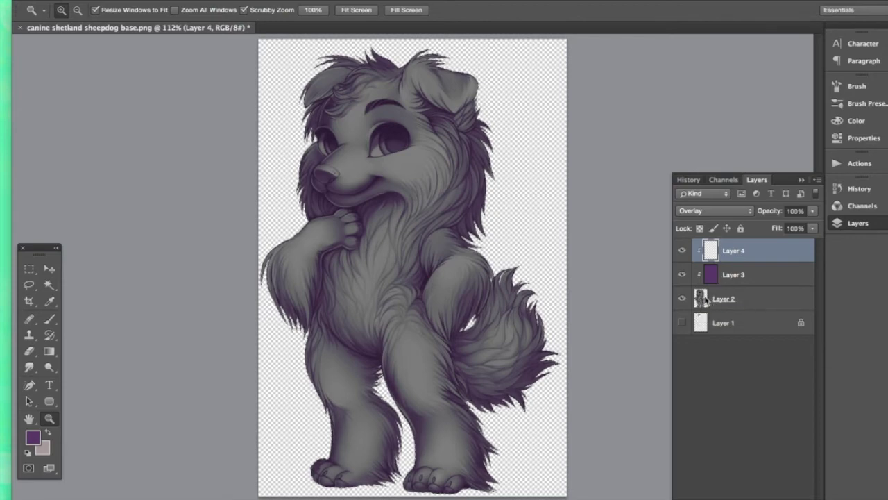
- Fill the figure's silhouette with the purple foreground colour on a new, unclipped top layer
left_click(743, 301)
left_click(742, 254)
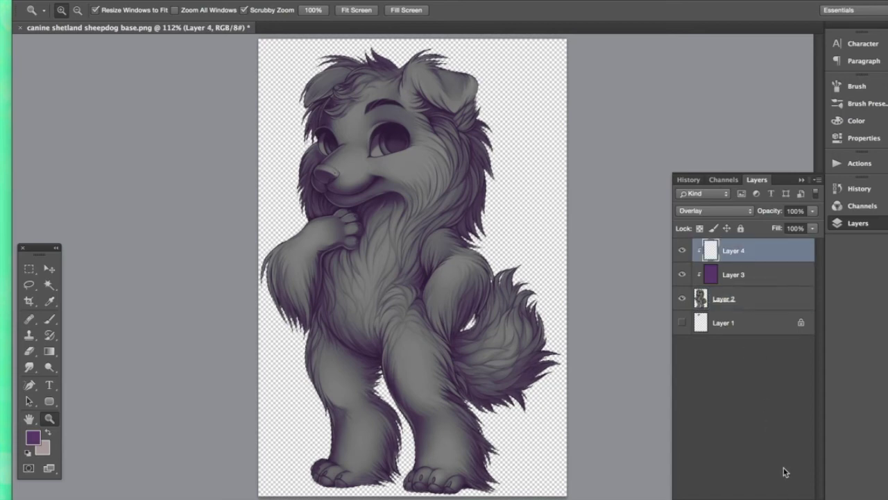
key("ctrl+shift+alt+n")
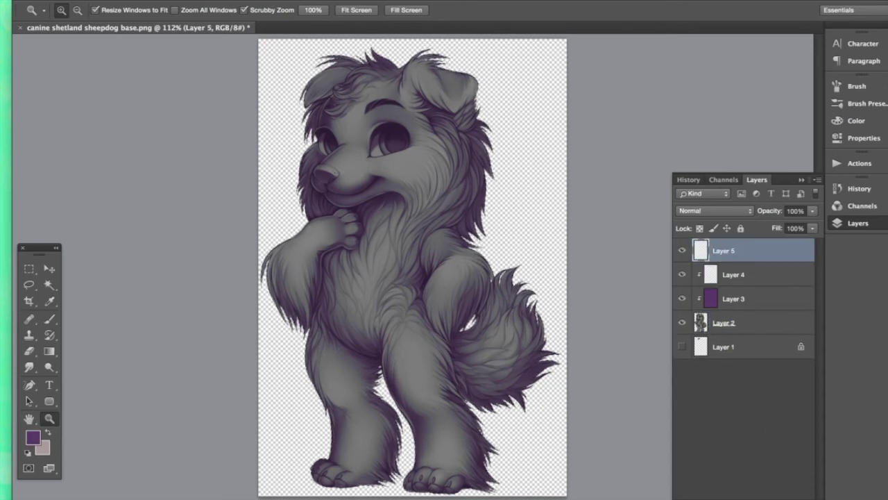
left_click(125, 2)
left_click(148, 166)
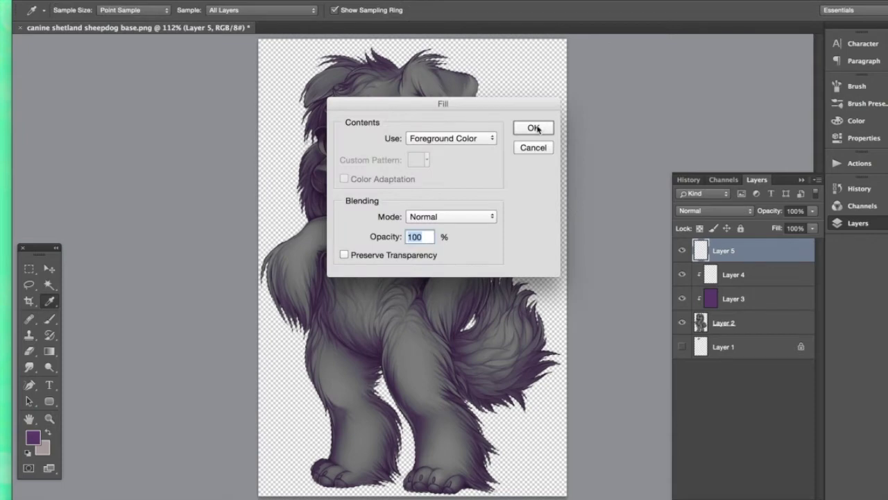
left_click(536, 128)
key("z")
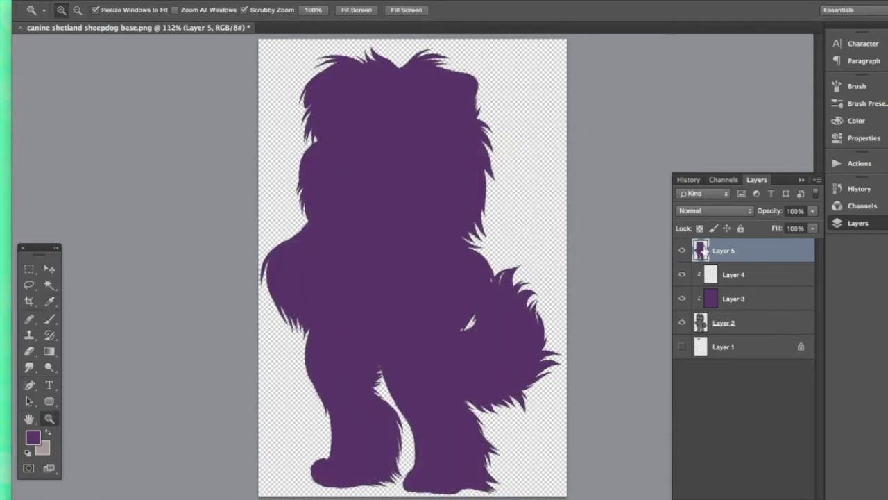
- Hide clipped Layers 3 and 4 and set the silhouette-shaped purple layer's blend mode to Lighten
left_click(682, 275)
left_click(682, 299)
left_click(718, 298)
left_click(717, 253)
left_click(718, 212)
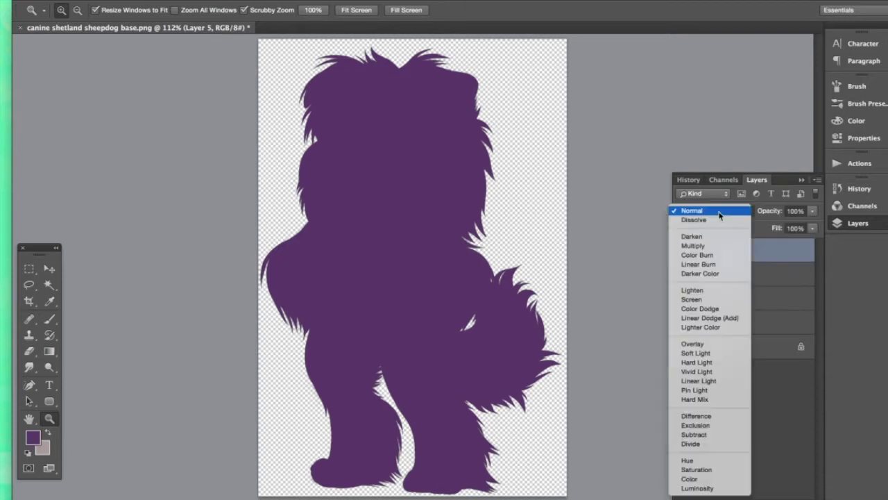
left_click(701, 290)
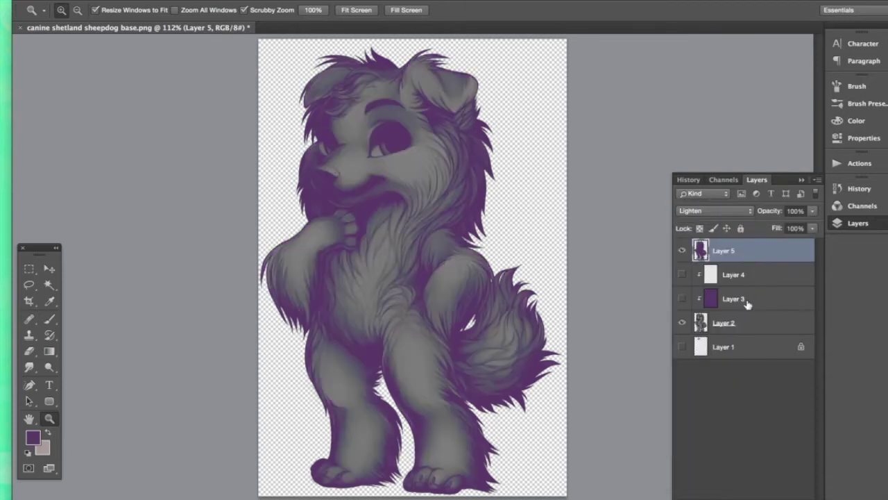
- Set the silhouette-shaped purple layer's opacity to 51%
left_click(747, 304)
left_click(722, 249)
left_click(796, 211)
type("52")
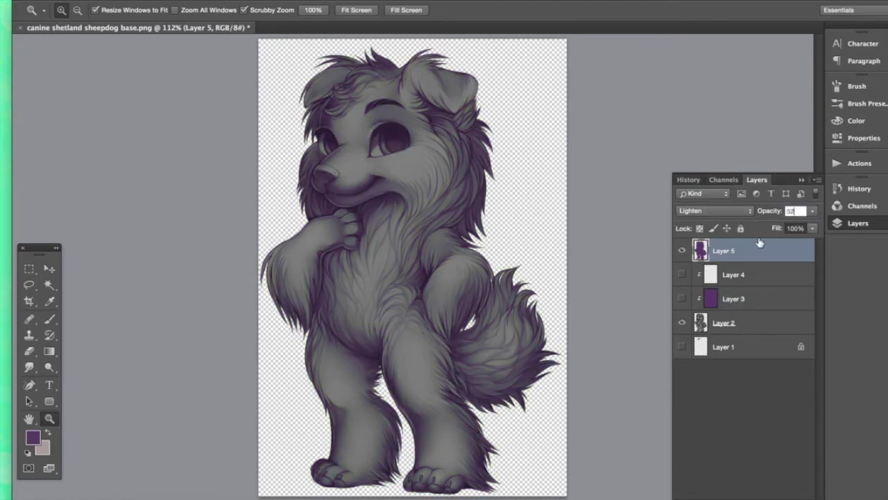
type("1")
key("Return")
- Compare the silhouette-shaped purple layer with the clipped purple layer by toggling their visibility
left_click(682, 251)
left_click(682, 251)
left_click(682, 251)
left_click(682, 251)
left_click(682, 251)
left_click(682, 299)
left_click(682, 299)
left_click(682, 299)
- Delete the silhouette-shaped purple layer and show the clipped Overlay layer again
left_click(746, 292)
left_click_drag(722, 252, 737, 494)
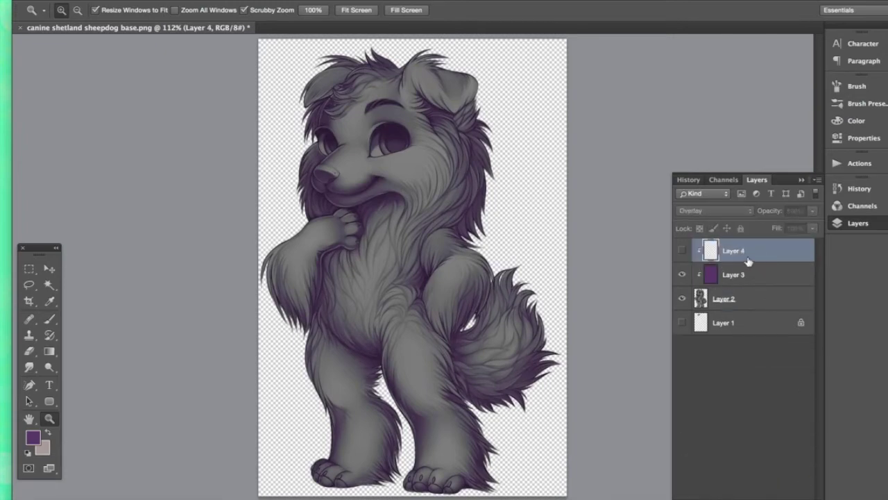
left_click(681, 251)
left_click(715, 211)
left_click(715, 209)
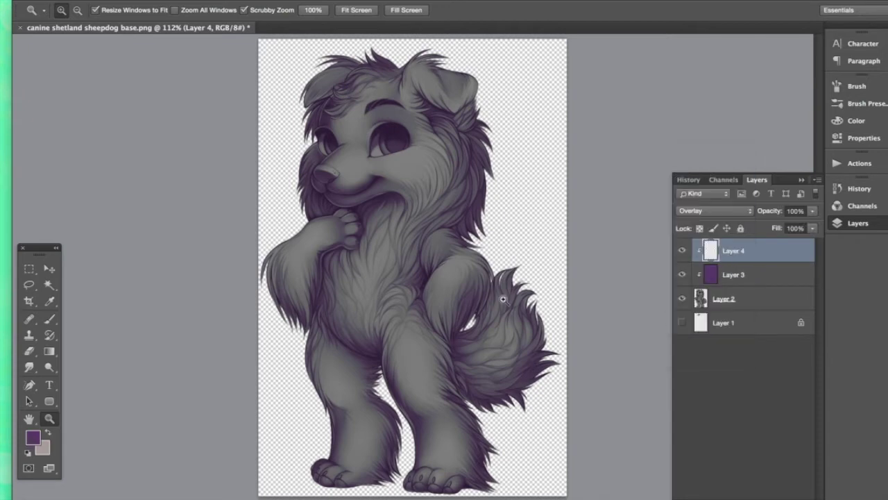
- Set the foreground colour to white (ffffff) and fill the clipped Overlay layer with it
left_click(32, 437)
left_click_drag(495, 82, 424, 49)
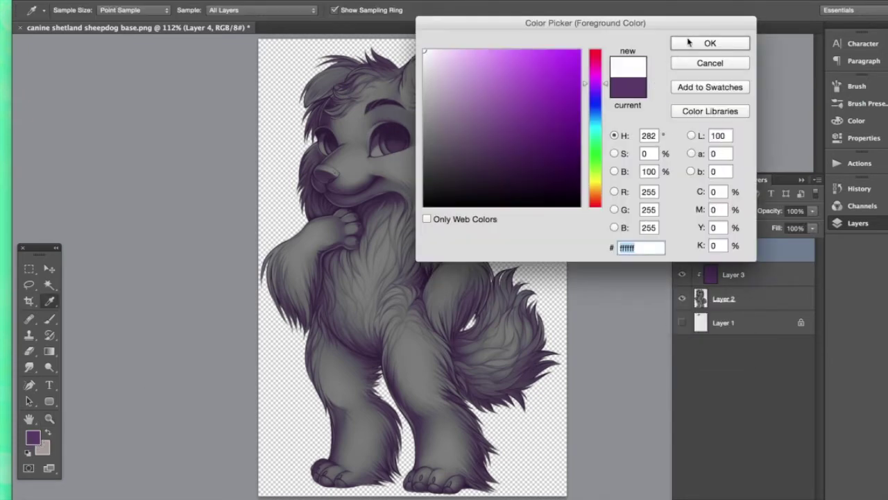
left_click(691, 43)
left_click(191, 2)
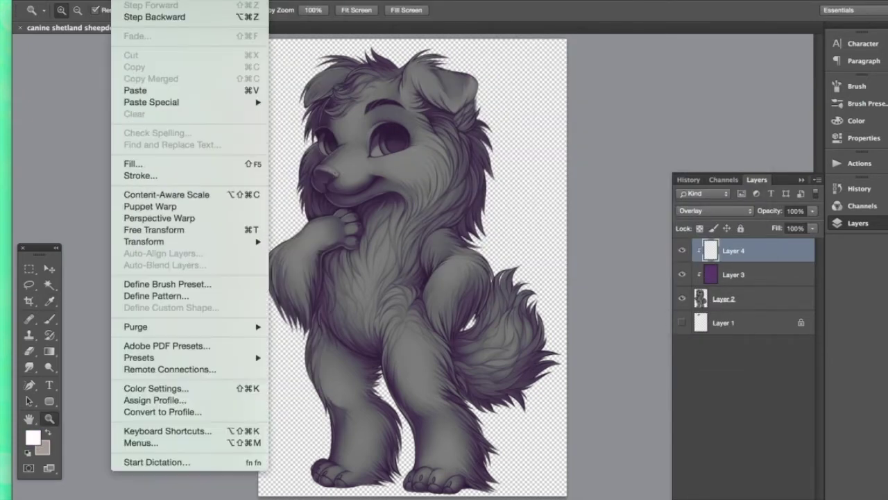
left_click(152, 164)
left_click(533, 128)
key("z")
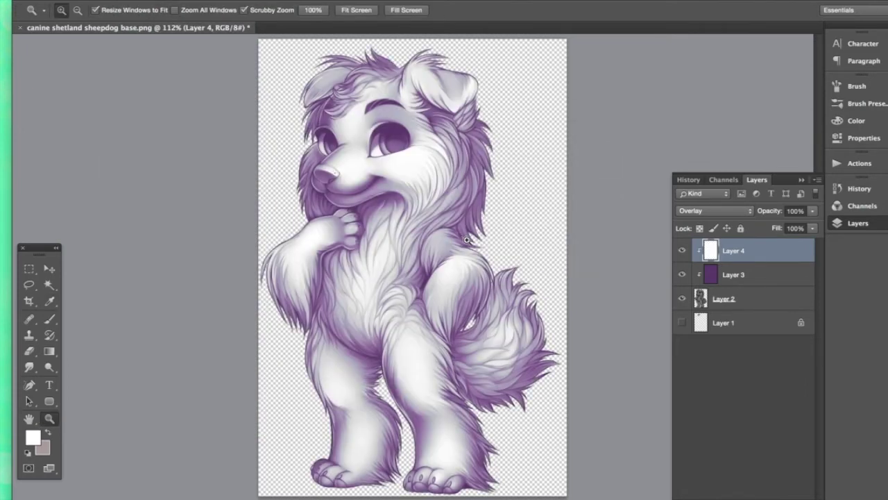
left_click(33, 437)
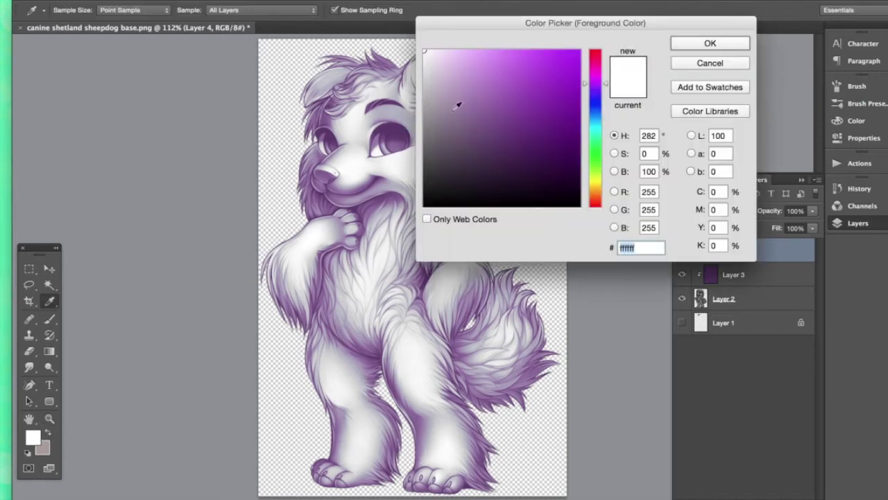
left_click(697, 43)
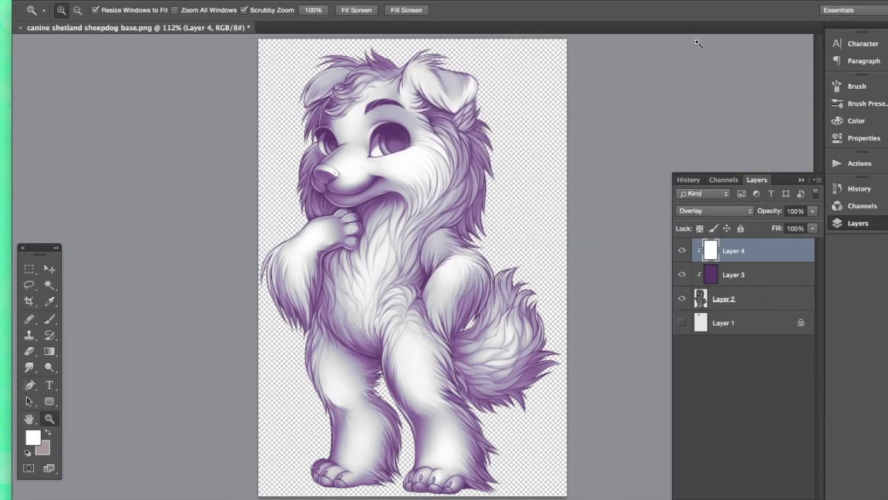
- Set up an 81 px brush and set the foreground colour to mid grey (8d8989)
left_click_drag(368, 84, 398, 102)
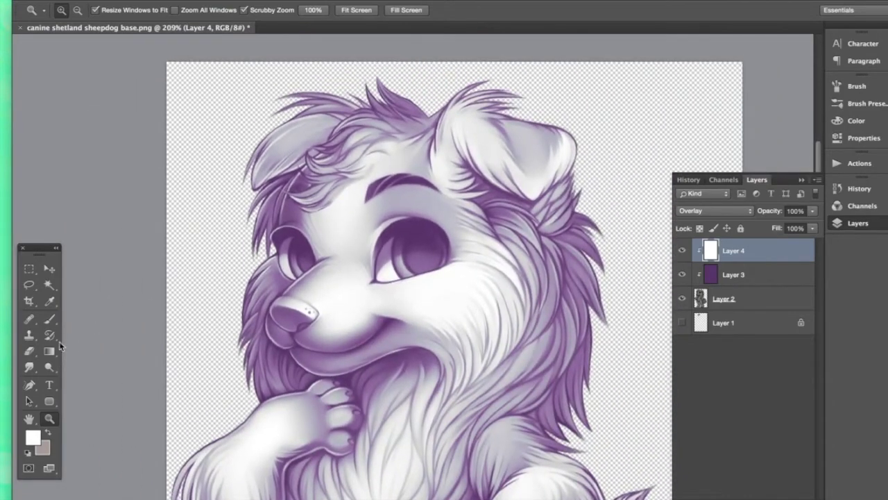
left_click(49, 318)
left_click(71, 9)
left_click(116, 130)
key("Return")
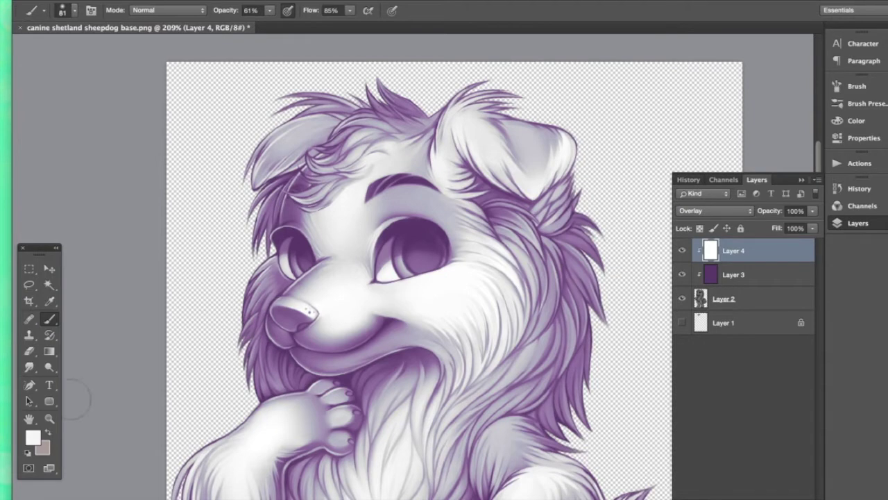
left_click(32, 436)
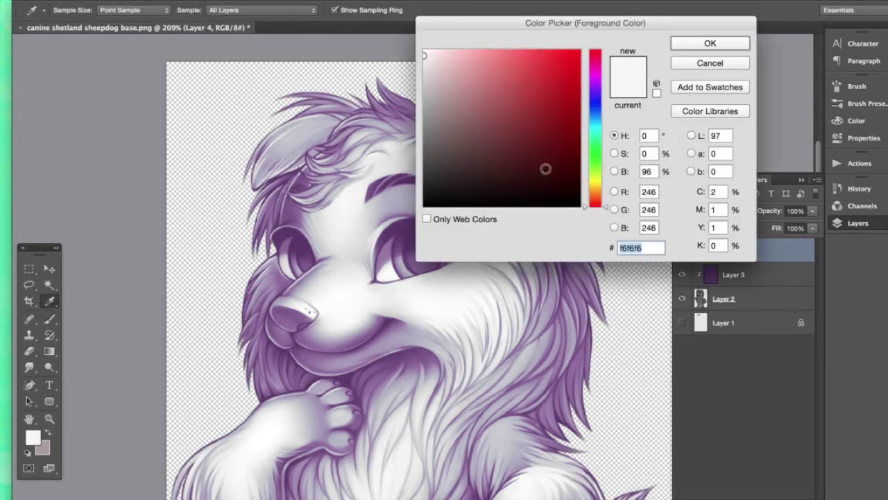
left_click_drag(441, 104, 428, 119)
left_click(690, 43)
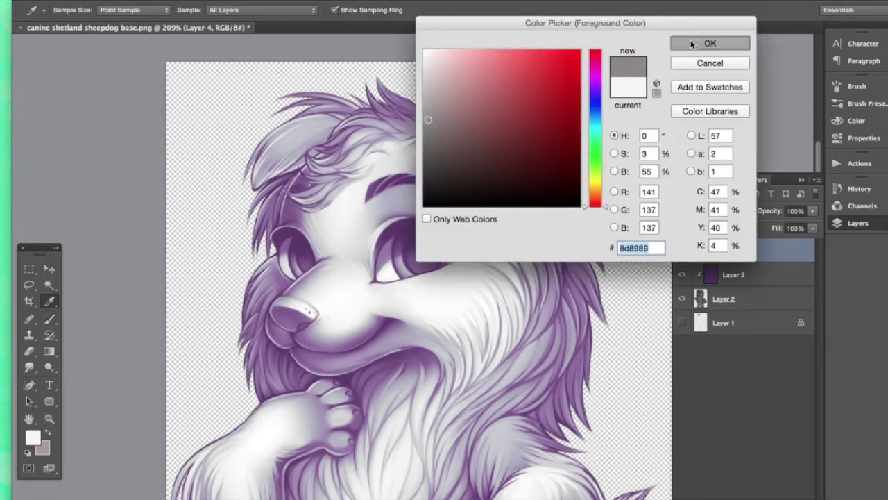
- Paint grey over the forehead, the fringe hair and the far ear on the clipped Overlay layer
left_click_drag(346, 161, 370, 155)
mouse_move(401, 124)
left_mouse_down()
mouse_move(415, 134)
mouse_move(404, 154)
left_mouse_up()
mouse_move(330, 210)
left_mouse_down()
mouse_move(336, 229)
mouse_move(333, 220)
left_mouse_up()
left_click_drag(420, 145, 436, 136)
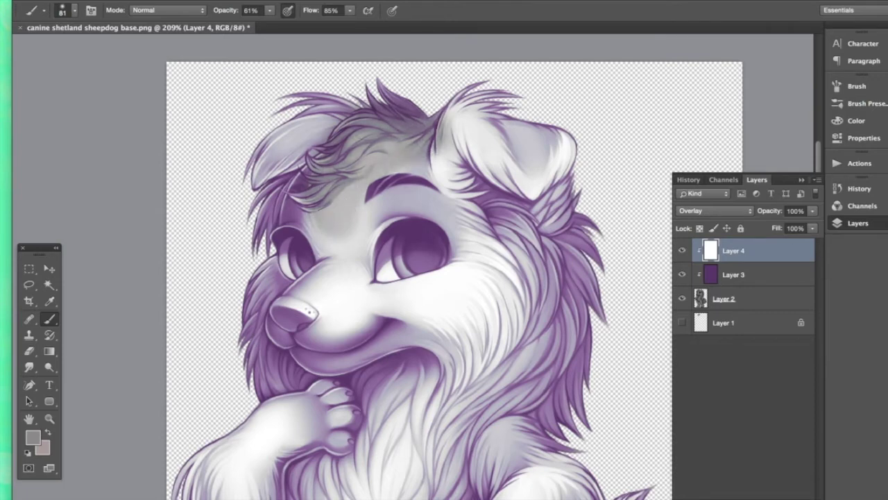
left_click_drag(328, 119, 289, 154)
- Raise the brush opacity to 100% and paint both ears, the head hair, the cheek fur and the mane solid grey
left_click(269, 9)
mouse_move(334, 201)
left_mouse_down()
mouse_move(375, 132)
mouse_move(410, 145)
mouse_move(437, 128)
left_mouse_up()
mouse_move(251, 151)
left_mouse_down()
mouse_move(333, 104)
mouse_move(292, 111)
mouse_move(278, 188)
mouse_move(354, 205)
mouse_move(479, 118)
mouse_move(555, 160)
mouse_move(500, 97)
mouse_move(444, 209)
mouse_move(486, 264)
mouse_move(458, 305)
mouse_move(548, 264)
mouse_move(555, 173)
left_mouse_up()
left_click_drag(542, 208, 583, 333)
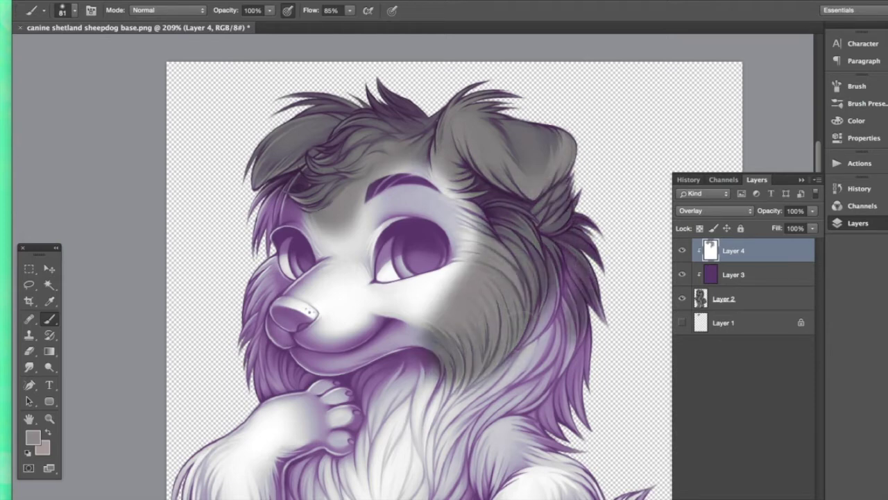
left_click_drag(302, 186, 267, 229)
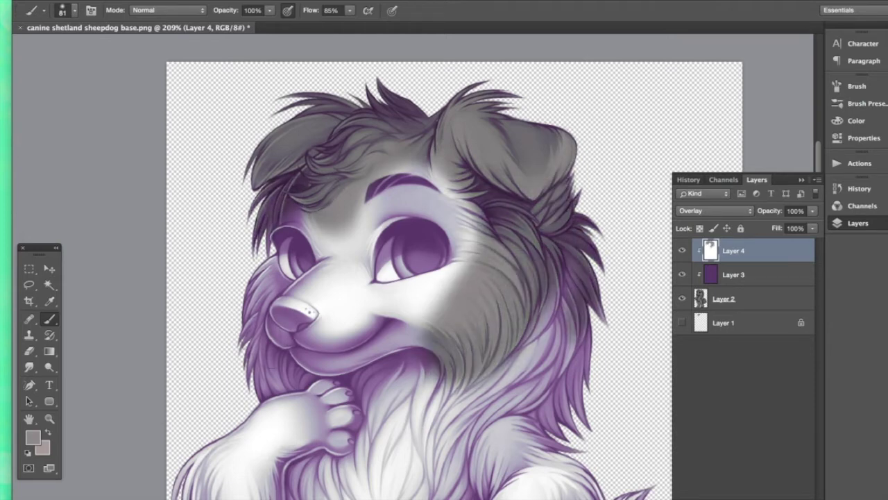
left_click_drag(251, 262, 278, 378)
mouse_move(501, 371)
left_mouse_down()
mouse_move(561, 323)
mouse_move(497, 383)
mouse_move(417, 399)
mouse_move(415, 386)
mouse_move(437, 472)
mouse_move(545, 452)
left_mouse_up()
- Paint grey along the raised forearm's outer fur, the other arm's shoulder and outer side, and the adjoining side of the chest
scroll(555, 409, "down", 5)
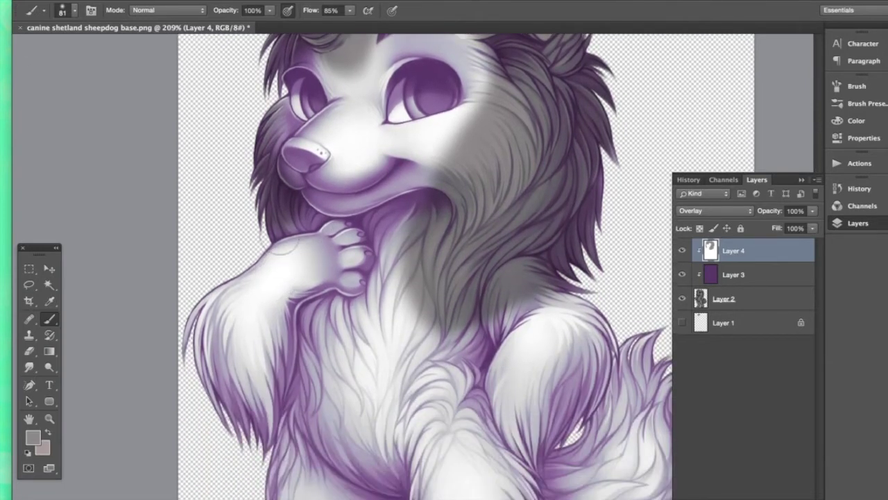
mouse_move(286, 246)
left_mouse_down()
mouse_move(263, 250)
mouse_move(201, 333)
mouse_move(229, 416)
mouse_move(256, 437)
left_mouse_up()
mouse_move(548, 262)
left_mouse_down()
mouse_move(597, 347)
mouse_move(458, 354)
mouse_move(444, 324)
mouse_move(444, 416)
mouse_move(466, 294)
left_mouse_up()
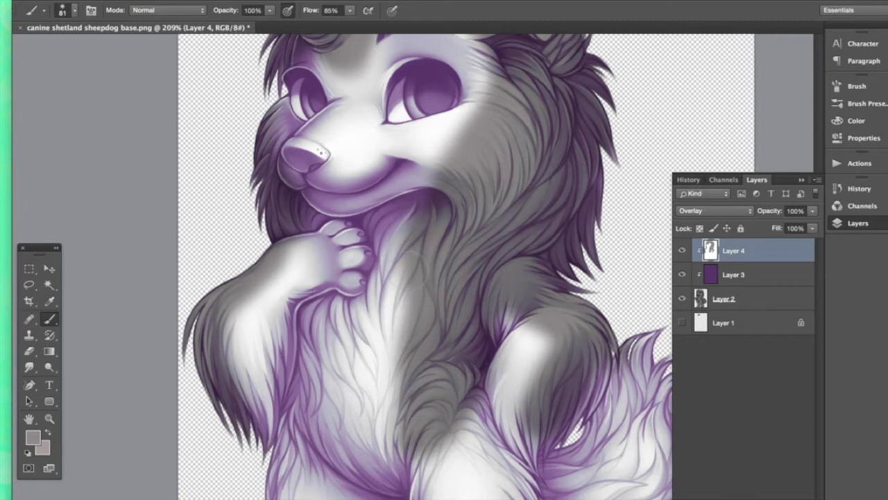
- Sample white from the belly fur and paint the centre of the chest back to white
left_click(365, 361, "alt")
left_click_drag(425, 195, 430, 340)
left_click_drag(411, 288, 410, 461)
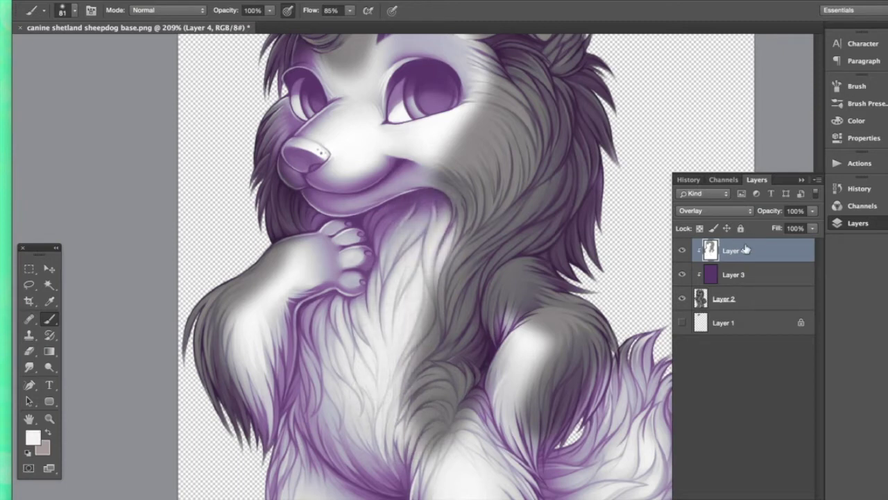
- Try painting a white stroke down the belly on the greyscale base layer, and undo it
left_click(749, 302)
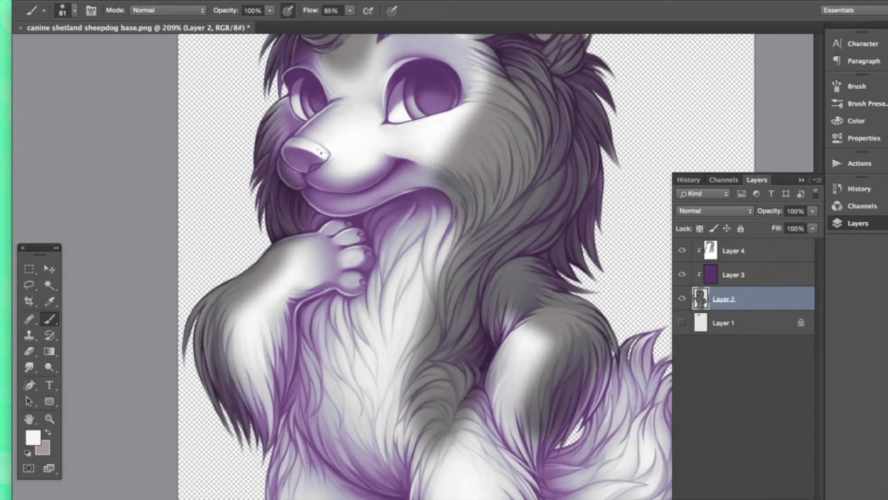
left_click_drag(397, 374, 444, 476)
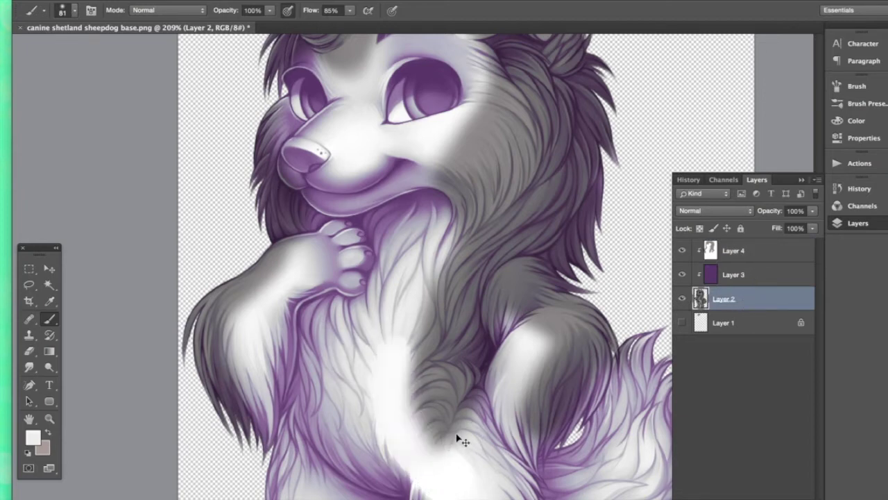
key("super+z")
- On the clipped Overlay layer, widen the lowered arm's white highlight and darken its outer fur using colours sampled from the artwork
left_click(753, 251)
left_click(452, 311, "alt")
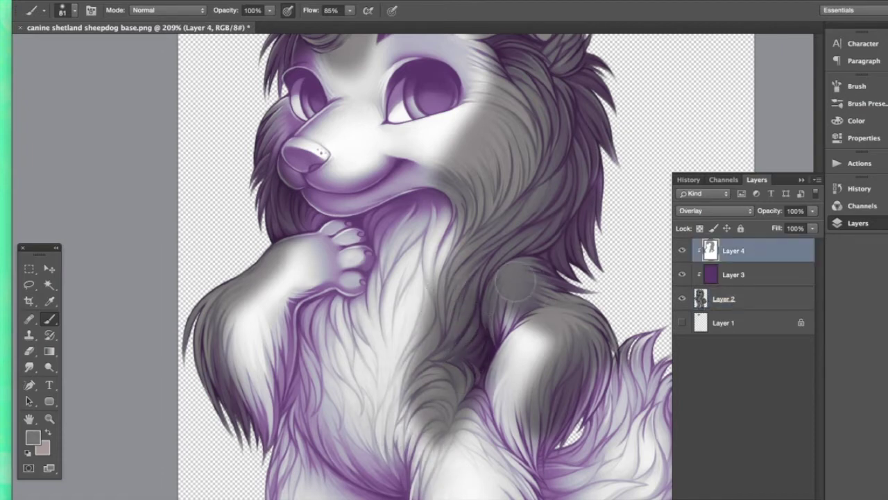
left_click(528, 342, "alt")
left_click(465, 475, "alt")
mouse_move(519, 338)
left_mouse_down()
mouse_move(506, 312)
mouse_move(501, 327)
mouse_move(531, 344)
mouse_move(542, 326)
mouse_move(523, 365)
mouse_move(545, 366)
left_mouse_up()
scroll(545, 367, "down", 1)
left_click(551, 179, "alt")
left_click_drag(615, 340, 597, 394)
- Paint the tail's inner half, the near thigh and the far leg's outer side in the sampled dark purple-grey
scroll(630, 344, "right", 4)
scroll(506, 227, "right", 3)
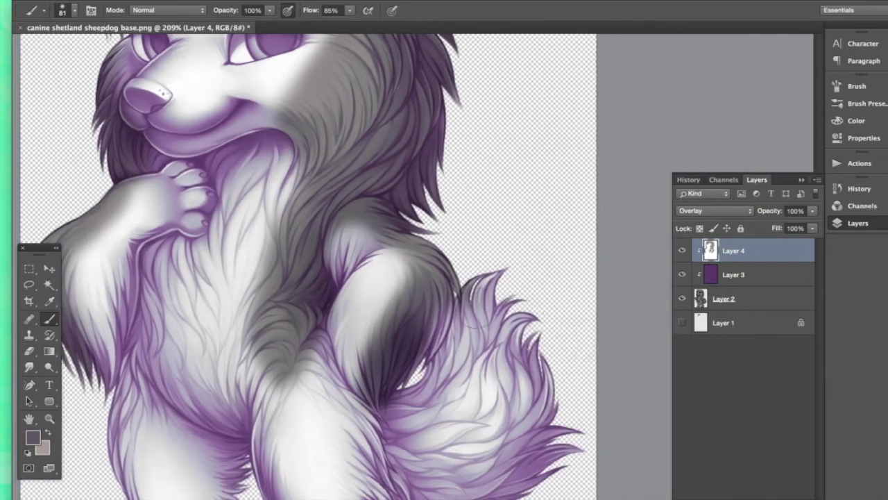
scroll(506, 227, "down", 2)
mouse_move(458, 249)
left_mouse_down()
mouse_move(413, 344)
mouse_move(418, 387)
mouse_move(486, 284)
mouse_move(416, 409)
left_mouse_up()
scroll(444, 362, "down", 1)
scroll(309, 236, "down", 1)
mouse_move(309, 225)
left_mouse_down()
mouse_move(333, 326)
mouse_move(303, 311)
mouse_move(368, 416)
mouse_move(343, 298)
mouse_move(392, 399)
left_mouse_up()
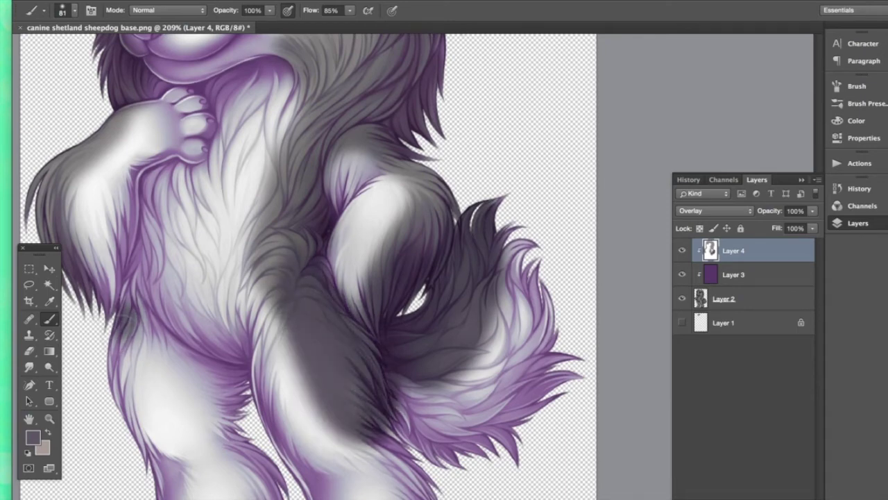
mouse_move(158, 224)
left_mouse_down()
mouse_move(139, 312)
mouse_move(142, 424)
mouse_move(131, 297)
left_mouse_up()
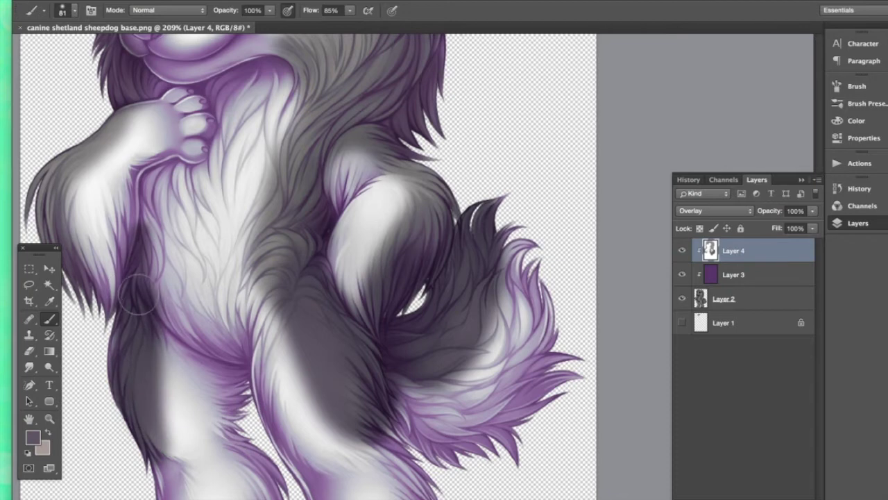
- Sample near-white tones from the chest fur as the foreground colour
left_click(209, 236, "alt")
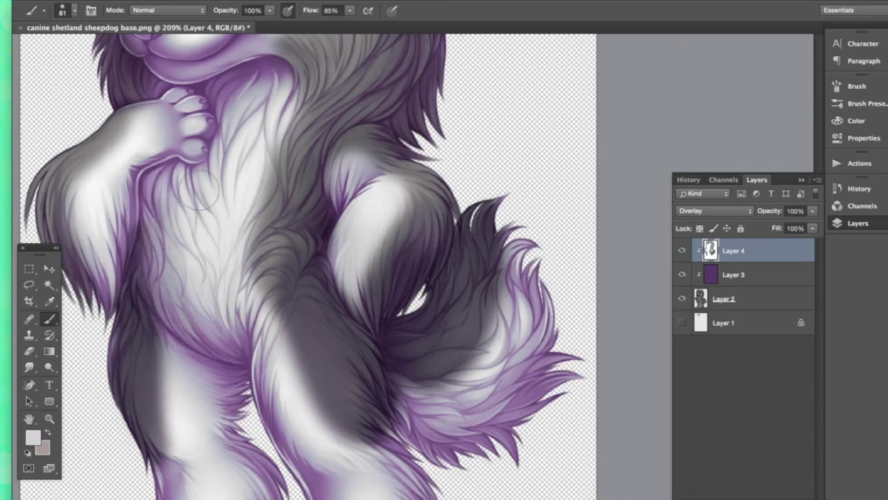
scroll(241, 250, "up", 2)
scroll(240, 250, "left", 2)
scroll(236, 253, "right", 3)
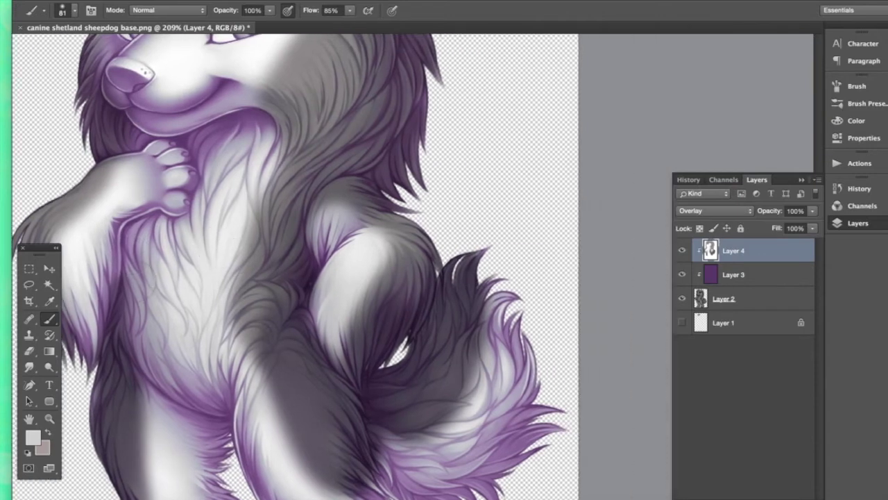
left_click(229, 247, "alt")
left_click(220, 233, "alt")
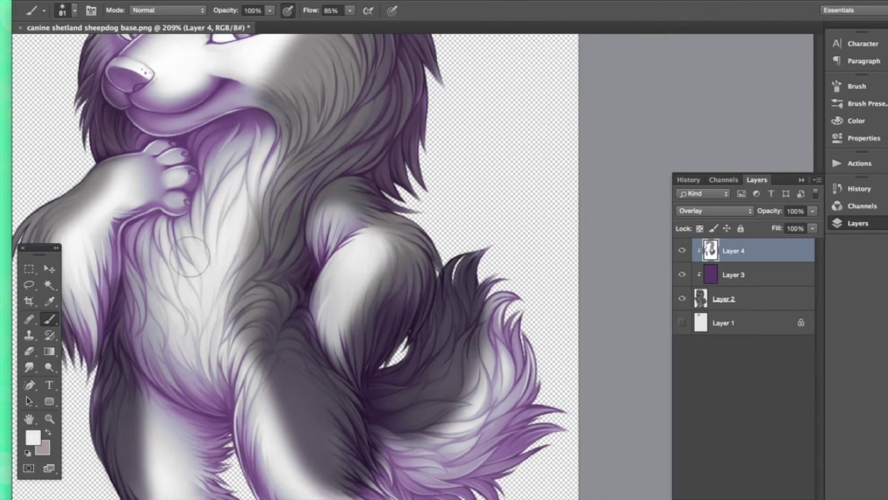
- Change which layers the Eyedropper samples and pick the chest's near-white as the background colour
left_click(50, 300)
left_click(297, 10)
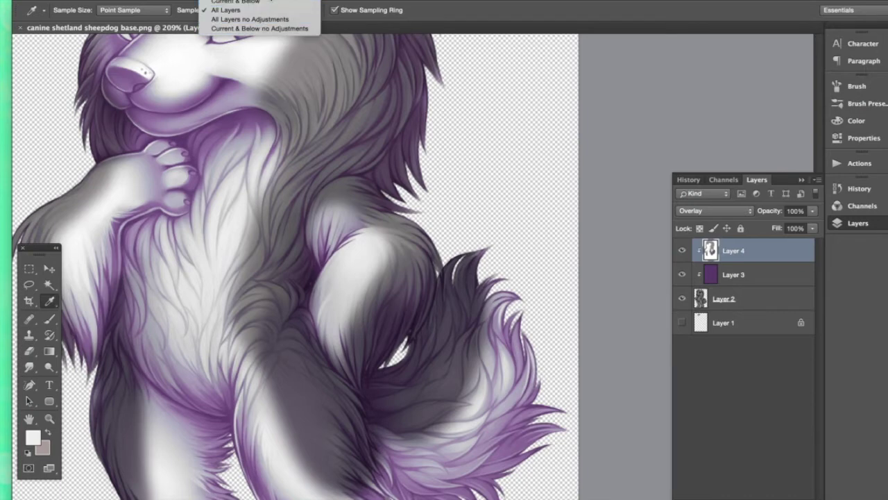
left_click(270, 0)
left_click(218, 249, "alt")
left_click(50, 318)
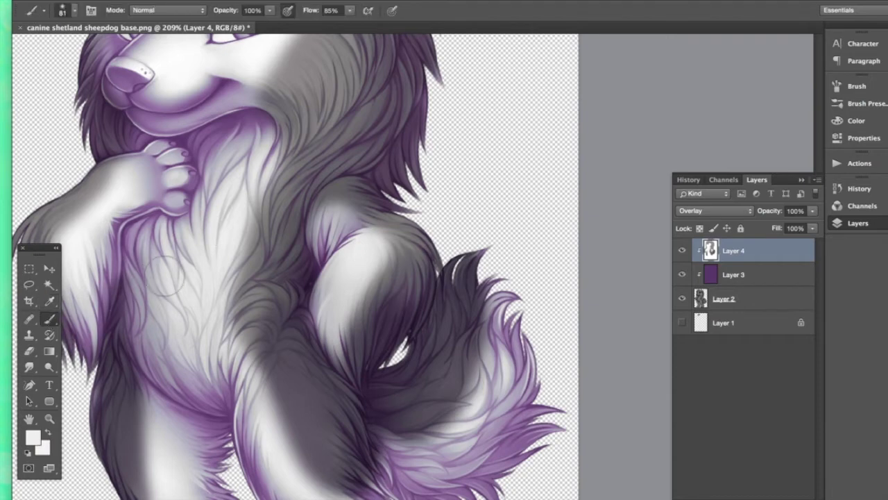
- Sample white from the muzzle and extend the white cheek marking into the grey fur
left_click(306, 383, "alt")
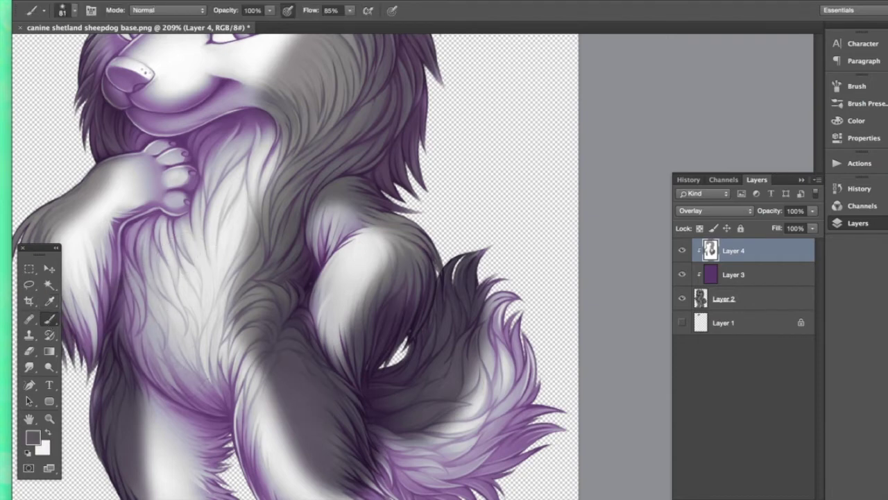
scroll(375, 104, "up", 3)
scroll(295, 266, "up", 2)
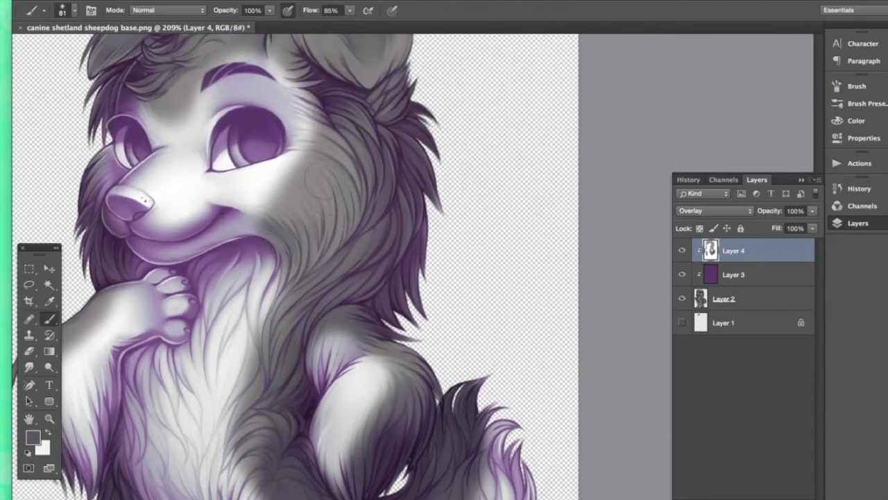
left_click(235, 191, "alt")
mouse_move(281, 179)
left_mouse_down()
mouse_move(254, 206)
mouse_move(276, 183)
mouse_move(295, 216)
left_mouse_up()
- Fill the raised forearm with grey sampled from the forehead, and lighten its lower fur tips with near-white sampled from the chest
left_click(192, 127, "alt")
scroll(69, 159, "up", 8)
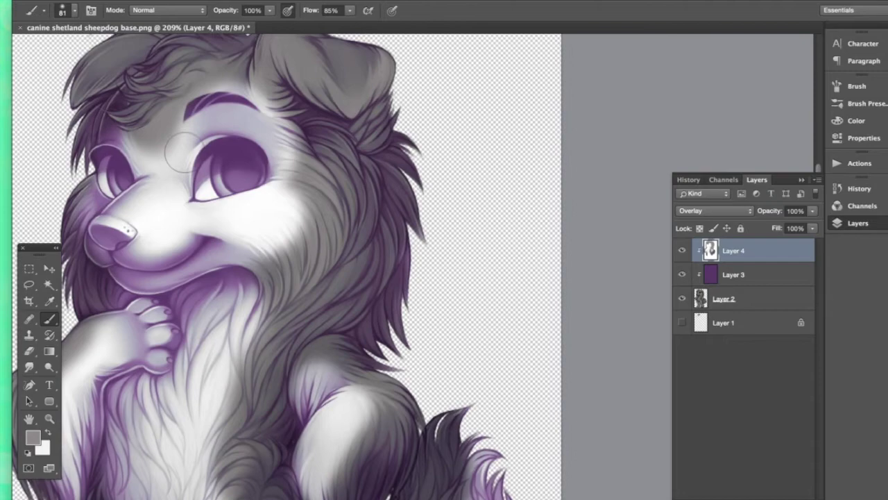
scroll(257, 188, "down", 15)
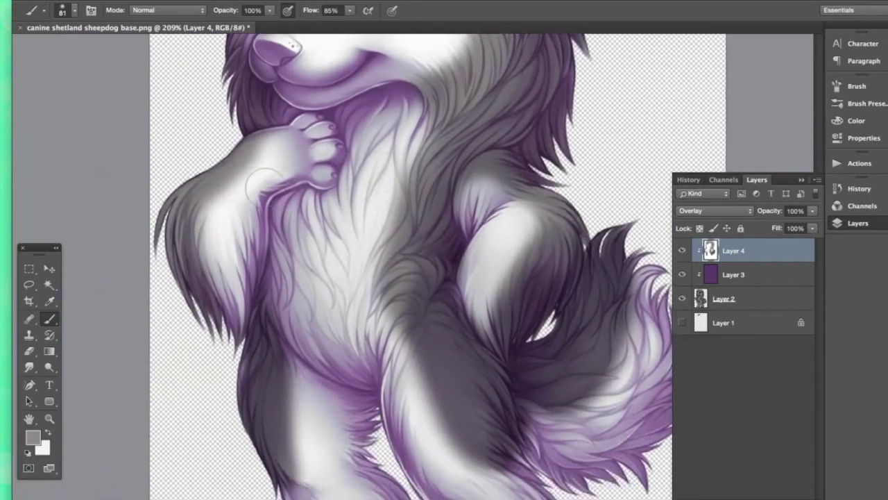
scroll(442, 188, "up", 15)
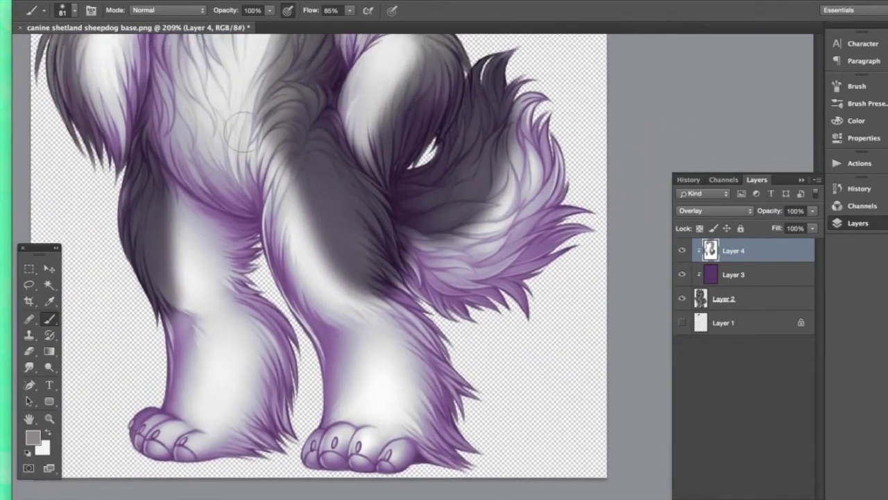
scroll(270, 193, "down", 8)
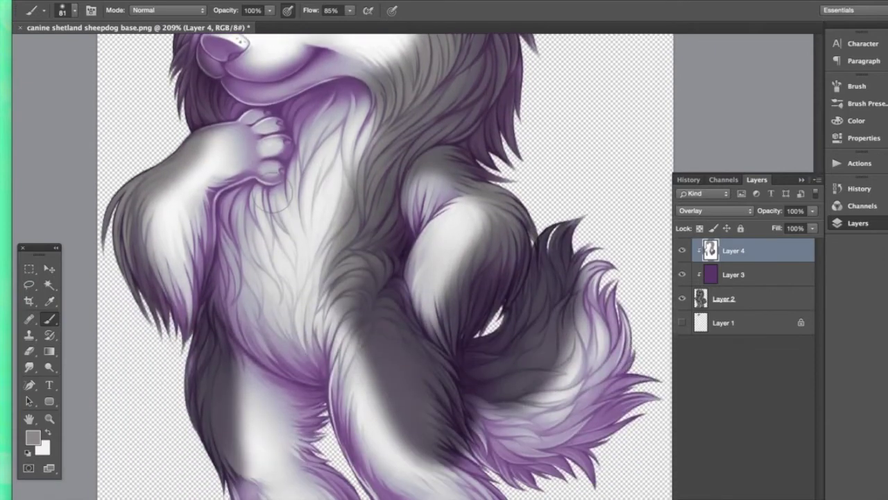
mouse_move(192, 161)
left_mouse_down()
mouse_move(166, 264)
mouse_move(178, 300)
left_mouse_up()
mouse_move(186, 181)
left_mouse_down()
mouse_move(202, 159)
mouse_move(221, 157)
mouse_move(211, 164)
left_mouse_up()
left_click(251, 206, "alt")
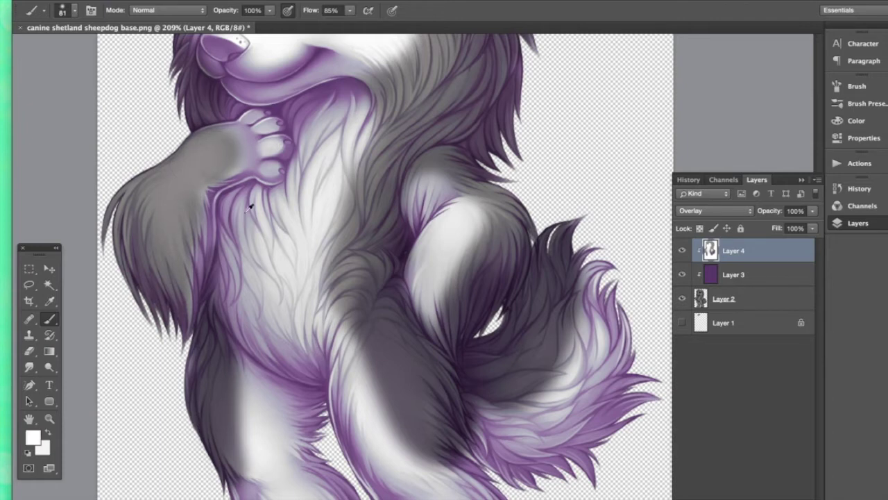
mouse_move(203, 267)
left_mouse_down()
mouse_move(188, 311)
mouse_move(149, 321)
mouse_move(176, 324)
left_mouse_up()
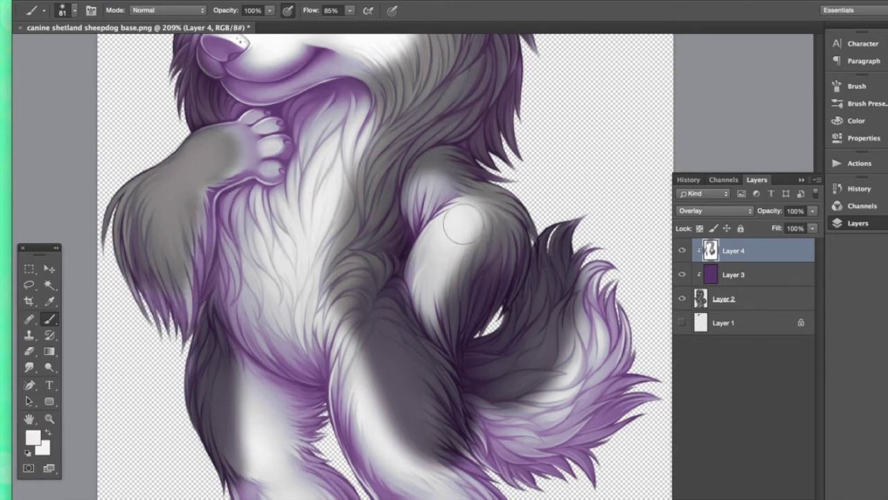
- Fill the lowered arm with grey sampled from its shoulder, and lighten its outer edge with near-white sampled from the chest
left_click(460, 173, "alt")
mouse_move(458, 177)
left_mouse_down()
mouse_move(420, 233)
mouse_move(434, 198)
mouse_move(460, 216)
mouse_move(437, 308)
left_mouse_up()
left_click(288, 210, "alt")
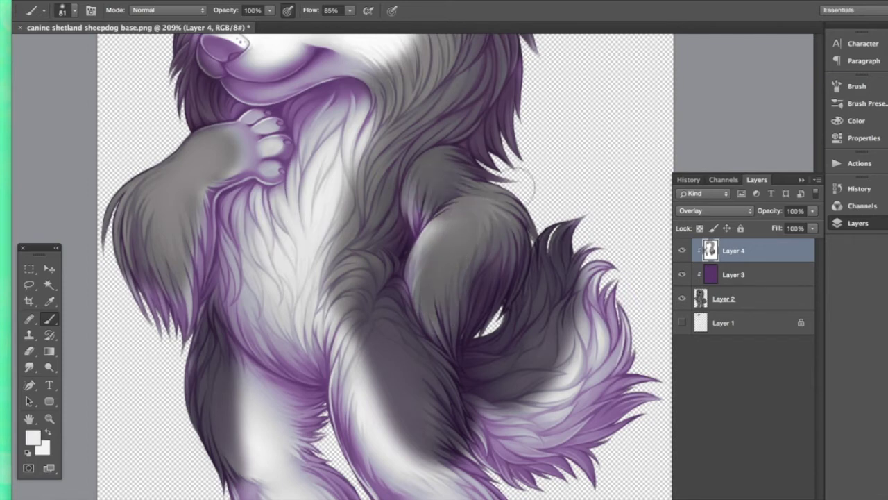
left_click_drag(471, 162, 523, 293)
mouse_move(526, 243)
left_mouse_down()
mouse_move(481, 313)
mouse_move(486, 350)
left_mouse_up()
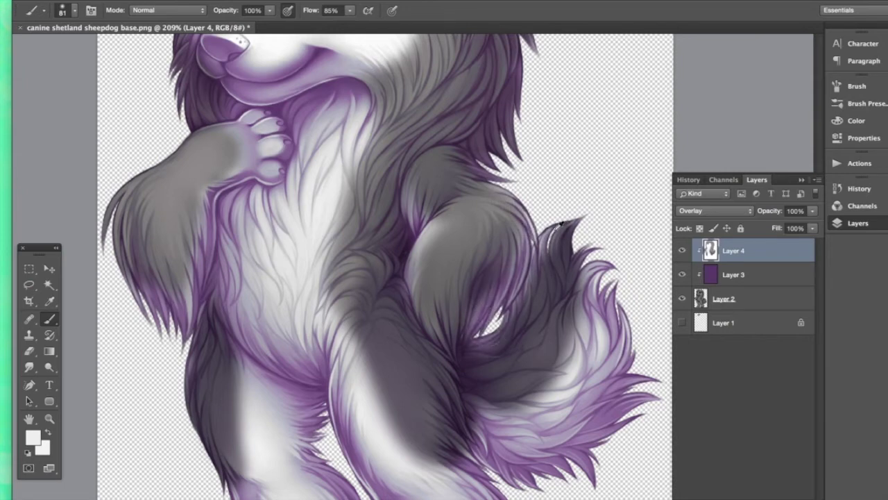
- Sample the shoulder's grey and paint it over the dark inner part of the tail beside the arm
left_click(451, 173, "alt")
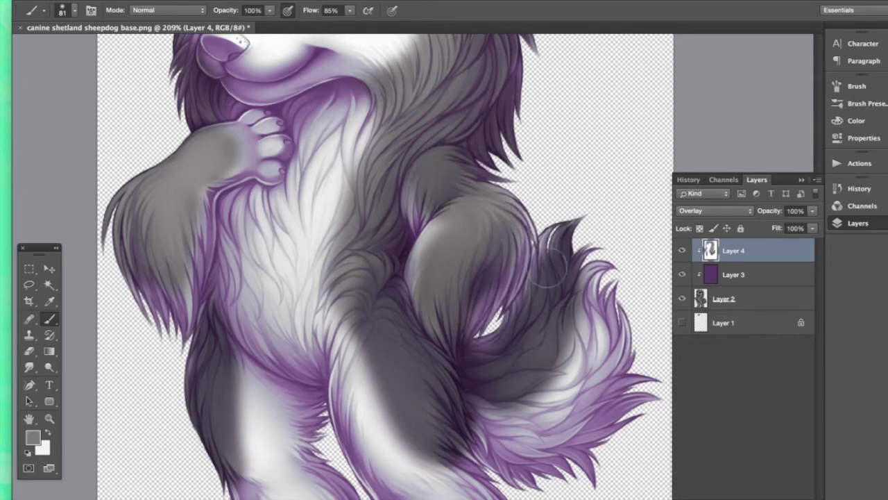
mouse_move(509, 323)
left_mouse_down()
mouse_move(521, 303)
mouse_move(501, 342)
mouse_move(476, 349)
mouse_move(552, 303)
left_mouse_up()
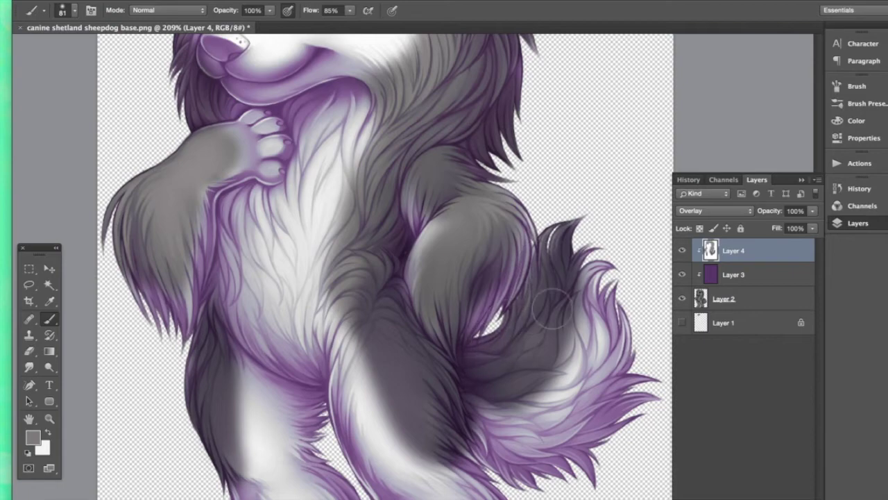
- On Layer 2, use a soft 44 px brush to begin covering the dark speckles on the nose with grey sampled beside them
double_click(49, 419)
left_click_drag(348, 155, 402, 195)
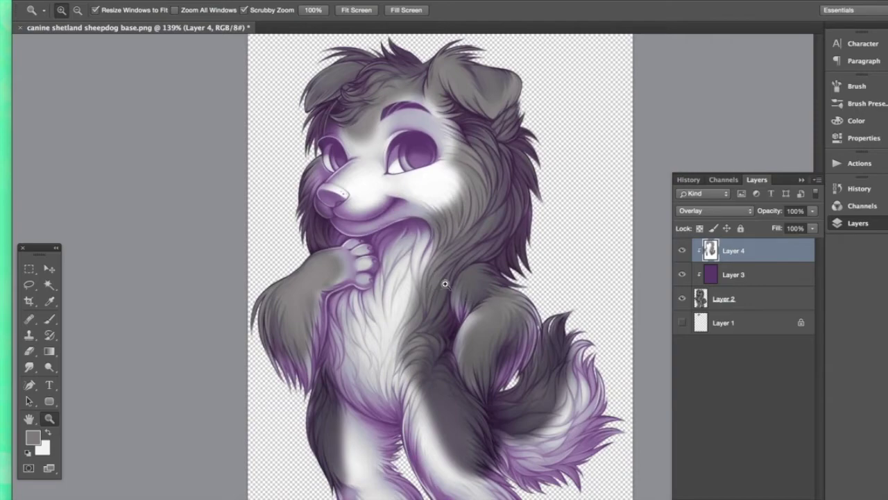
left_click_drag(350, 190, 431, 240)
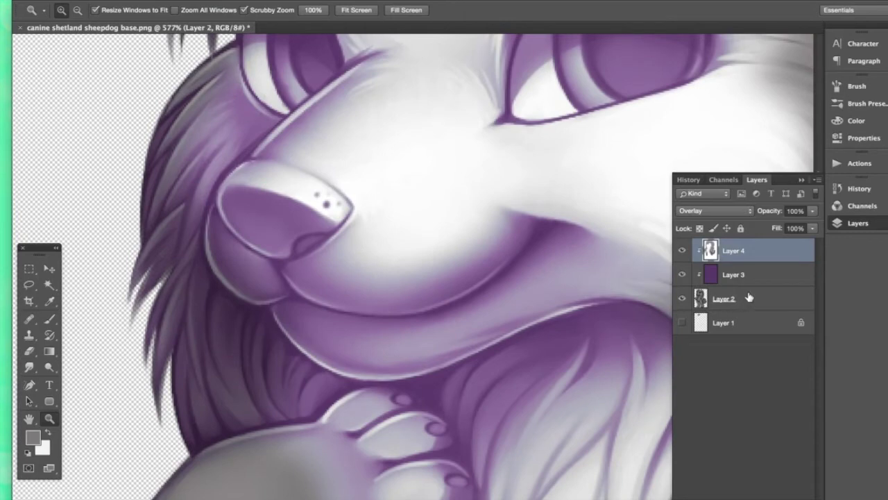
left_click(749, 297)
left_click(50, 318)
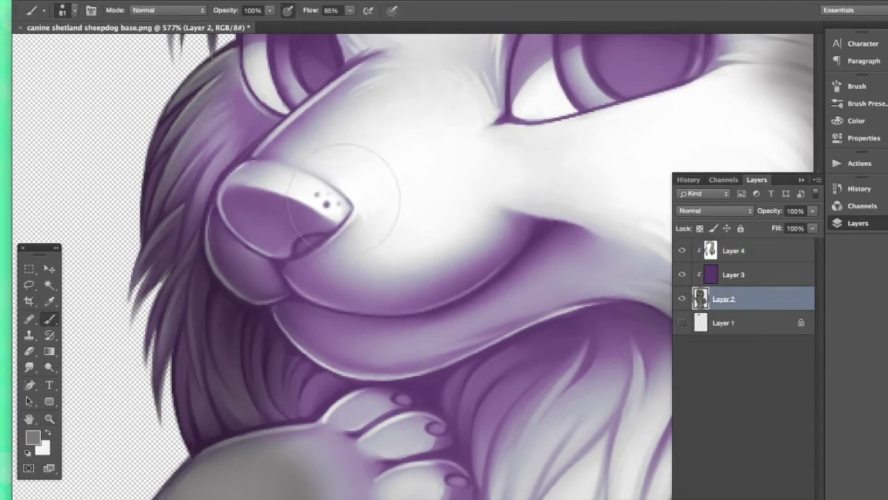
left_click(69, 11)
left_click(98, 45)
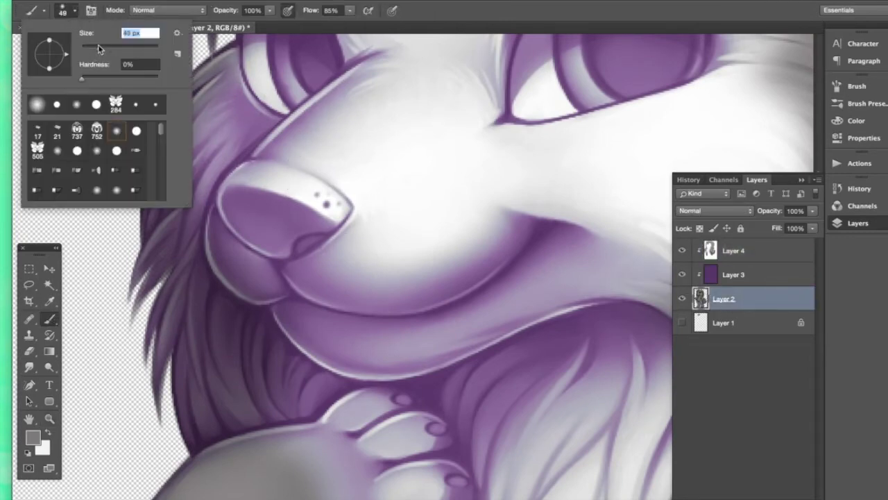
left_click(311, 190, "alt")
left_click(325, 196, "alt")
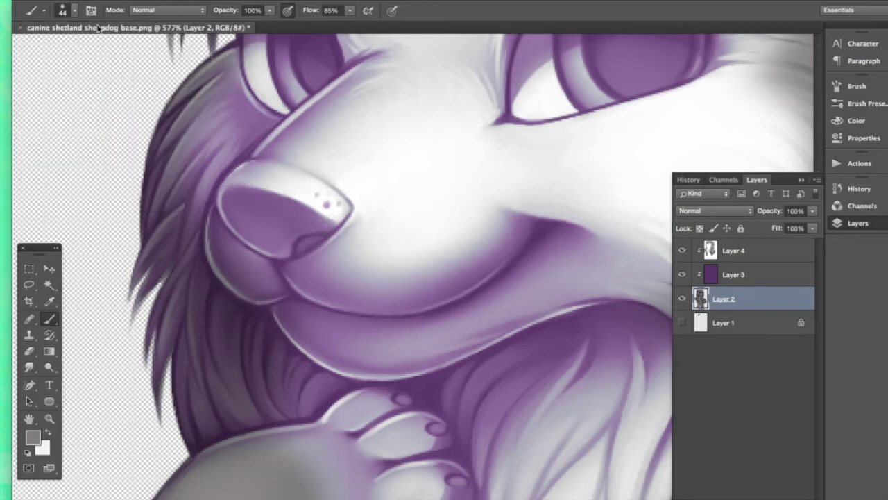
- Reduce the brush to 19 px and cover the remaining nose speckles with freshly sampled grey
left_click(72, 10)
left_click(88, 46)
left_click(304, 189, "alt")
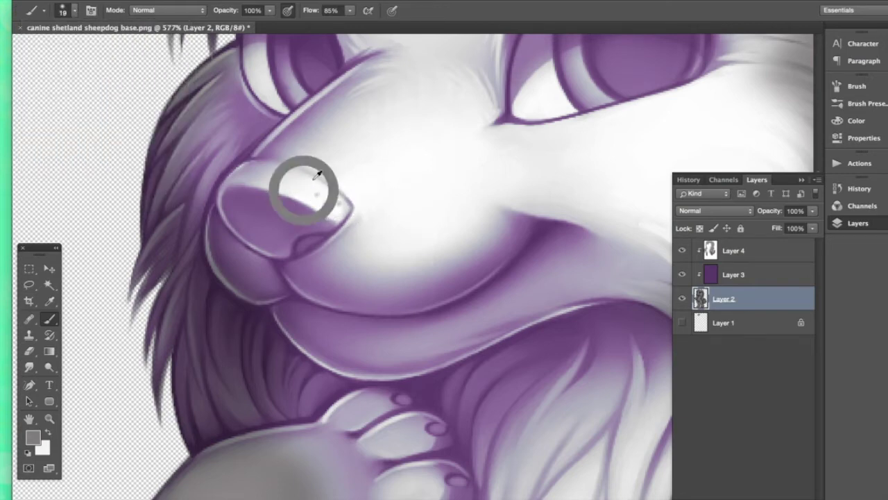
mouse_move(344, 207)
left_mouse_down()
mouse_move(311, 190)
mouse_move(334, 196)
left_mouse_up()
- Turn off pressure-controlled opacity and paint the near nostril black with a hard 9 px round brush
left_click(291, 10)
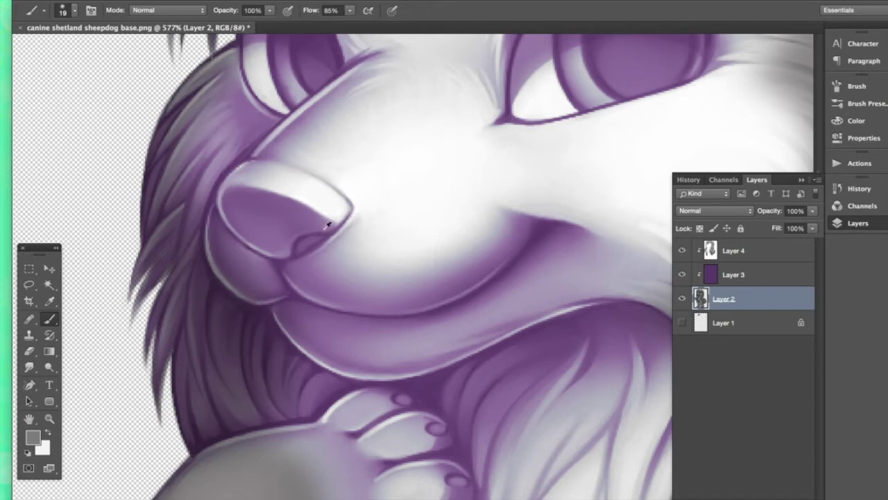
left_click(72, 10)
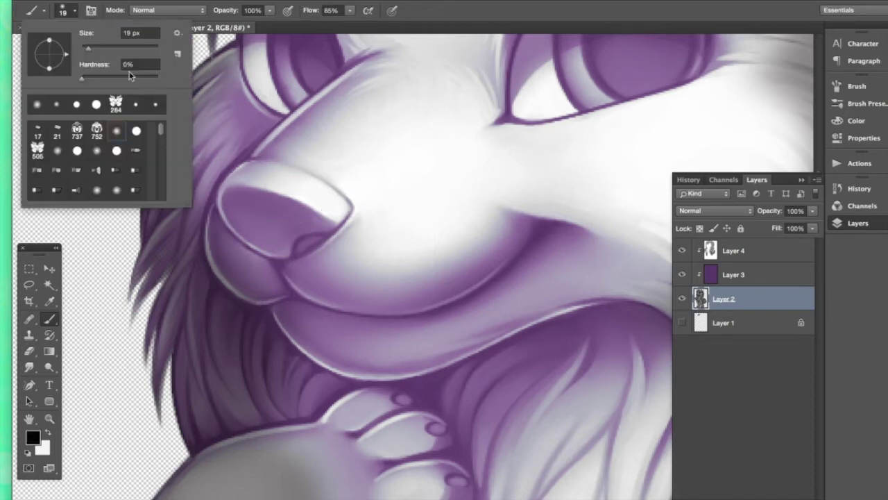
left_click_drag(88, 49, 84, 49)
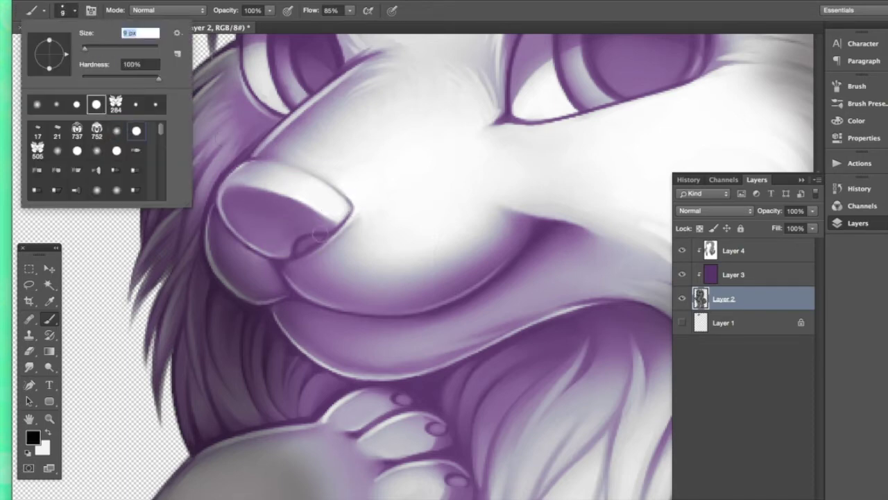
key("Return")
mouse_move(310, 233)
left_mouse_down()
mouse_move(300, 230)
mouse_move(325, 233)
left_mouse_up()
- Lower the brush opacity to 78% and shape a lighter rim around the near nostril with grey sampled from the nose
left_click(269, 10)
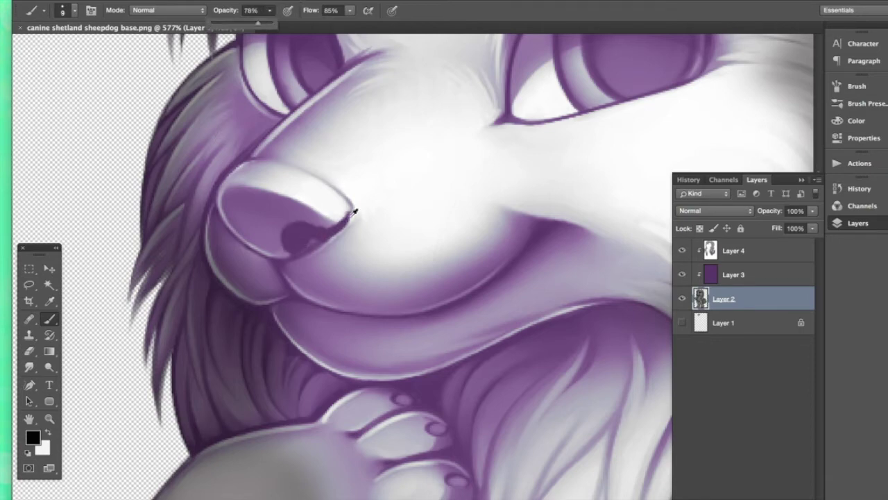
left_click(341, 207, "alt")
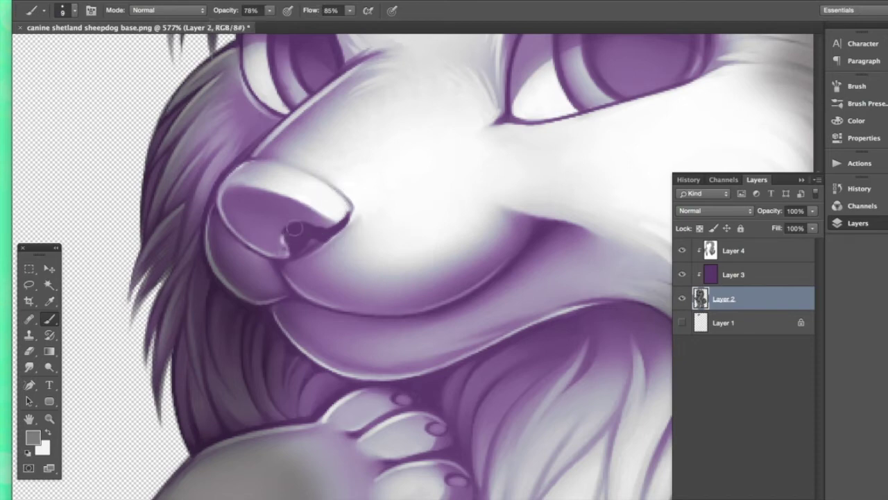
left_click_drag(306, 226, 289, 226)
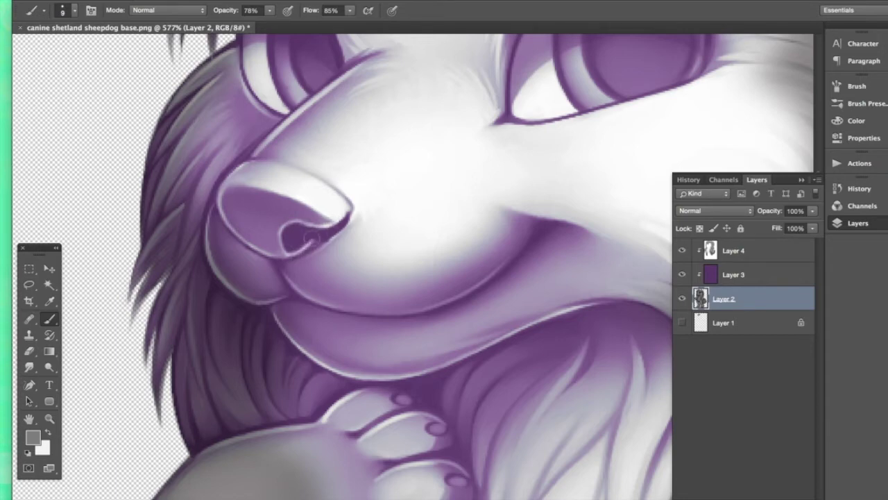
- Paint the far nostril and the nose's centre crease in black, refining their edges with tones sampled from the nose
key("d")
left_click_drag(260, 222, 276, 259)
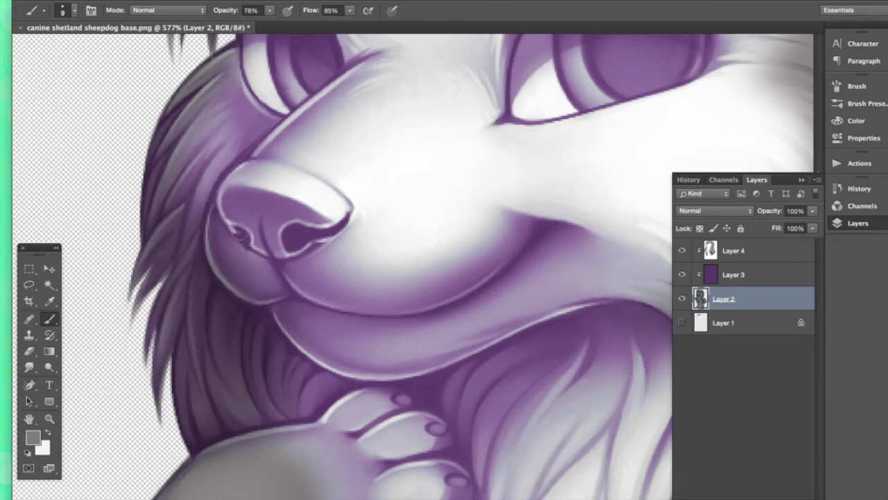
left_click(231, 234, "alt")
left_click(238, 231)
left_click(234, 216, "alt")
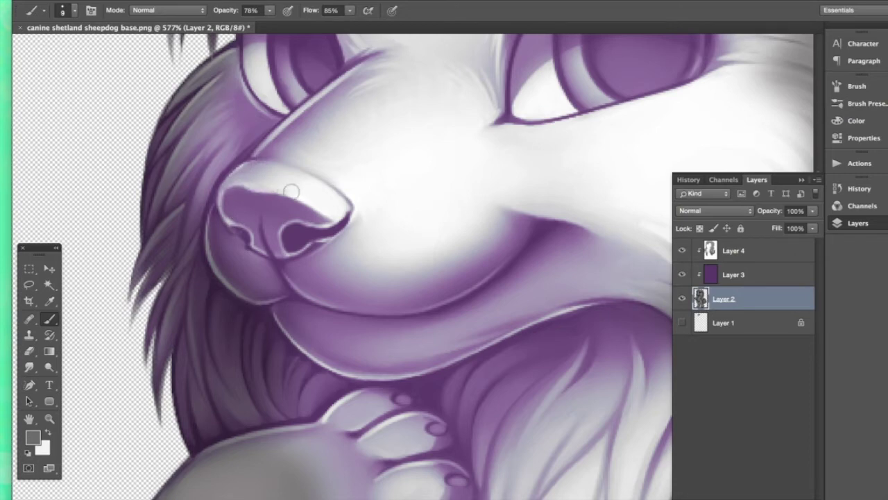
- Reshape the upper edge of the nose's dark front into a smooth curved outline using tones sampled from it
left_click(276, 198, "alt")
left_click_drag(294, 199, 309, 205)
mouse_move(325, 210)
left_mouse_down()
mouse_move(302, 205)
mouse_move(326, 219)
mouse_move(291, 199)
mouse_move(315, 204)
mouse_move(315, 219)
mouse_move(270, 189)
mouse_move(263, 199)
mouse_move(311, 198)
left_mouse_up()
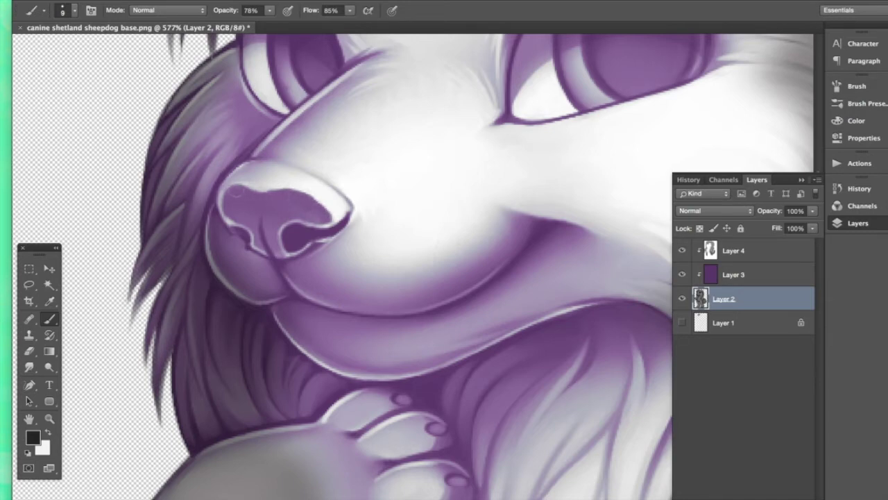
left_click(29, 367)
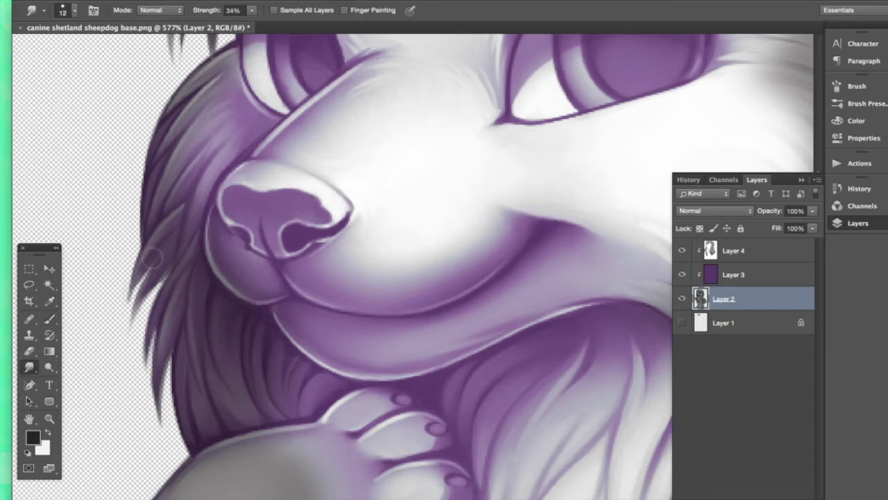
key("b")
left_click_drag(311, 202, 324, 214)
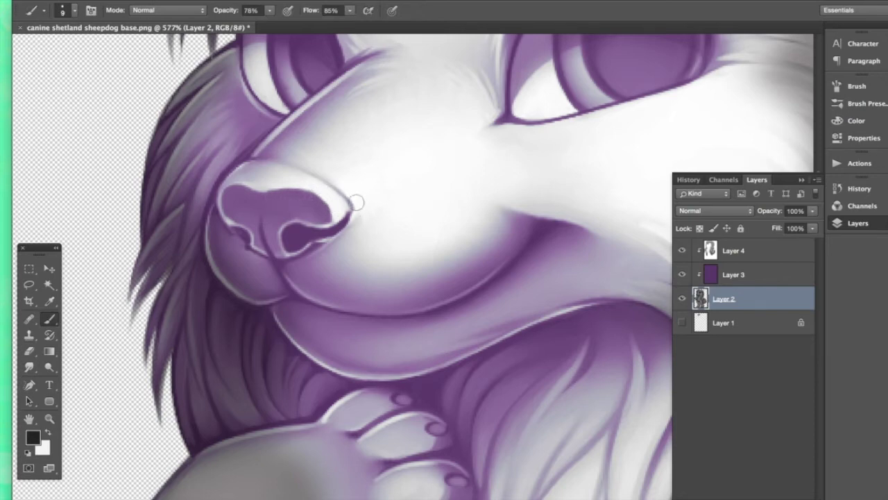
- Redraw the nose's upper outer contour beside the muzzle with greys sampled along that edge
left_click(313, 174, "alt")
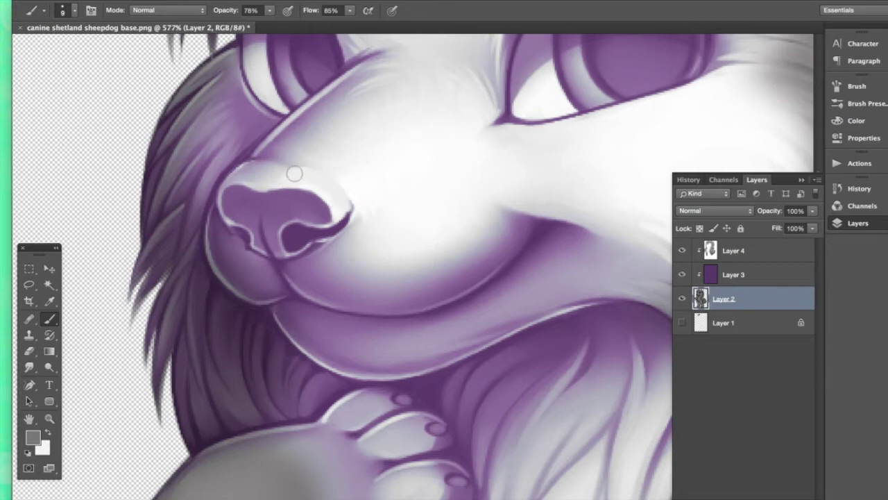
left_click(352, 206, "alt")
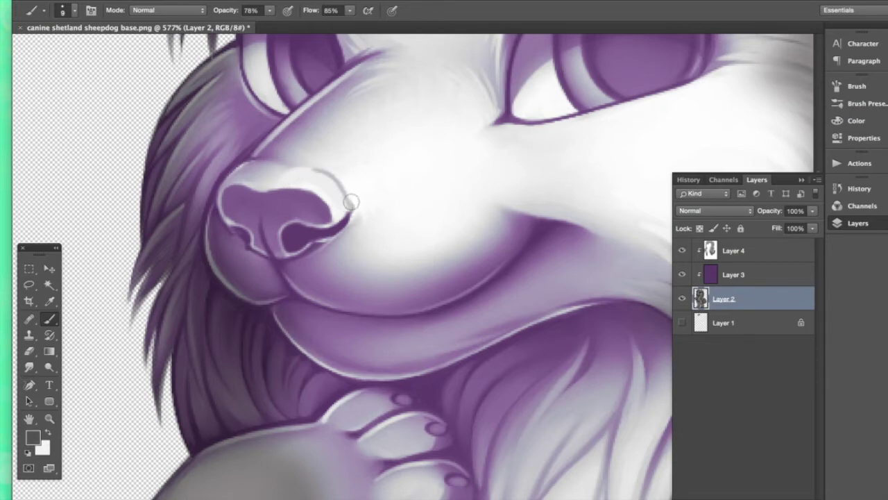
left_click(353, 209, "alt")
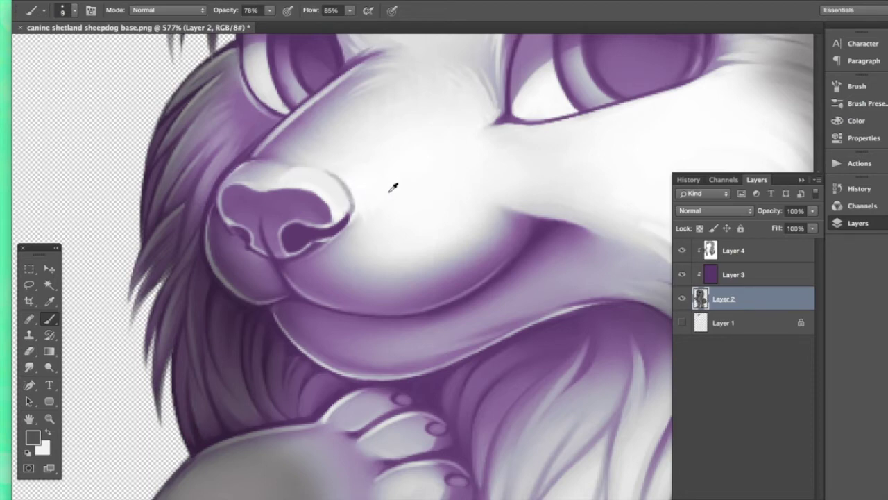
left_click(346, 206, "alt")
left_click(346, 210, "alt")
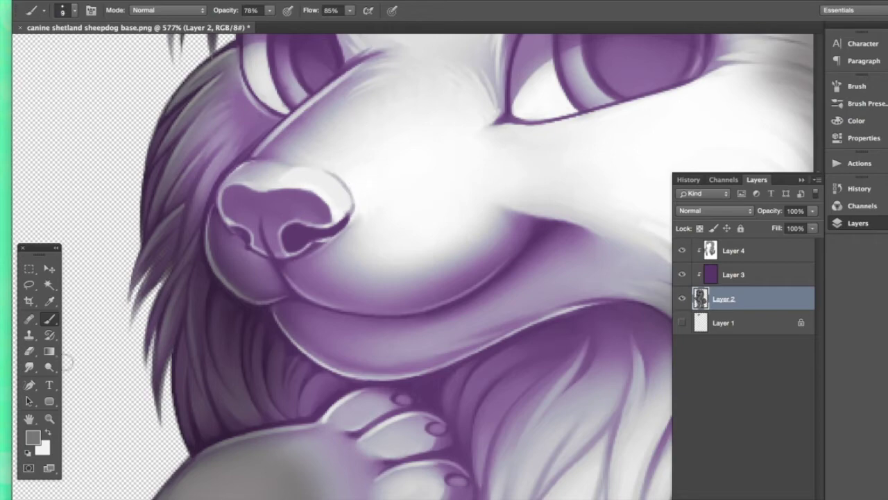
- Focus on the eyes and set the foreground colour to pale blue #dff2fa for the brush
double_click(49, 418)
left_click_drag(471, 270, 470, 256)
scroll(470, 255, "up", 5)
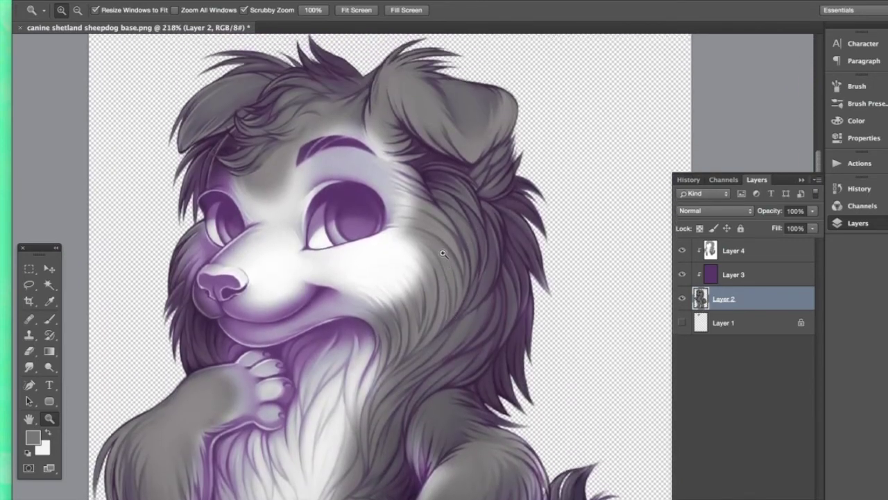
mouse_move(342, 299)
left_mouse_down()
mouse_move(373, 312)
mouse_move(357, 318)
mouse_move(371, 318)
left_mouse_up()
left_click(49, 318)
left_click(48, 432)
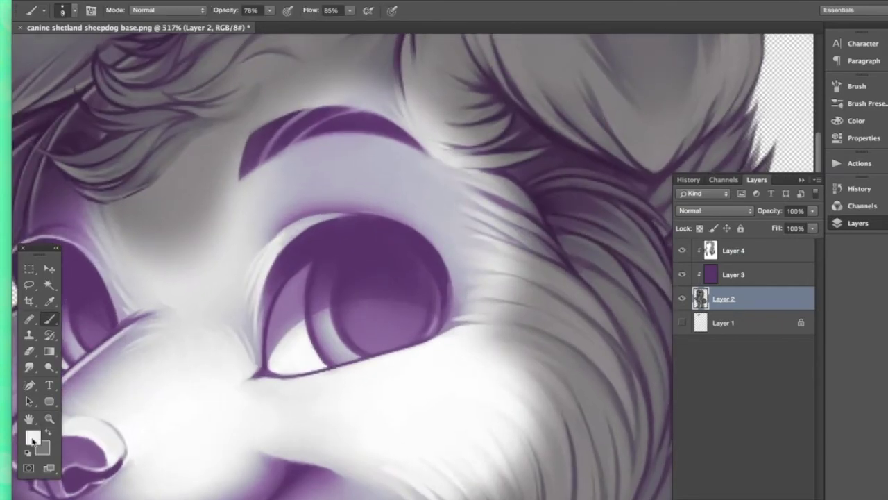
left_click(32, 438)
left_click(594, 121)
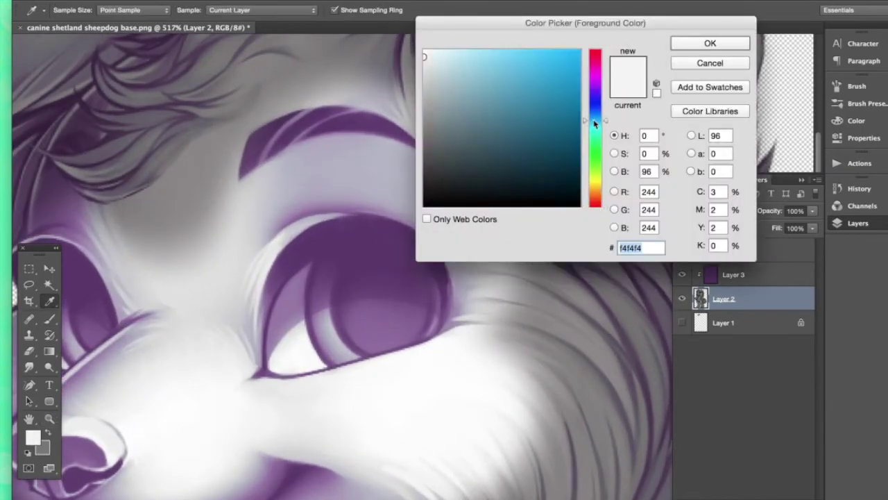
left_click(440, 52)
left_click(692, 46)
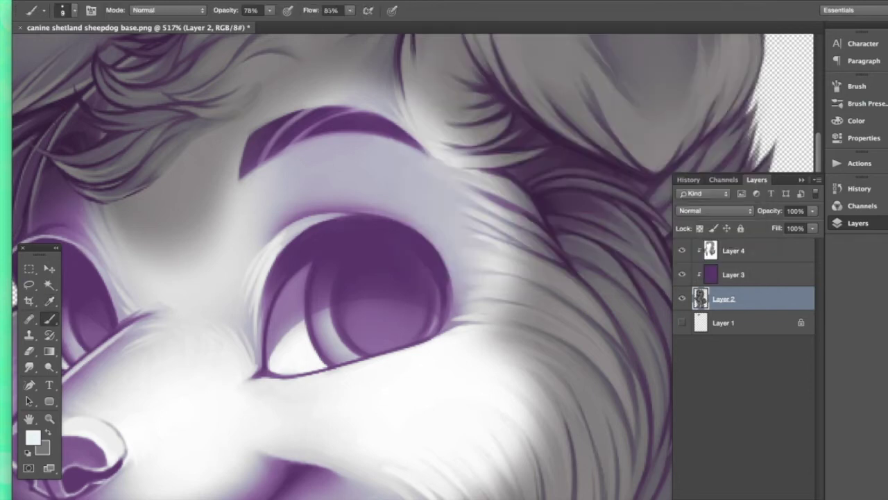
- Raise the brush opacity to 100% and paint the whites of both eyes pale blue on Layer 4
left_click(270, 10)
mouse_move(282, 316)
left_mouse_down()
mouse_move(276, 330)
mouse_move(312, 273)
mouse_move(330, 267)
left_mouse_up()
key("super+z")
left_click(732, 256)
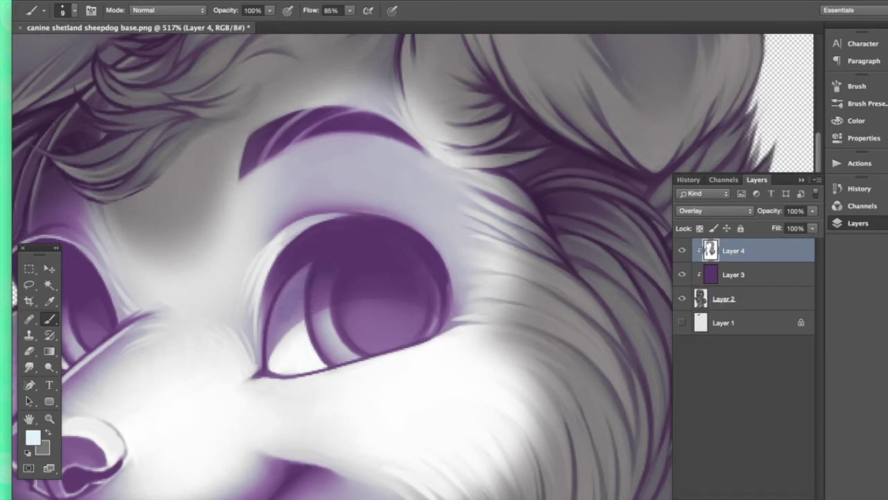
mouse_move(274, 358)
left_mouse_down()
mouse_move(295, 352)
mouse_move(276, 360)
mouse_move(306, 361)
mouse_move(281, 367)
left_mouse_up()
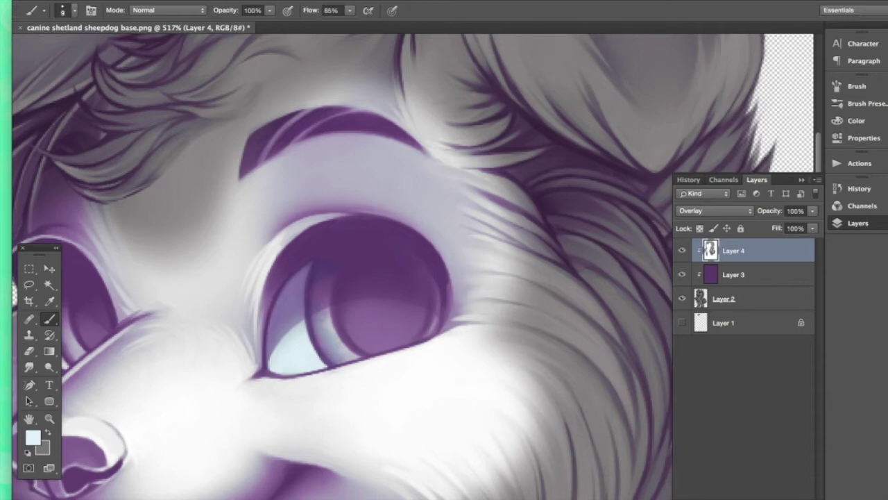
scroll(413, 267, "left", 5)
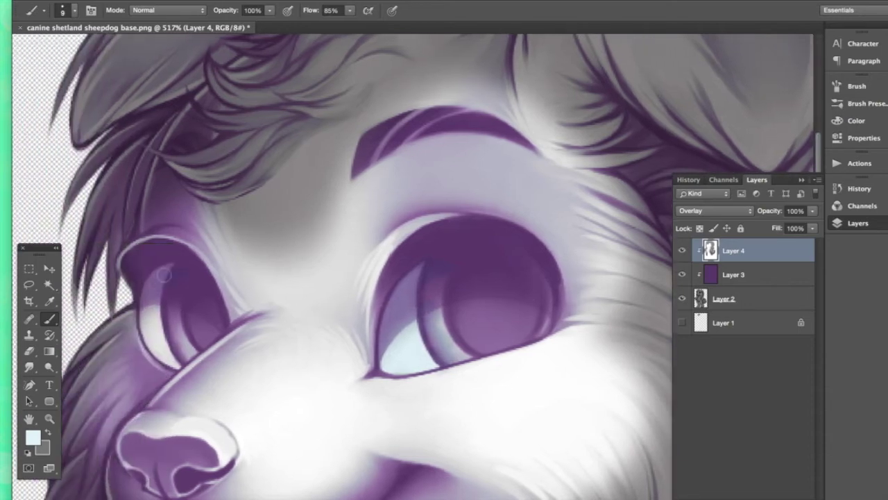
left_click_drag(154, 315, 154, 347)
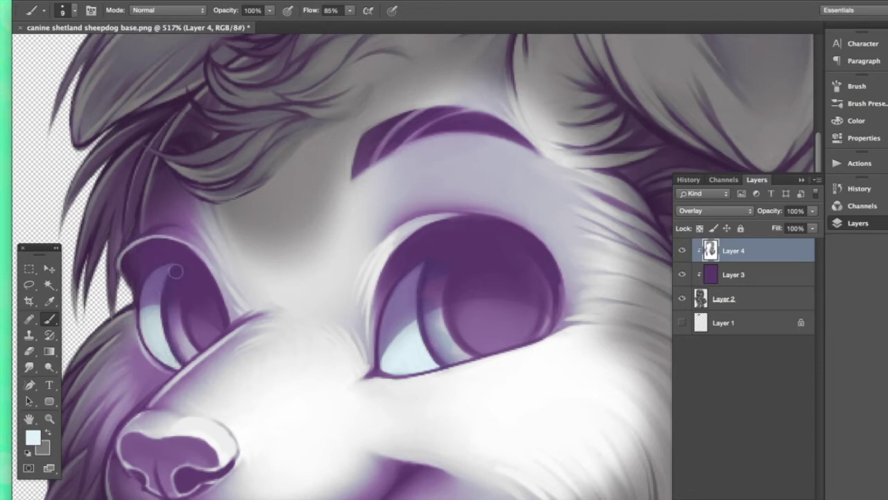
- Change the foreground colour to hot pink #ff0090, and undo a trial stroke on the near iris
left_click(33, 436)
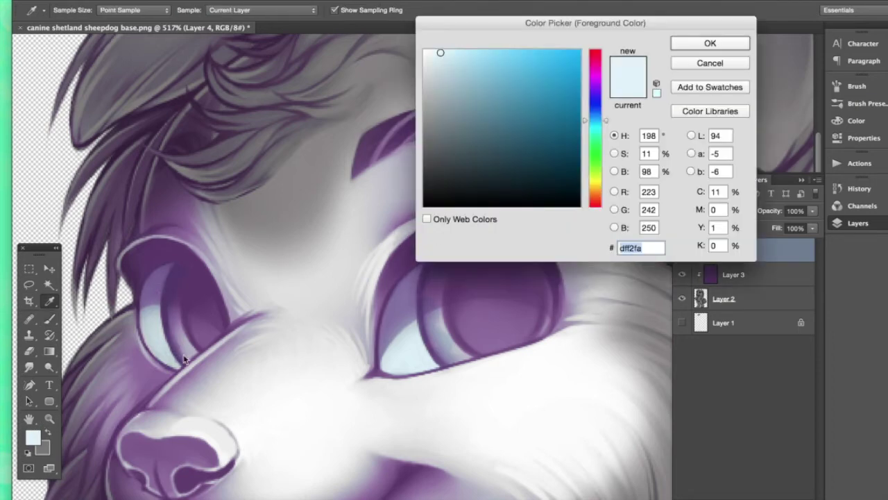
left_click(595, 75)
left_click_drag(571, 75, 601, 63)
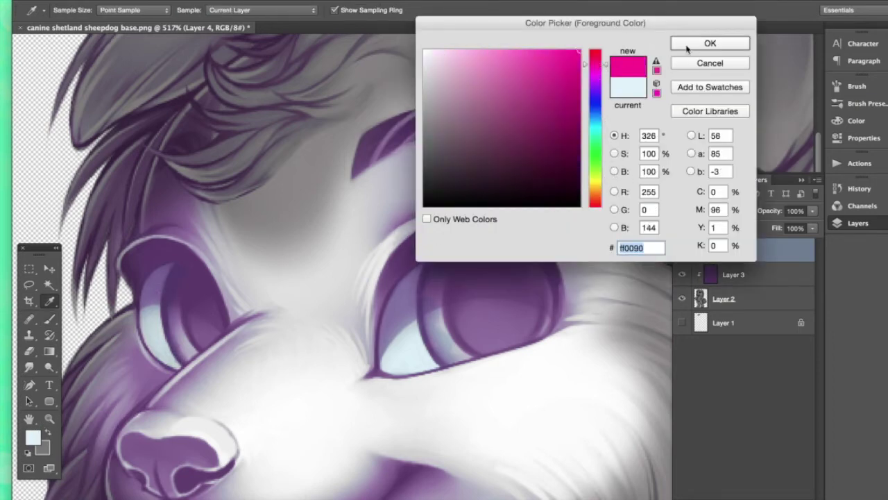
left_click(709, 44)
mouse_move(443, 261)
left_mouse_down()
mouse_move(426, 306)
mouse_move(431, 272)
mouse_move(428, 324)
mouse_move(454, 262)
mouse_move(492, 257)
left_mouse_up()
key("super+z")
- Fill the irises of both eyes with hot pink on Layer 4, following their curved outlines
mouse_move(440, 276)
left_mouse_down()
mouse_move(435, 343)
mouse_move(444, 360)
mouse_move(499, 339)
left_mouse_up()
mouse_move(451, 312)
left_mouse_down()
mouse_move(479, 339)
mouse_move(462, 350)
mouse_move(534, 330)
mouse_move(542, 339)
mouse_move(553, 281)
left_mouse_up()
mouse_move(534, 336)
left_mouse_down()
mouse_move(547, 312)
mouse_move(511, 254)
mouse_move(436, 265)
mouse_move(440, 256)
mouse_move(533, 269)
mouse_move(486, 272)
left_mouse_up()
left_click(403, 283, "alt")
left_click(439, 265, "alt")
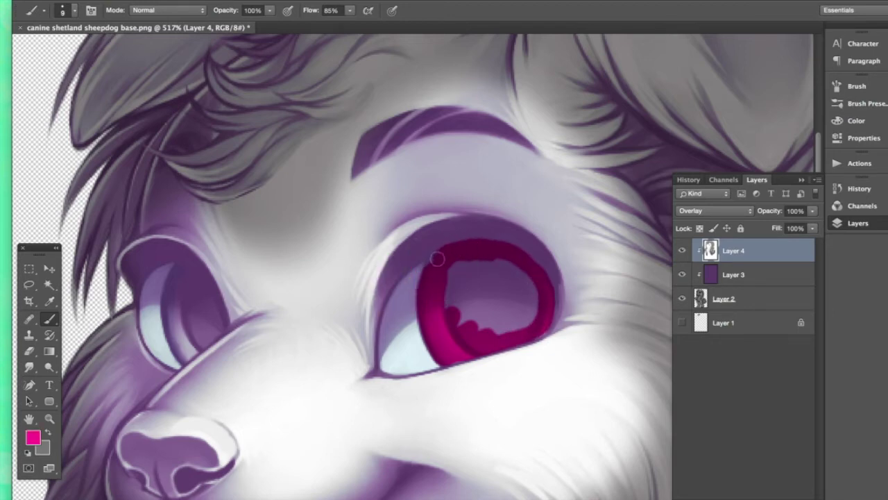
mouse_move(450, 291)
left_mouse_down()
mouse_move(463, 306)
mouse_move(490, 258)
mouse_move(520, 319)
mouse_move(536, 287)
left_mouse_up()
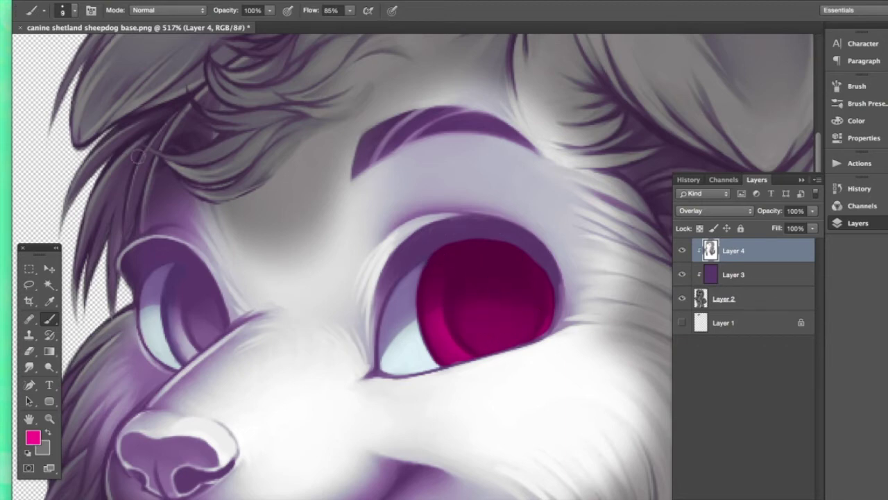
mouse_move(184, 266)
left_mouse_down()
mouse_move(170, 309)
mouse_move(186, 355)
mouse_move(196, 345)
mouse_move(187, 290)
mouse_move(195, 316)
mouse_move(194, 287)
mouse_move(220, 330)
mouse_move(217, 295)
left_mouse_up()
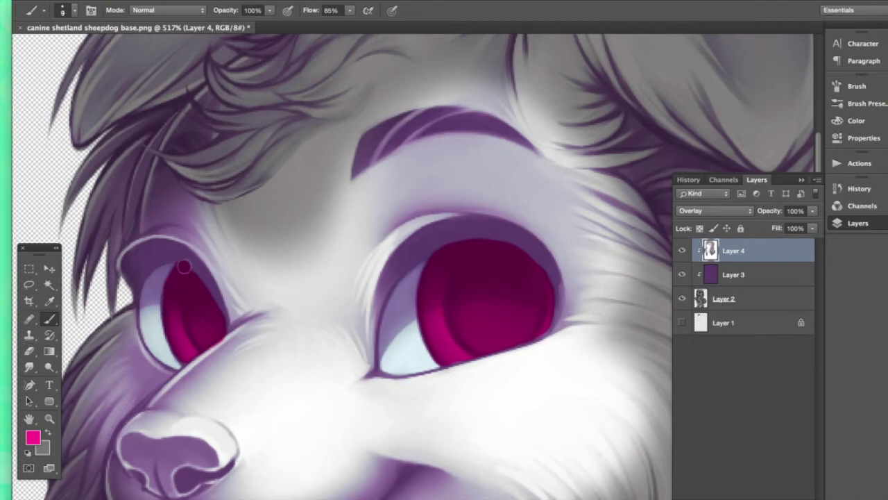
- Choose a dark purple, paint the far eye's pupil with it, and resample the iris pink beside the pupil
key("i")
left_click(32, 438)
left_click(565, 132)
left_click(597, 86)
left_click(560, 144)
left_click(688, 46)
key("b")
mouse_move(199, 312)
left_mouse_down()
mouse_move(194, 289)
mouse_move(198, 335)
mouse_move(202, 343)
mouse_move(222, 330)
mouse_move(202, 300)
mouse_move(205, 316)
mouse_move(217, 323)
mouse_move(200, 276)
left_mouse_up()
left_click(168, 297, "alt")
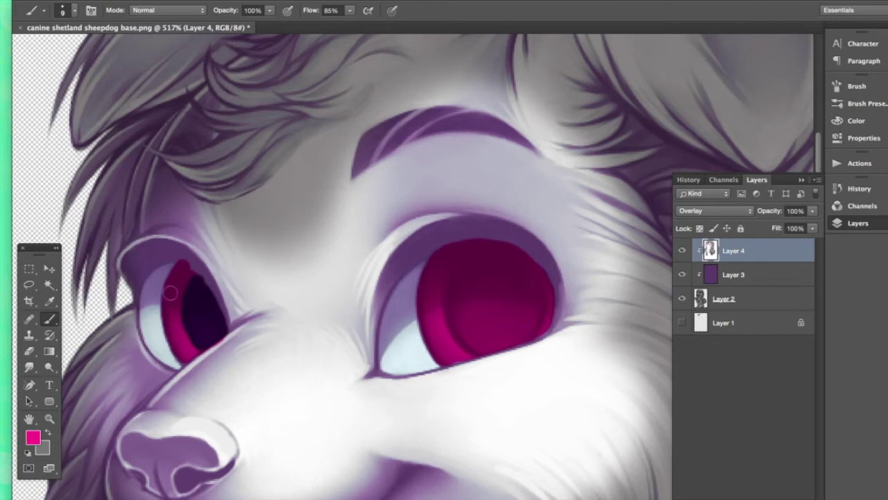
- Sample the far pupil's dark purple and paint a large round pupil inside the near eye's pink iris
left_click(197, 322, "alt")
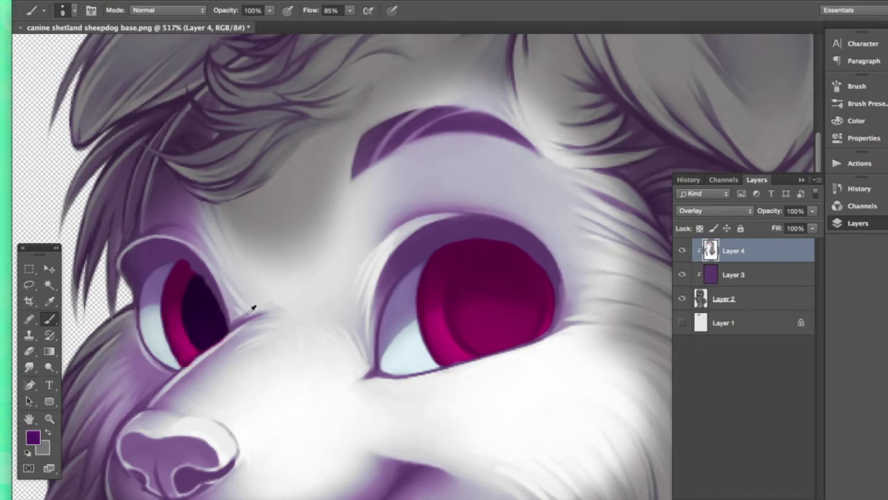
left_click_drag(460, 263, 459, 321)
key("super+z")
mouse_move(453, 279)
left_mouse_down()
mouse_move(465, 339)
mouse_move(480, 347)
mouse_move(531, 331)
mouse_move(536, 282)
mouse_move(519, 260)
mouse_move(500, 255)
mouse_move(456, 277)
mouse_move(448, 292)
mouse_move(481, 255)
mouse_move(497, 251)
mouse_move(467, 264)
mouse_move(474, 316)
mouse_move(489, 309)
mouse_move(500, 257)
mouse_move(497, 321)
mouse_move(532, 306)
left_mouse_up()
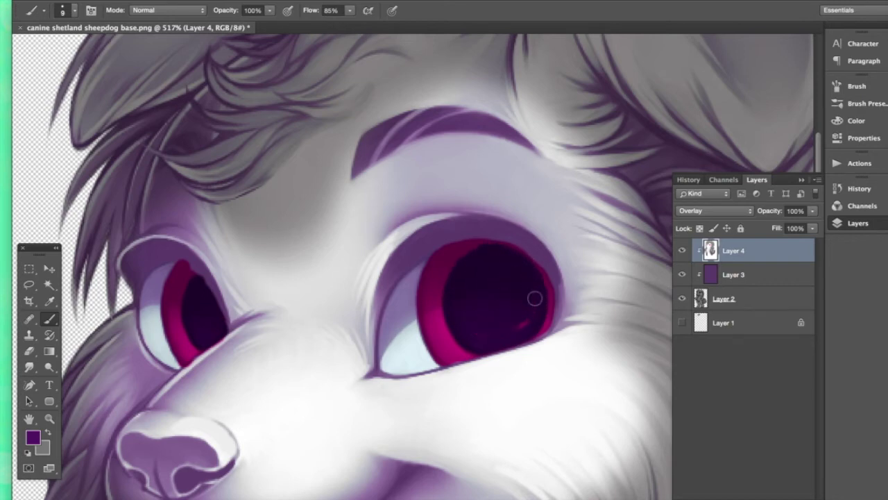
- Adjust the opacity of the purple Layer 3 to soften the shading, and make Layer 4 active again
left_click(742, 274)
left_click(812, 214)
left_click_drag(761, 224, 776, 224)
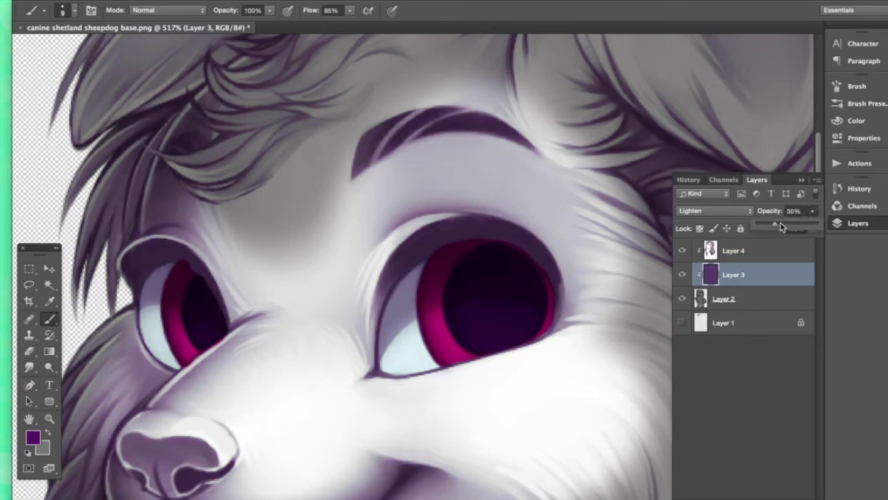
left_click(767, 250)
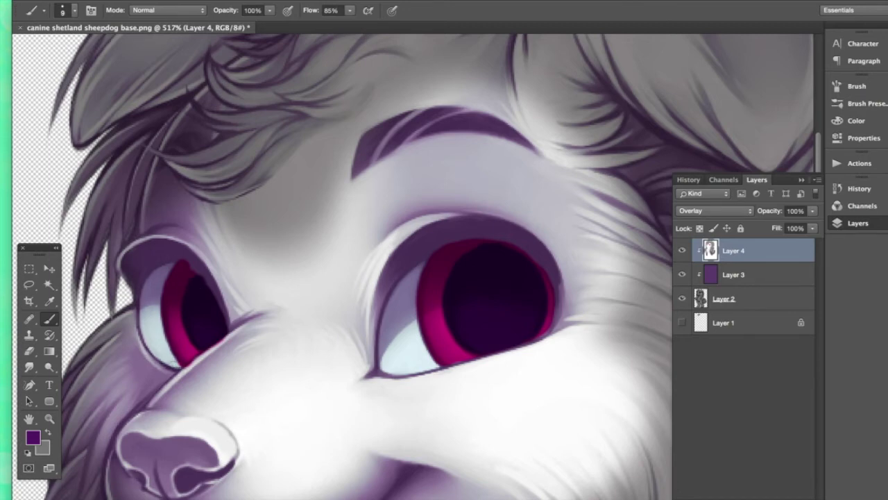
- Shade the upper part of both eyes dark purple on Layer 4, using a soft 36 px brush over the irises
mouse_move(141, 277)
left_mouse_down()
mouse_move(172, 256)
mouse_move(156, 261)
mouse_move(190, 269)
mouse_move(183, 259)
mouse_move(201, 272)
mouse_move(154, 263)
mouse_move(202, 281)
mouse_move(194, 264)
mouse_move(211, 299)
left_mouse_up()
left_click(74, 11)
left_click(116, 129)
left_click(94, 48)
left_click(201, 284)
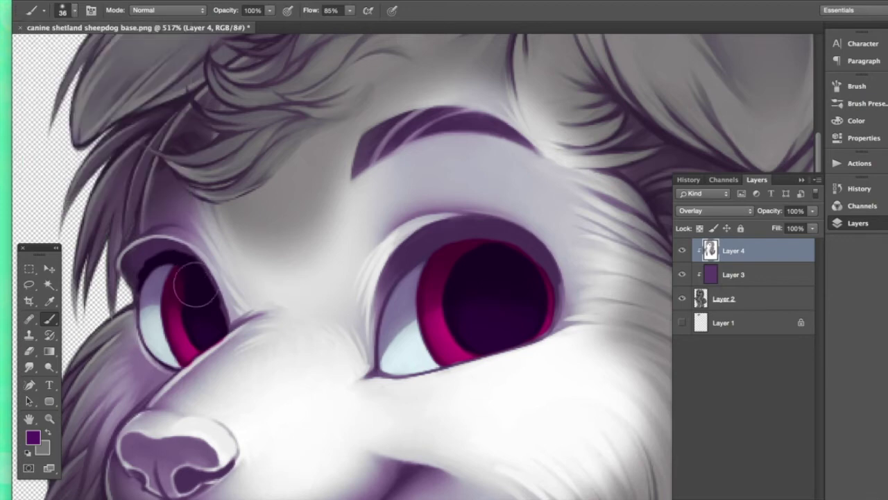
mouse_move(475, 260)
left_mouse_down()
mouse_move(442, 249)
mouse_move(499, 238)
mouse_move(437, 248)
mouse_move(511, 258)
left_mouse_up()
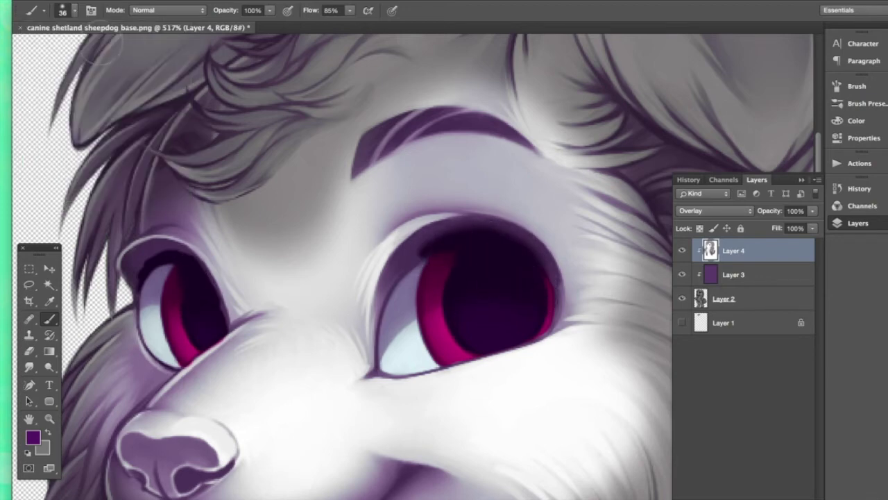
- Darken the far eye's upper lid and inner edge in purple with a hard 9 px brush, undoing stray strokes
left_click(73, 9)
left_click(138, 132)
left_click(88, 48)
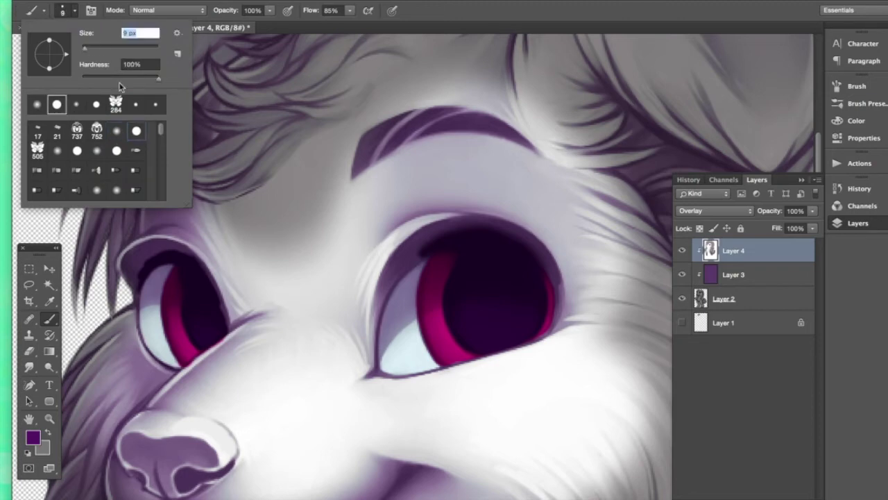
left_click(140, 272)
mouse_move(148, 262)
left_mouse_down()
mouse_move(129, 275)
mouse_move(123, 260)
mouse_move(168, 244)
mouse_move(143, 246)
mouse_move(152, 242)
mouse_move(129, 267)
mouse_move(255, 234)
mouse_move(242, 242)
mouse_move(214, 227)
mouse_move(205, 237)
mouse_move(235, 227)
mouse_move(262, 239)
mouse_move(242, 225)
mouse_move(277, 255)
mouse_move(265, 233)
mouse_move(297, 254)
mouse_move(252, 222)
mouse_move(293, 274)
left_mouse_up()
key("super+z")
key("super+z")
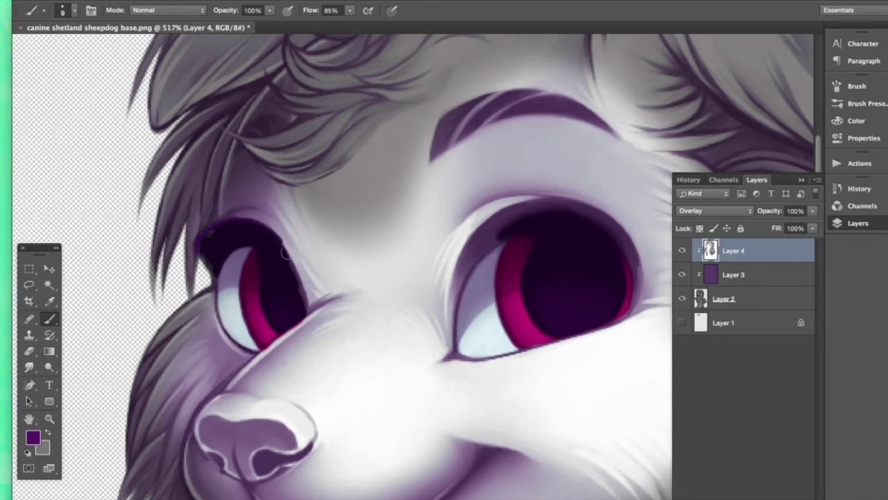
mouse_move(298, 271)
left_mouse_down()
mouse_move(293, 288)
mouse_move(288, 264)
mouse_move(302, 303)
left_mouse_up()
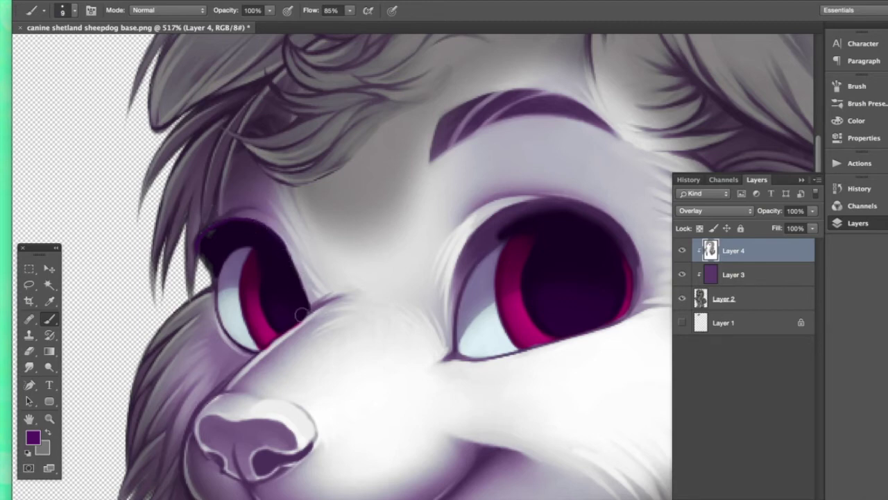
- Clean up the far eye's lower edge along the muzzle with a 20 px eraser and sampled white and pale blue paint
left_click(42, 352)
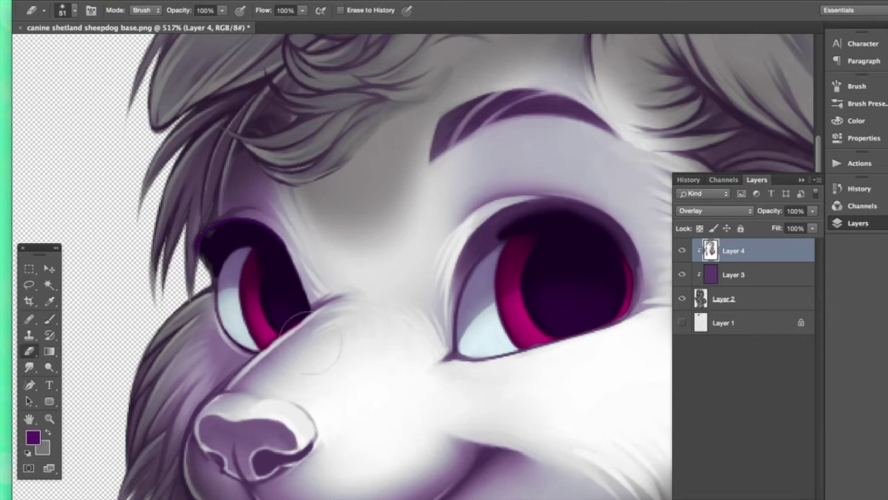
left_click(69, 11)
left_click(37, 104)
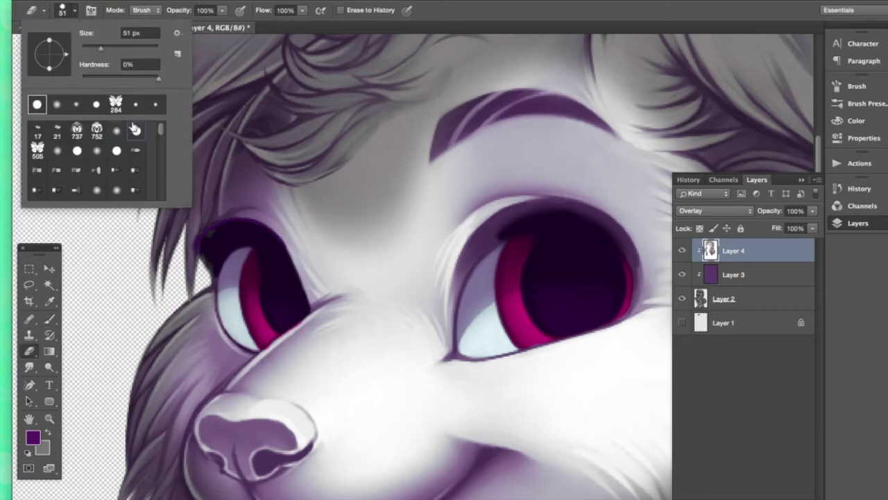
key("Return")
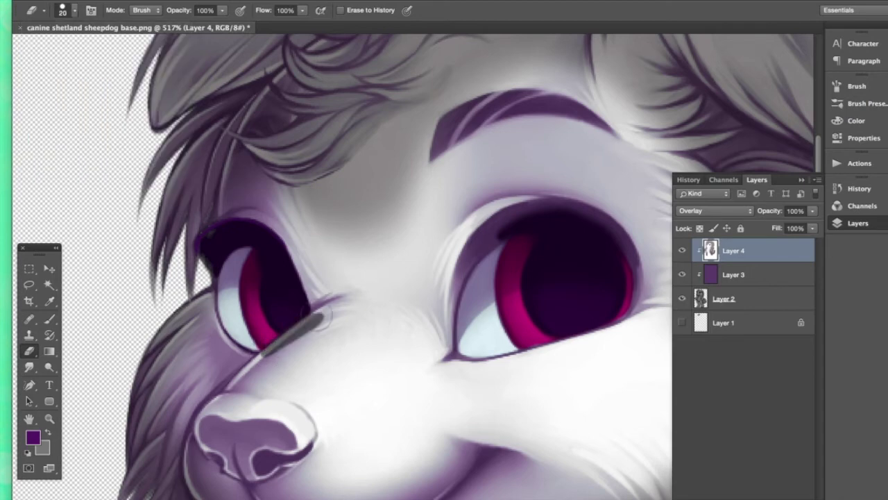
left_click(50, 319)
left_click(361, 307, "alt")
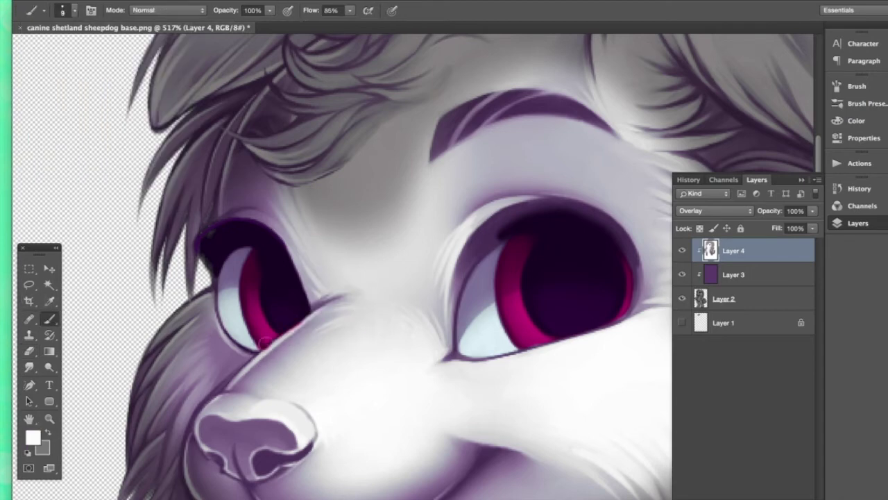
left_click(249, 334, "alt")
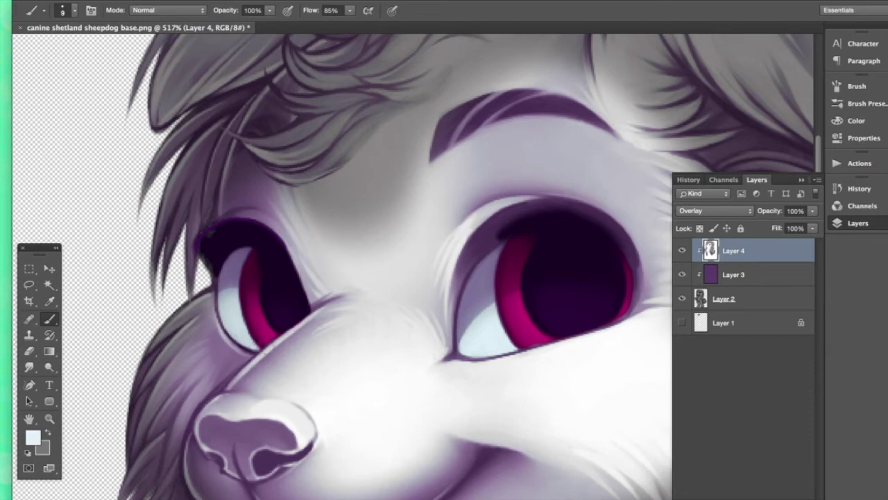
- Save the artwork in Photoshop format with layers as canine shetland sheepdog base.psd in the FurvillaBases folder
key("super+s")
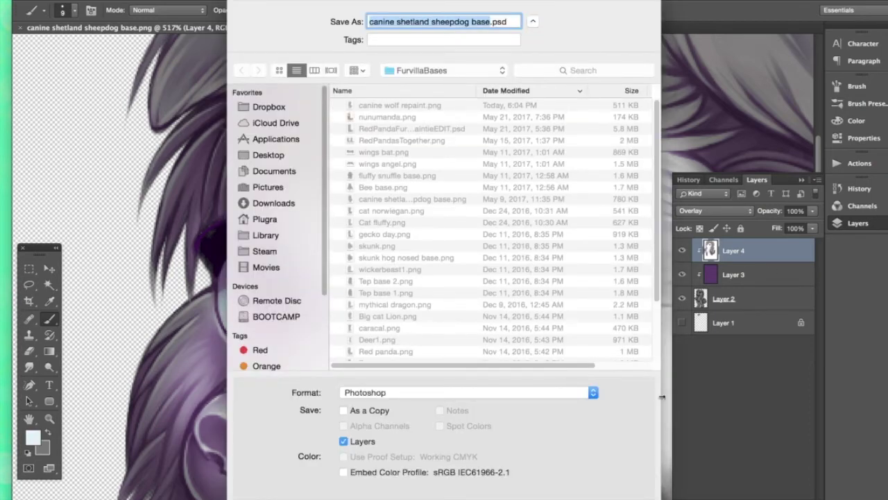
key("Return")
key("Return")
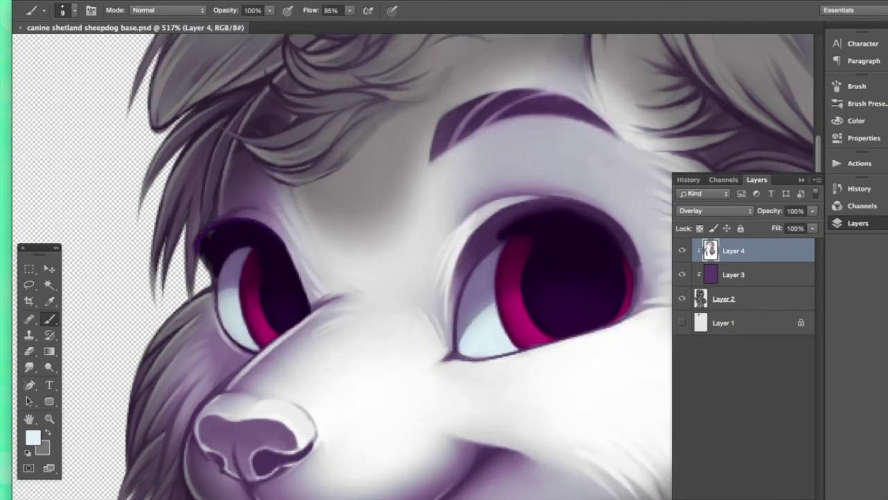
- Hide Layer 4 and Layer 3 so that only the greyscale sheepdog base shows
key("super+minus")
key("super+minus")
key("super+minus")
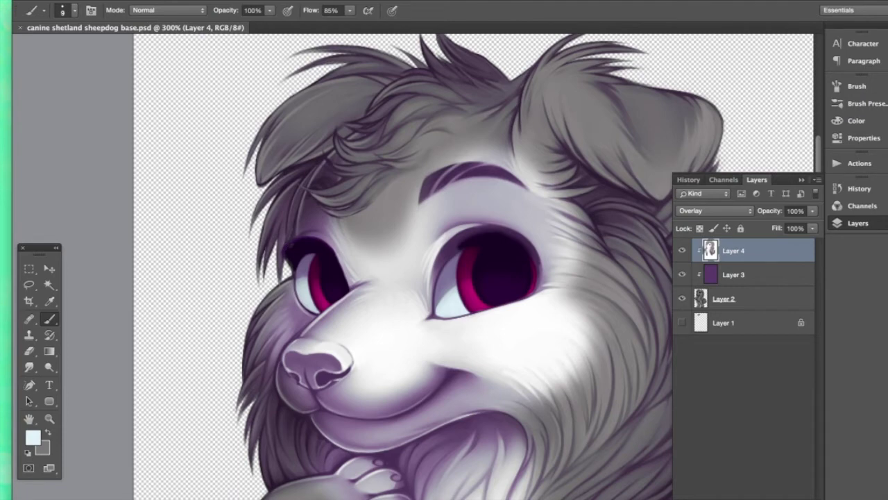
left_click(681, 251)
left_click(683, 276)
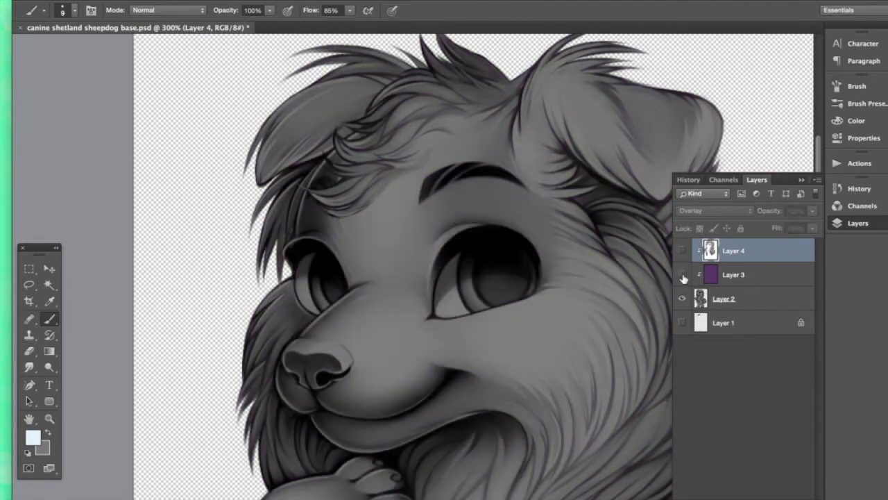
- Duplicate the greyscale Layer 2 and merge the copy with the original into one layer
left_click_drag(709, 298, 702, 494)
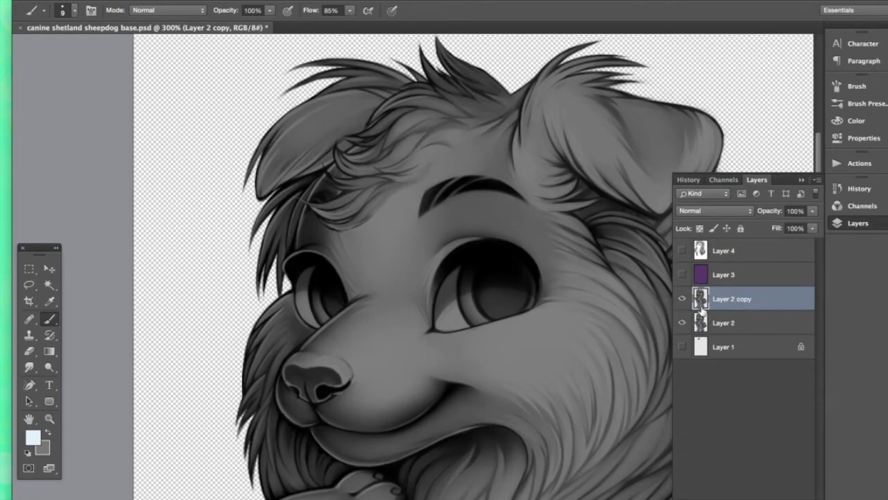
left_click(717, 323, "shift")
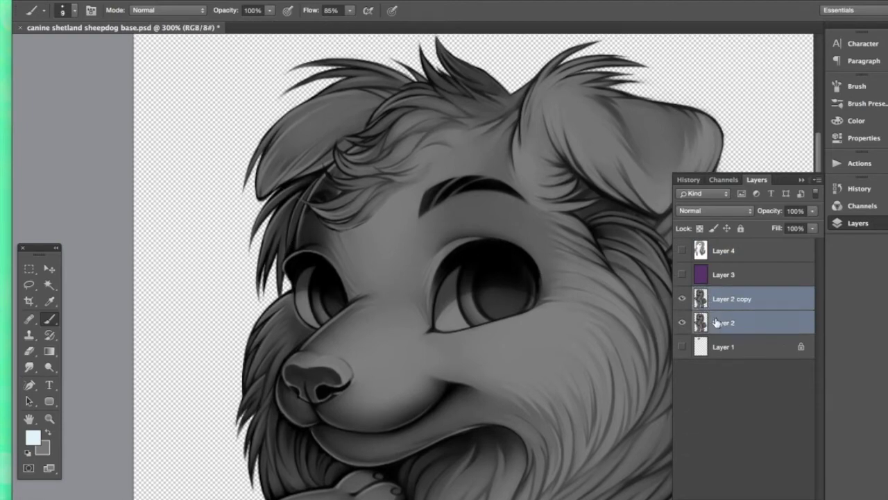
key("ctrl+e")
scroll(499, 328, "down", 5)
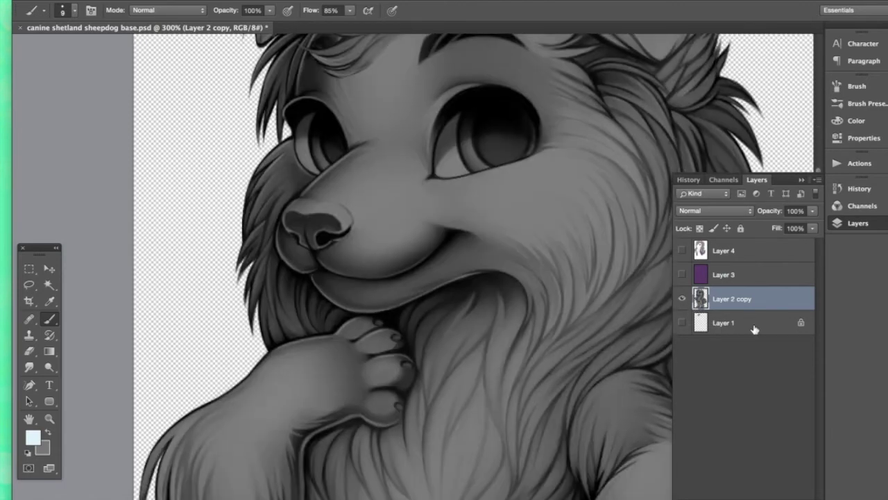
- Add a new layer directly above Layer 1 and fill it with white using the Paint Bucket and default colours
left_click(756, 329)
left_click(783, 490)
left_click(28, 451)
left_click(47, 433)
left_click_drag(49, 352, 82, 357)
left_click(119, 1)
left_click(187, 165)
left_click(533, 127)
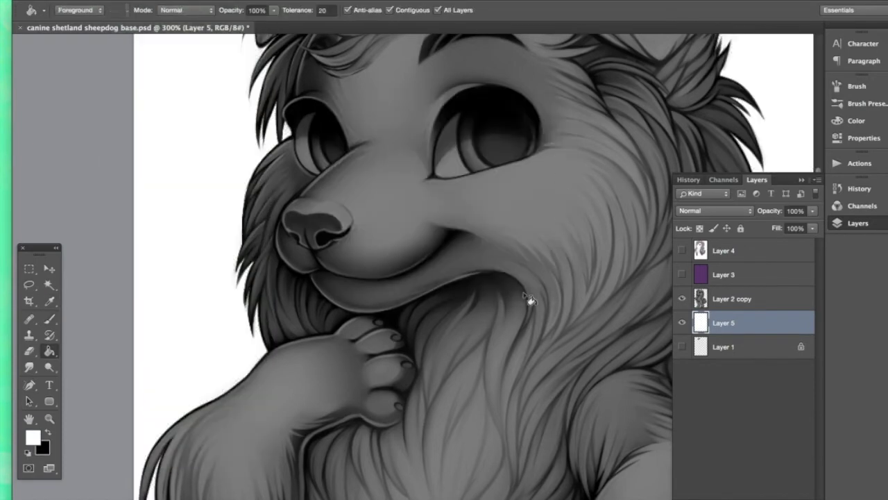
- Erase the faint stray marks around the far ear and head tufts on Layer 2 copy with the 20 px eraser
scroll(530, 300, "up", 5)
left_click(50, 418)
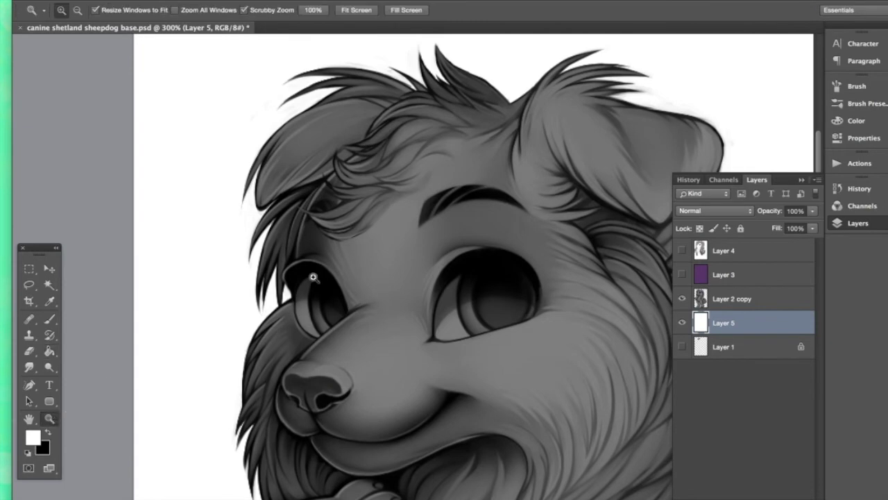
left_click(313, 277)
left_click(421, 313)
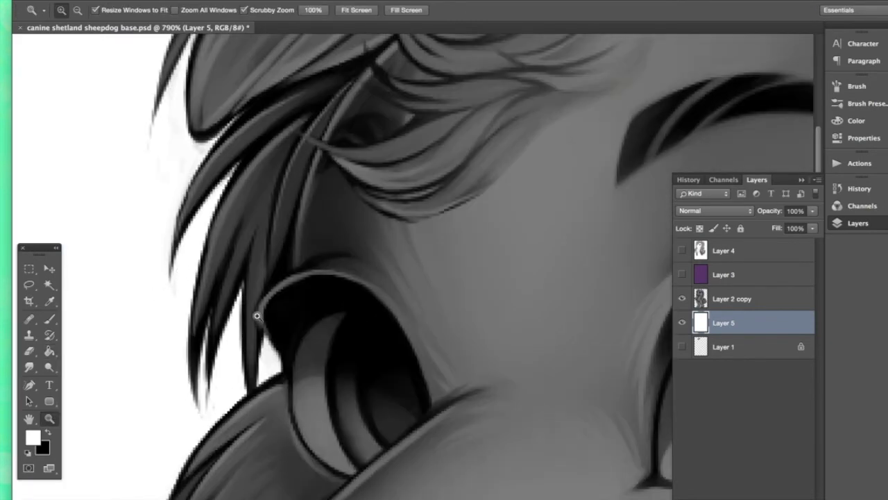
scroll(260, 323, "up", 10)
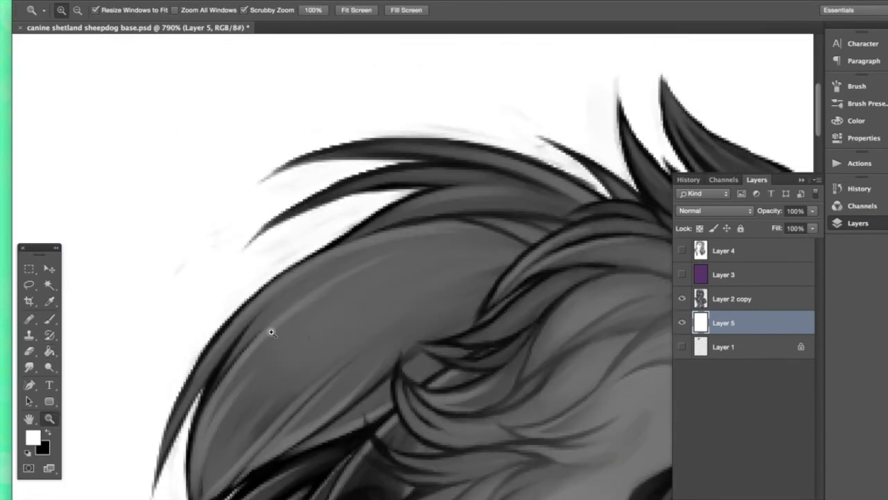
left_click(712, 300)
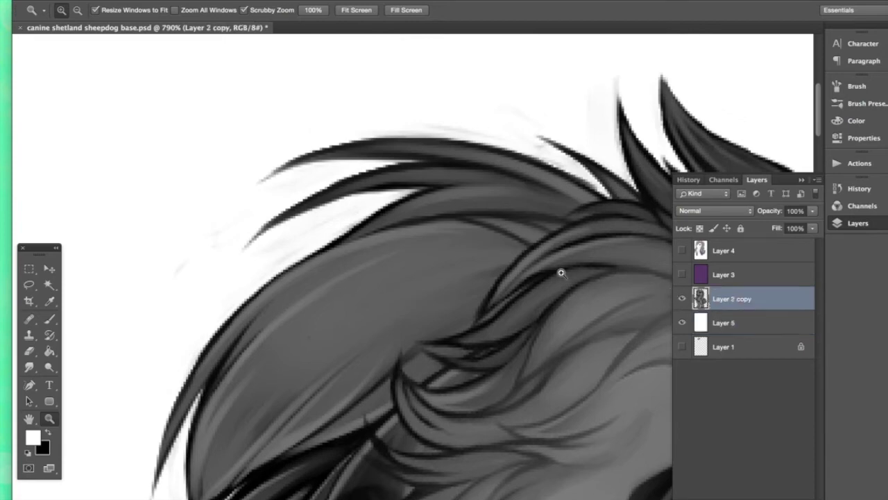
key("e")
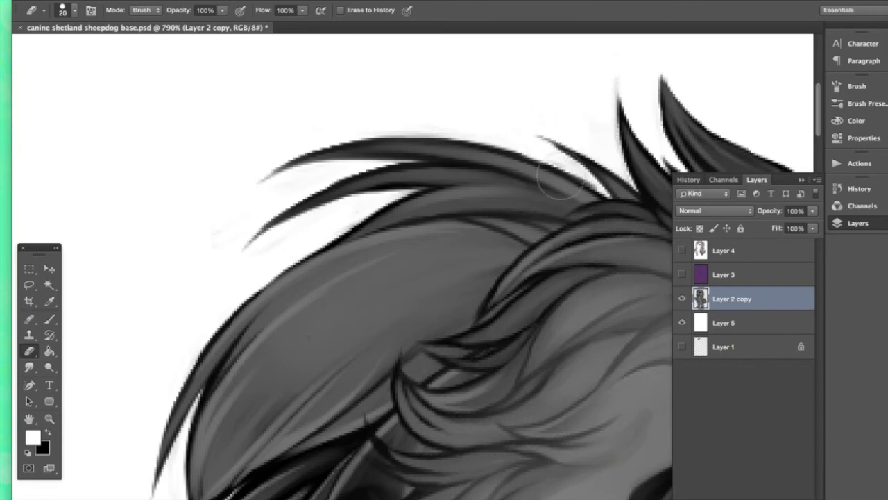
- Erase the stray marks beside the hair strands hanging below the far ear on Layer 2 copy
scroll(543, 184, "down", 5)
scroll(543, 184, "down", 5)
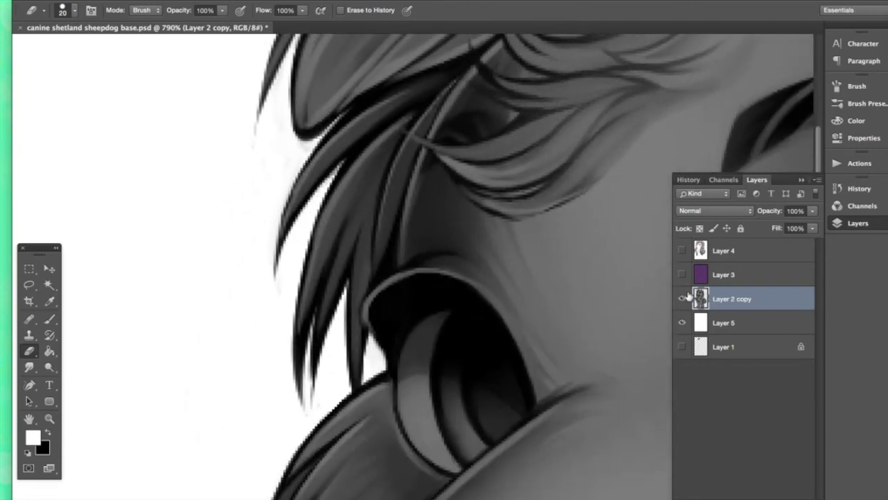
scroll(702, 294, "down", 2)
key("super+minus")
key("super+minus")
key("super+minus")
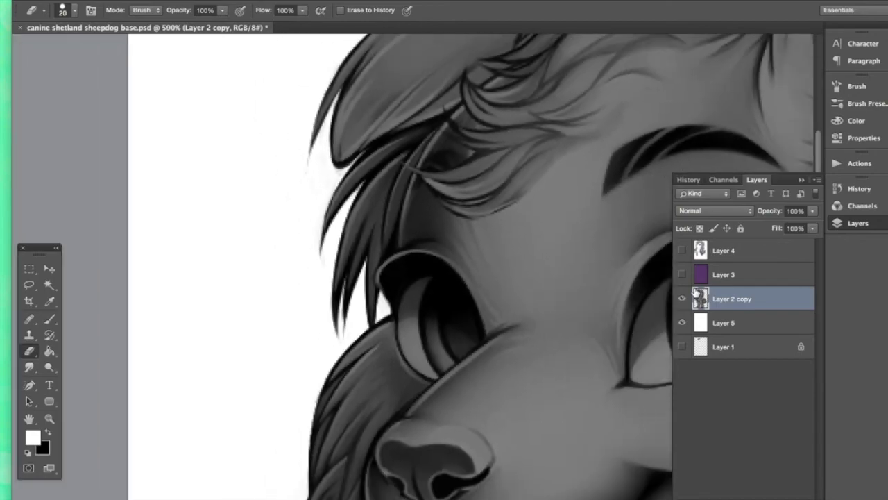
- Hide the white Layer 5 and inspect the fur edges around the head and back against transparency
left_click(682, 322)
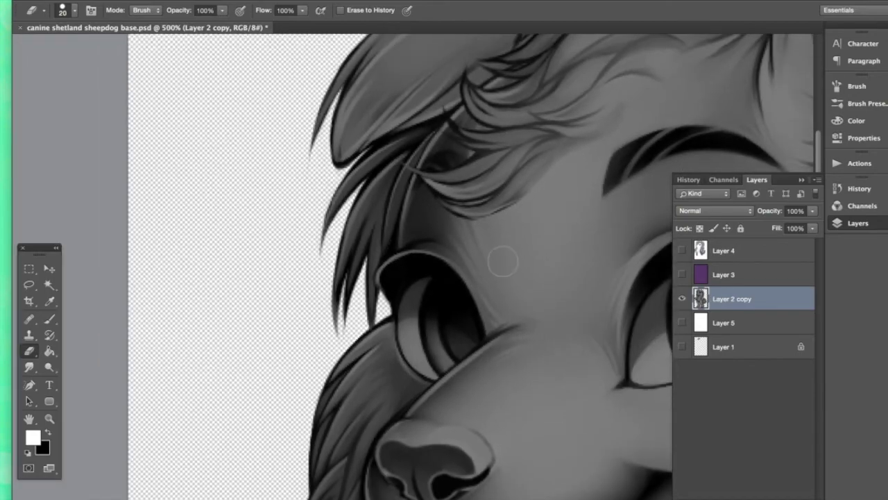
scroll(504, 204, "up", 10)
scroll(503, 262, "right", 2)
scroll(502, 261, "down", 20)
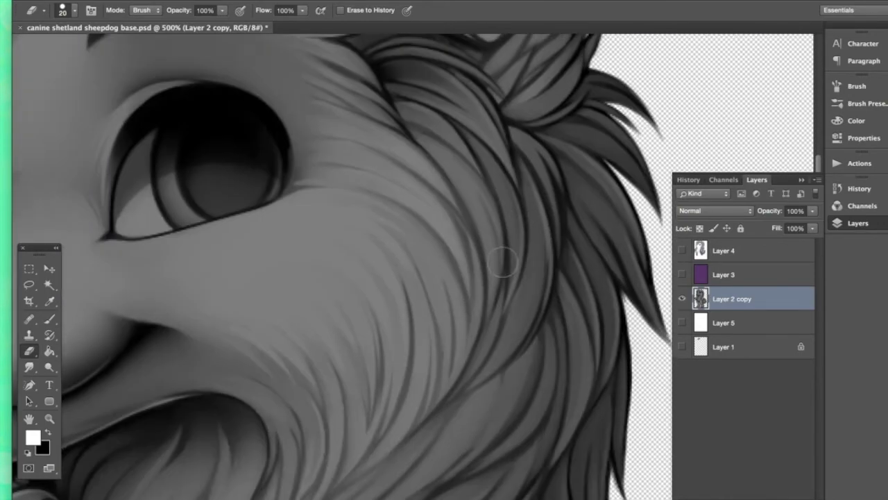
scroll(532, 268, "down", 5)
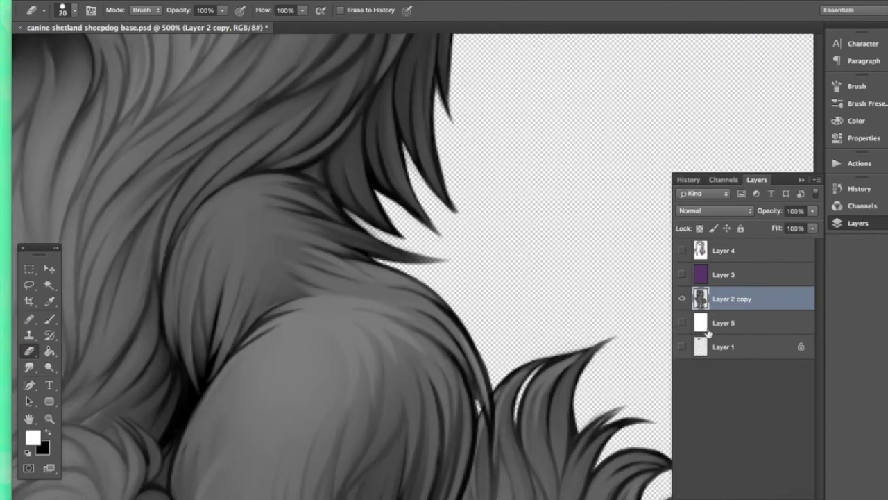
- Show the white Layer 5 again and check the fur edges along the back and tail for stray marks
left_click(682, 322)
scroll(606, 327, "down", 5)
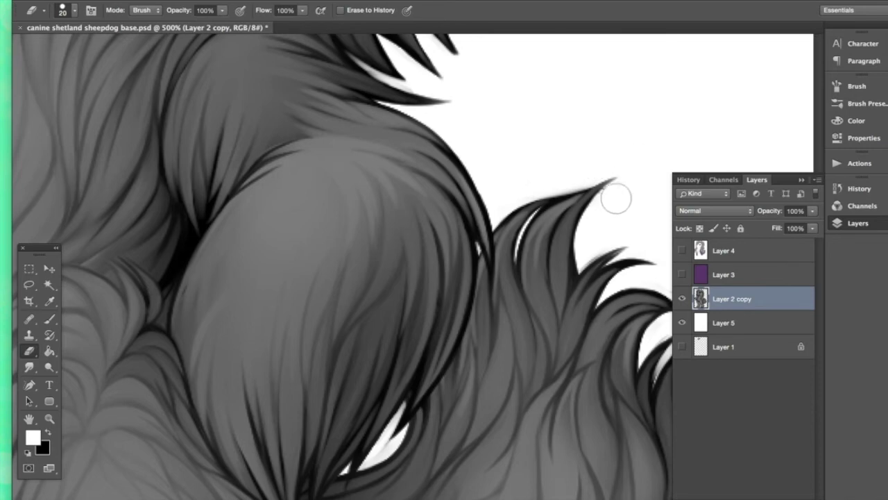
scroll(617, 209, "right", 6)
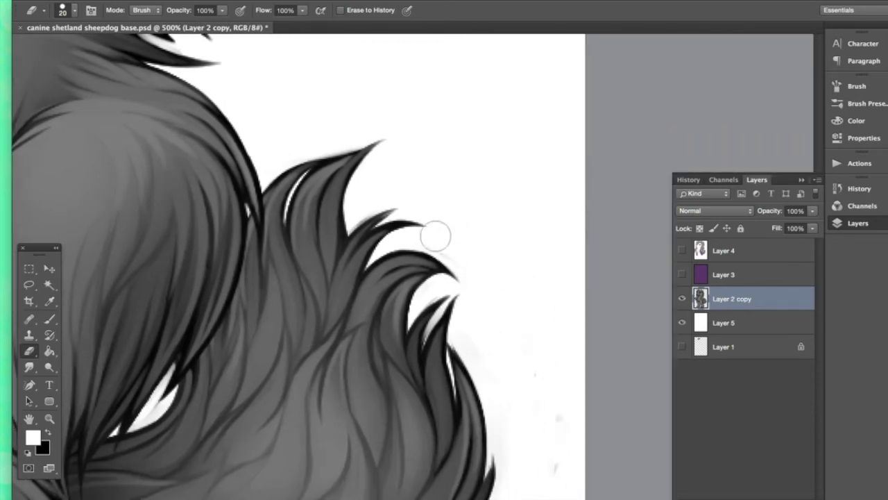
scroll(476, 303, "down", 5)
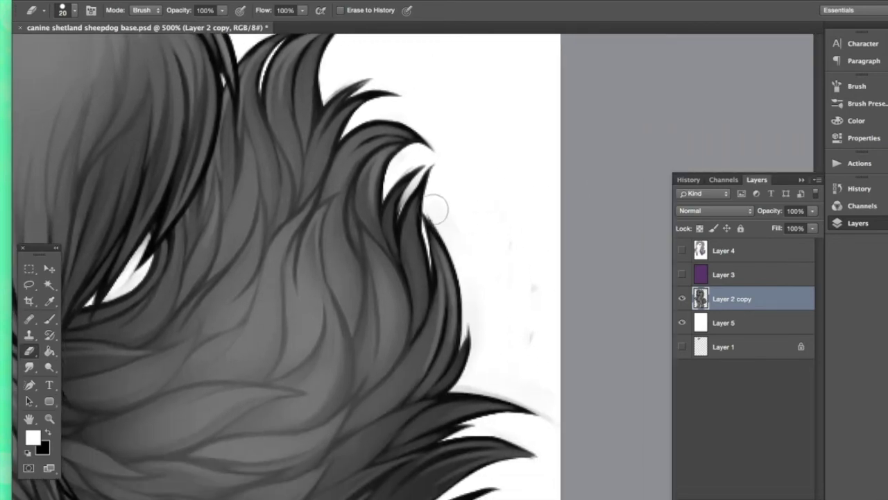
scroll(480, 250, "down", 8)
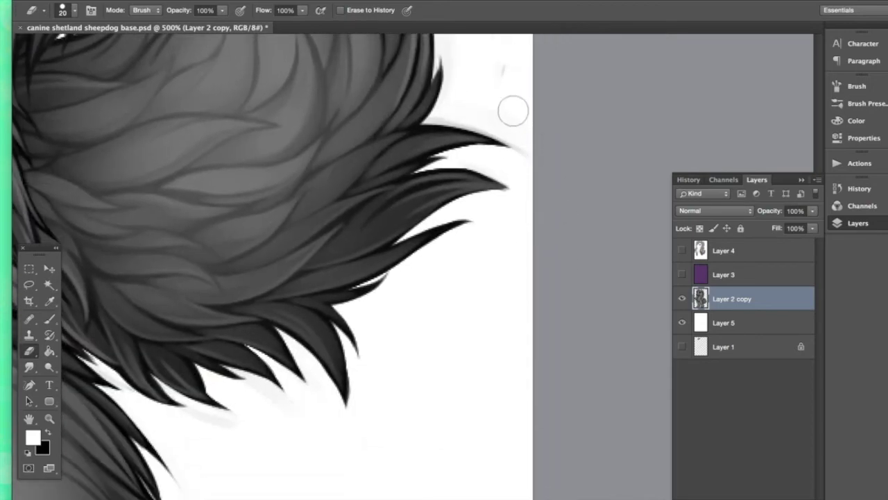
scroll(479, 296, "down", 1)
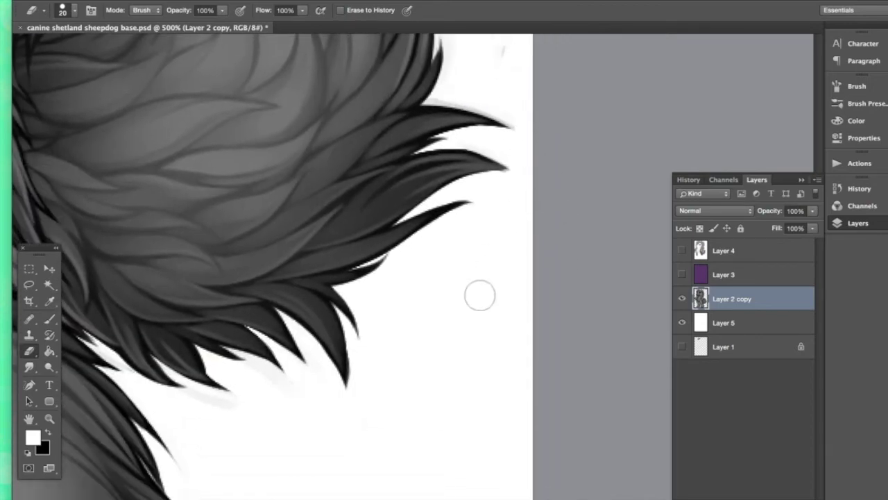
scroll(479, 295, "down", 4)
scroll(417, 278, "left", 3)
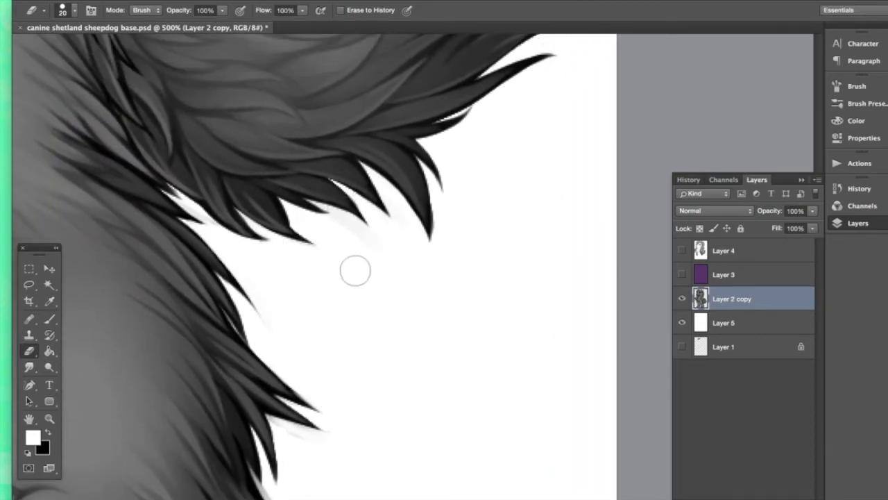
- Examine the fur edges around the legs, between them and under the paws for remaining stray marks
scroll(393, 255, "down", 6)
scroll(385, 264, "left", 3)
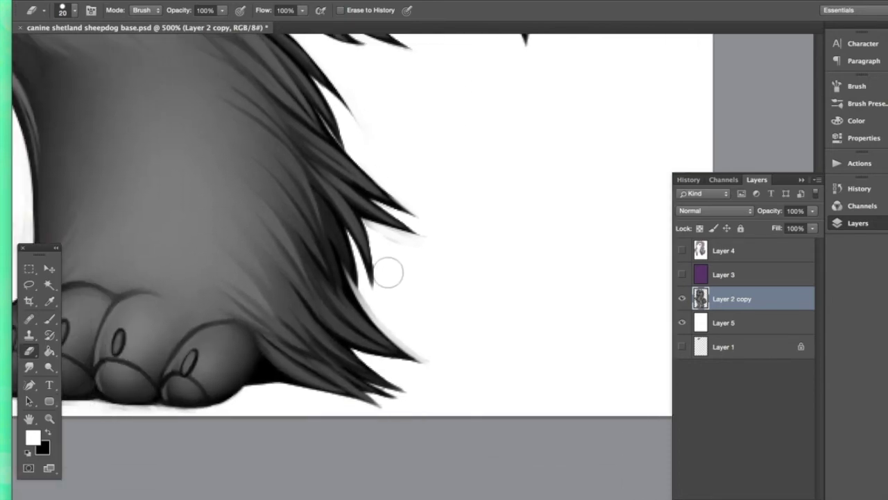
scroll(423, 349, "left", 10)
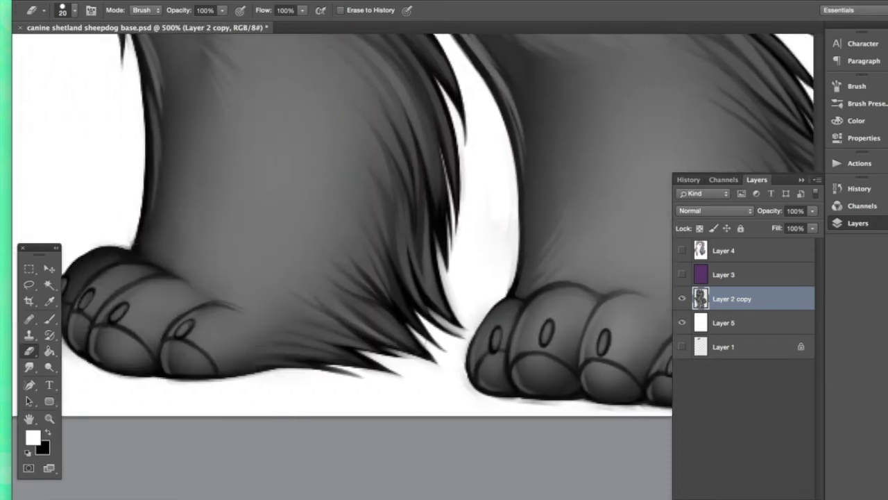
scroll(410, 347, "left", 3)
scroll(427, 354, "right", 6)
scroll(426, 354, "down", 1)
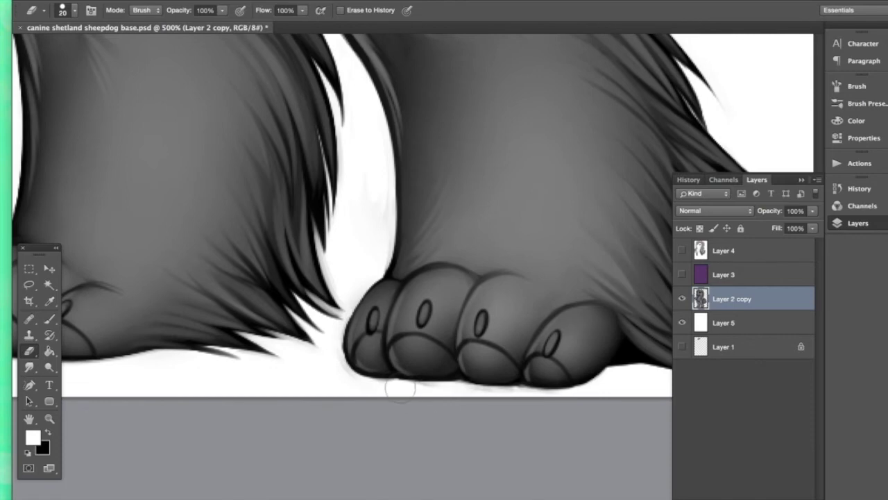
scroll(430, 388, "left", 8)
scroll(434, 394, "right", 8)
scroll(433, 394, "up", 2)
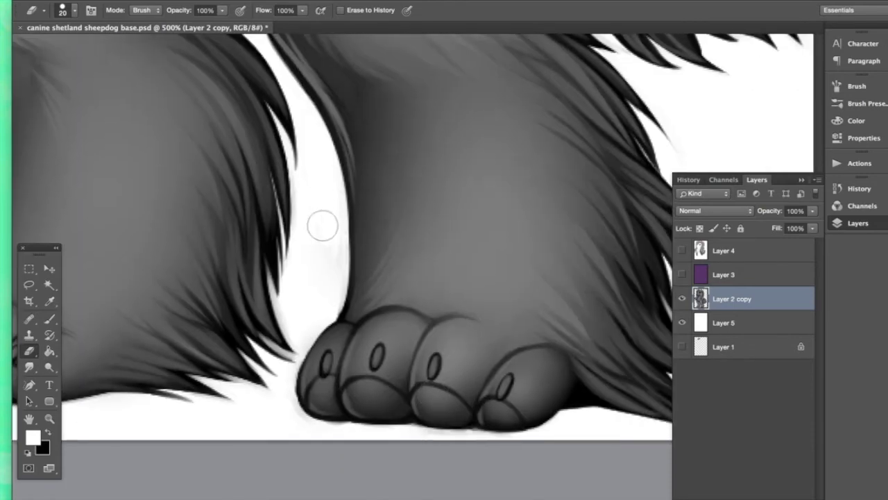
scroll(323, 208, "up", 10)
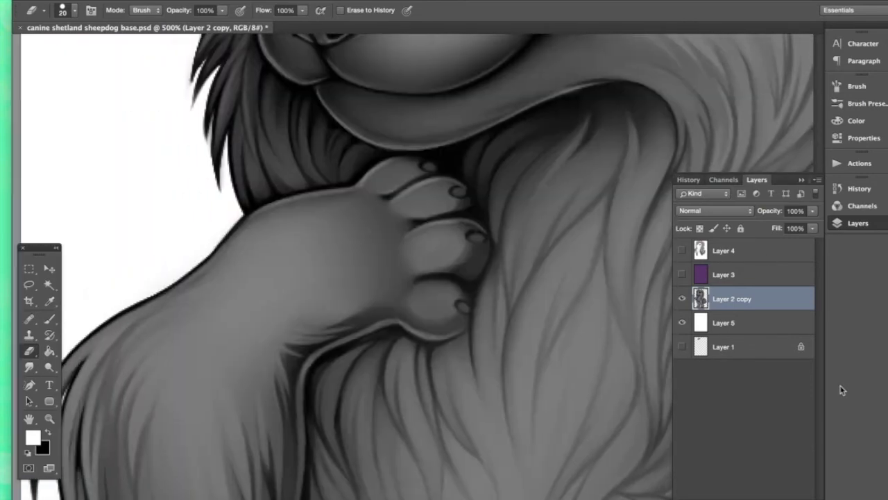
- Show Layer 3 and Layer 4 and make both clipping masks over Layer 2 copy
left_click(683, 277)
left_click(722, 274)
right_click(730, 276)
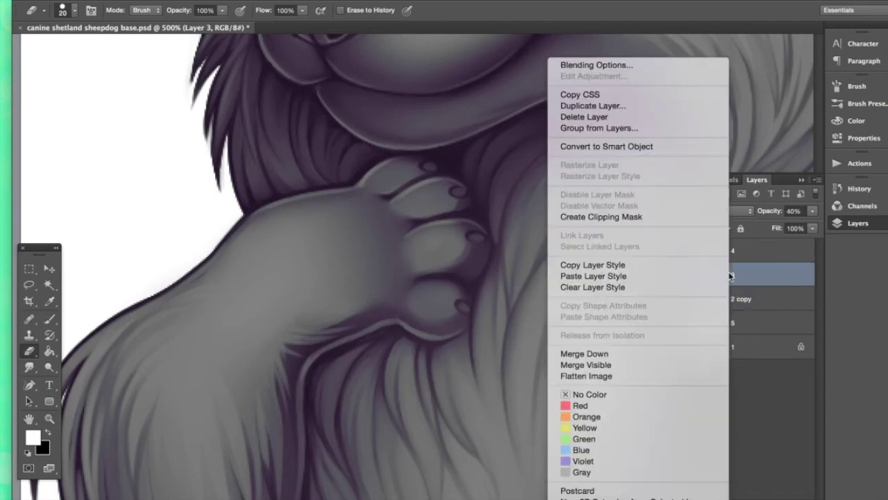
left_click(583, 216)
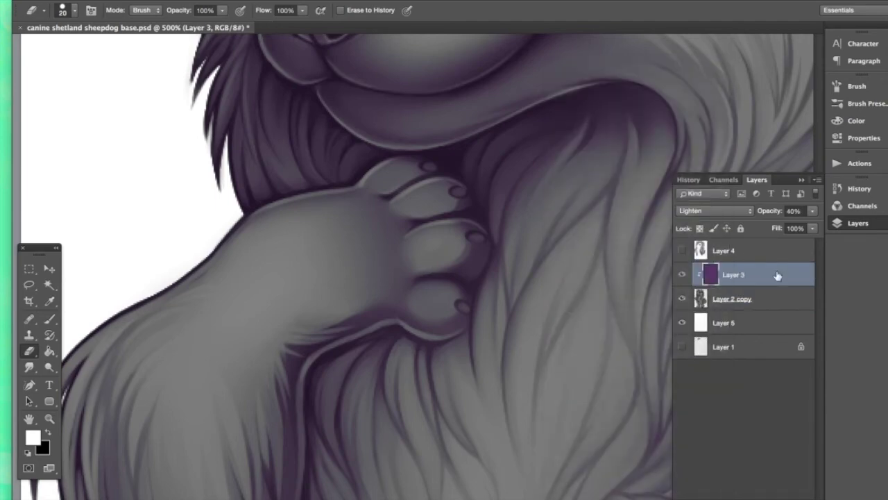
left_click(683, 251)
left_click(722, 250)
right_click(724, 252)
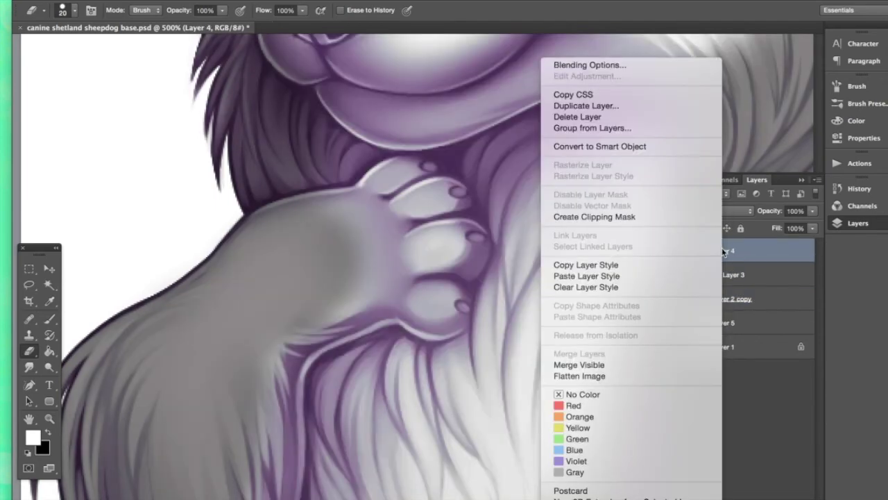
left_click(594, 216)
- Sample a dark purple and darken the near eye's inner and upper rim on Layer 4 with the 9 px brush
scroll(563, 336, "up", 10)
scroll(563, 357, "up", 4)
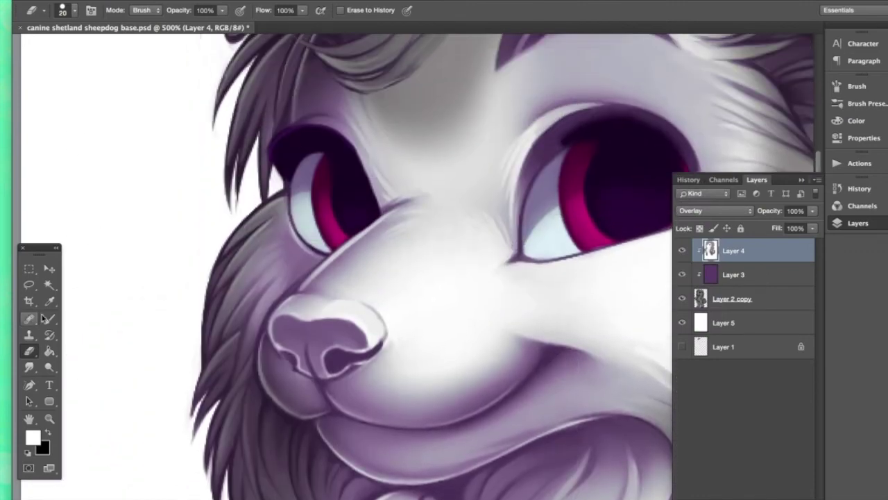
key("b")
scroll(486, 158, "right", 3)
left_click(558, 165, "alt")
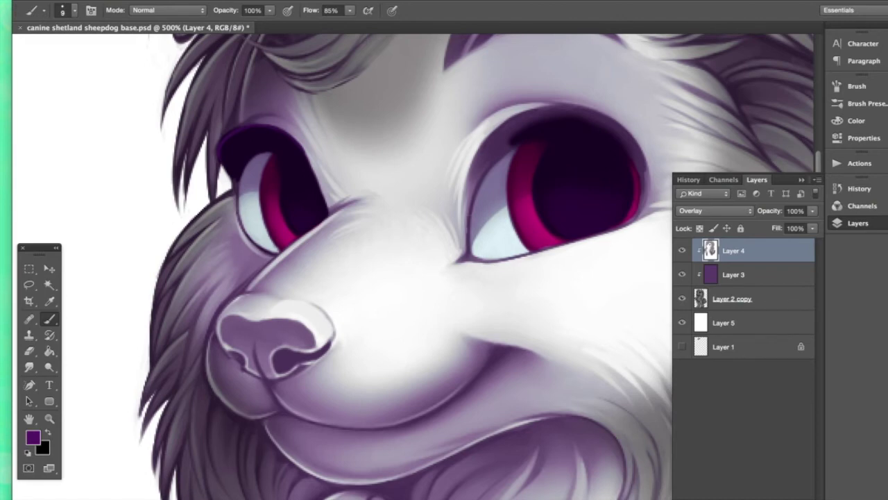
mouse_move(462, 255)
left_mouse_down()
mouse_move(472, 199)
mouse_move(515, 134)
left_mouse_up()
left_click_drag(488, 178, 520, 144)
mouse_move(470, 208)
left_mouse_down()
mouse_move(510, 127)
mouse_move(488, 167)
mouse_move(548, 126)
mouse_move(522, 136)
mouse_move(567, 120)
mouse_move(537, 121)
mouse_move(594, 127)
left_mouse_up()
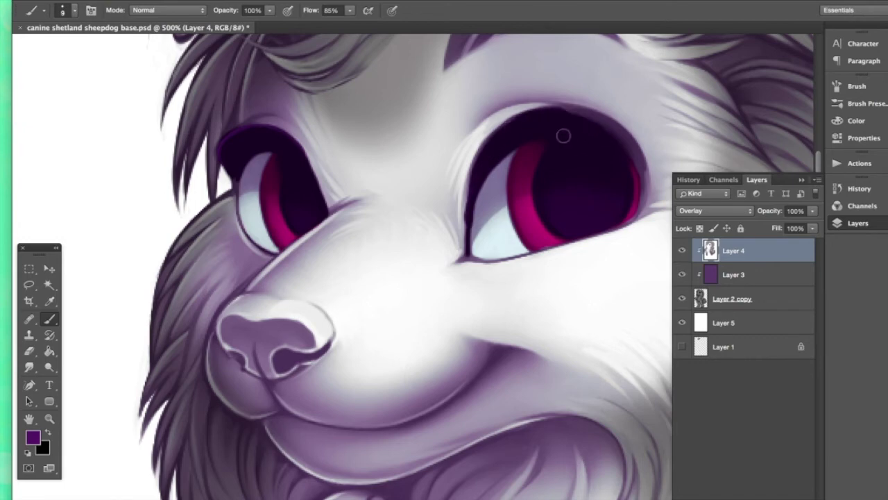
mouse_move(545, 111)
left_mouse_down()
mouse_move(590, 127)
mouse_move(581, 117)
mouse_move(604, 154)
mouse_move(533, 118)
mouse_move(603, 129)
mouse_move(572, 114)
mouse_move(628, 152)
mouse_move(553, 114)
mouse_move(619, 134)
mouse_move(639, 161)
mouse_move(642, 195)
mouse_move(632, 217)
mouse_move(639, 202)
mouse_move(630, 159)
left_mouse_up()
key("super+z")
key("super+z")
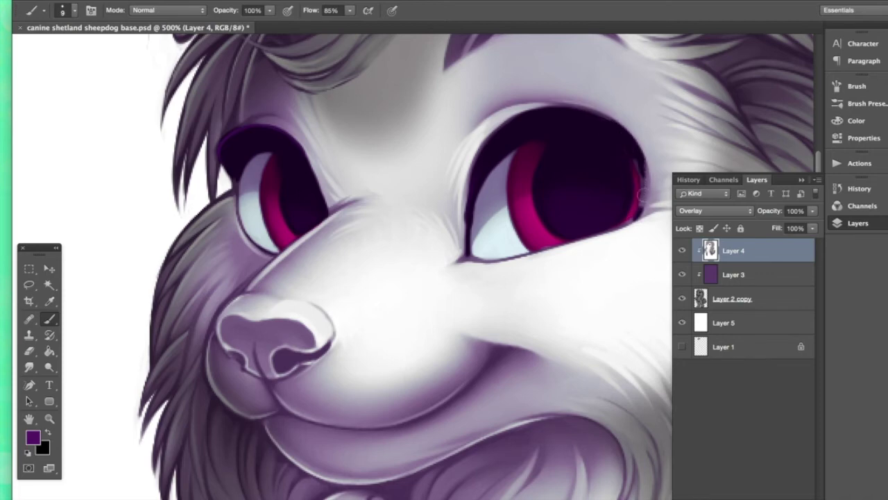
- Darken the near eye's outer rim and lower lid line with the same purple, undoing unsatisfactory strokes
left_click_drag(638, 206, 633, 153)
left_click_drag(644, 184, 639, 155)
key("super+z")
mouse_move(643, 205)
left_mouse_down()
mouse_move(637, 153)
mouse_move(641, 203)
left_mouse_up()
left_click_drag(609, 228, 636, 212)
left_click_drag(490, 262, 589, 226)
key("super+z")
left_click_drag(489, 261, 606, 237)
key("super+z")
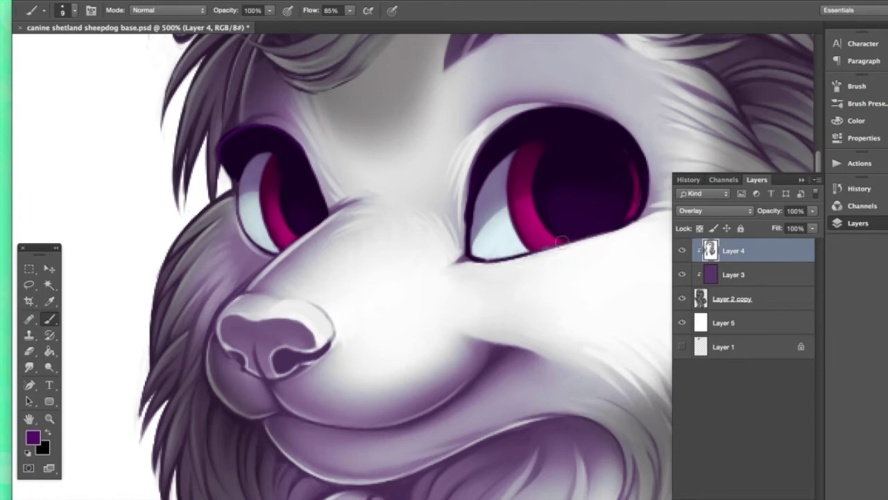
- Sample colours around the near eye and set the foreground colour to violet #8006b9 for shading the tops of the irises
left_click(459, 199, "alt")
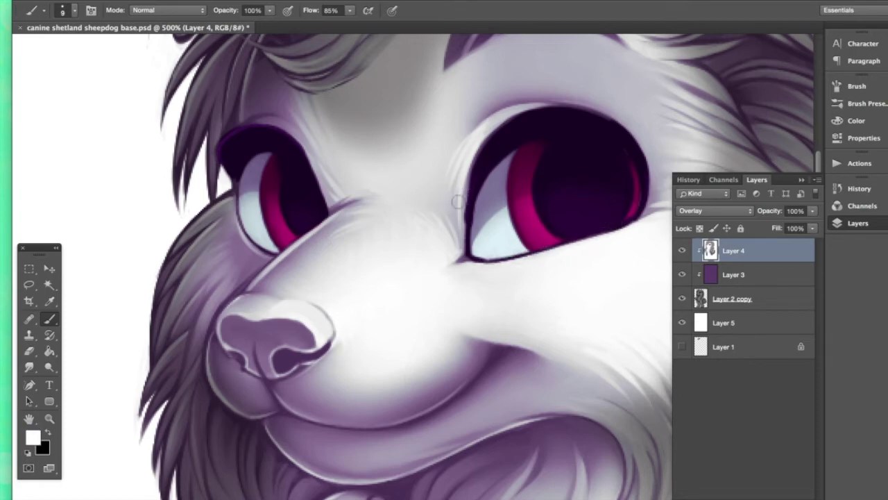
left_click(477, 218, "alt")
left_click(476, 186, "alt")
scroll(488, 254, "up", 2)
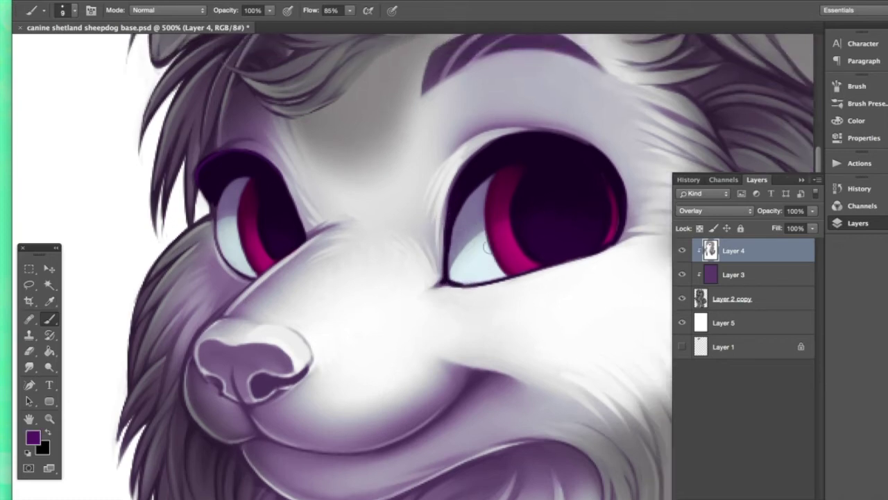
left_click(501, 207, "alt")
left_click(32, 435)
left_click(597, 85)
left_click_drag(575, 81, 562, 96)
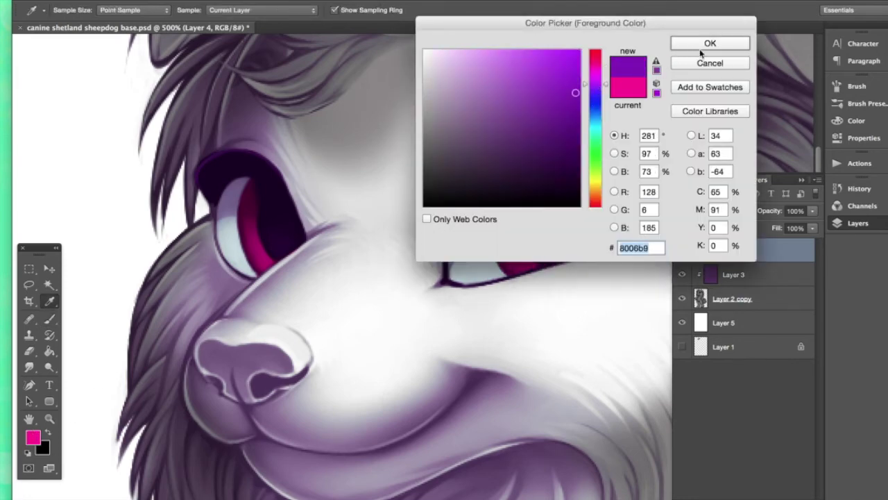
left_click(703, 44)
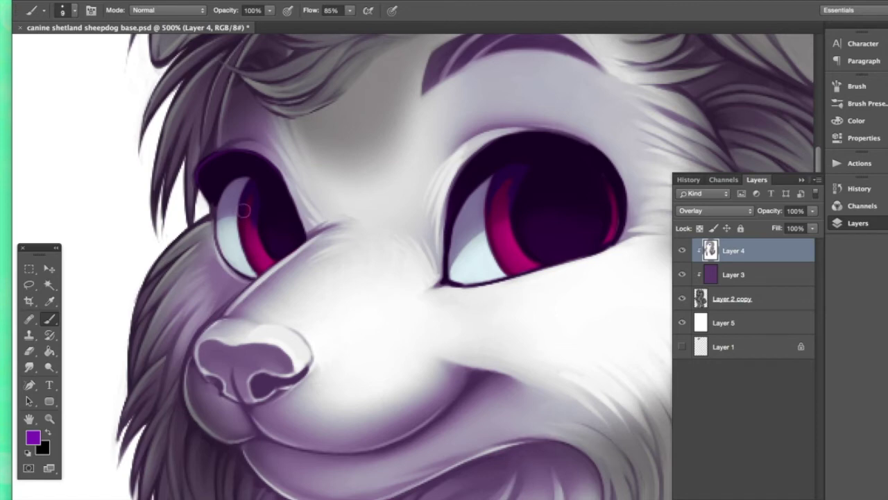
- Blend the violet into the pink of both irises with sampled colours, using the hard round brush at 58% opacity
left_click(65, 13)
left_click(57, 104)
left_click(242, 216)
left_click(264, 246, "alt")
left_click_drag(270, 10, 247, 26)
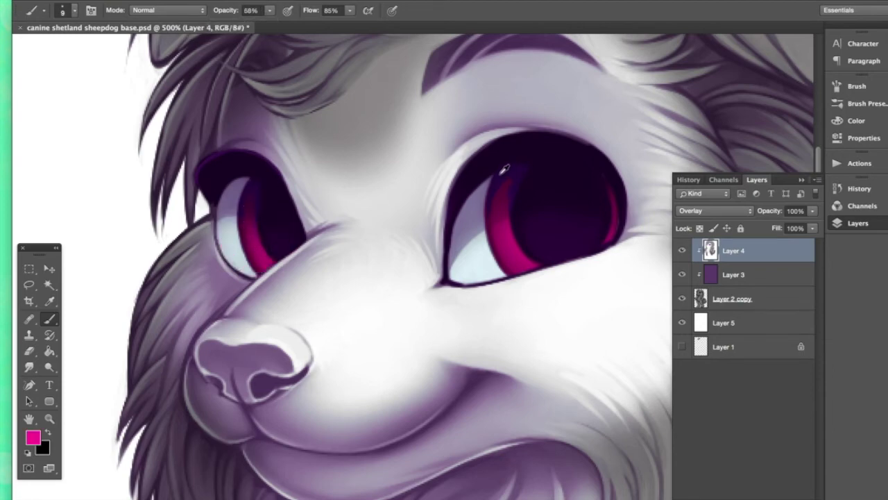
left_click(247, 185, "alt")
left_click(258, 183, "alt")
left_click(252, 199, "alt")
left_click(508, 211, "alt")
left_click(533, 173, "alt")
left_click(500, 205, "alt")
- Choose a light pink foreground colour and paint soft highlights along the lower irises of both eyes, sampling nearby colours for touch-ups
left_click(33, 437)
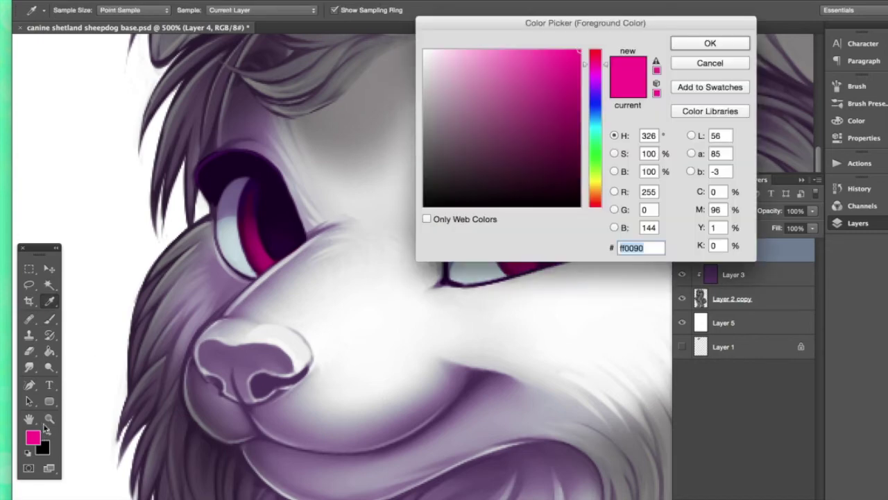
left_click(595, 76)
left_click_drag(547, 64, 507, 50)
left_click(729, 43)
left_click_drag(498, 221, 515, 260)
key("super+z")
left_click_drag(502, 228, 521, 261)
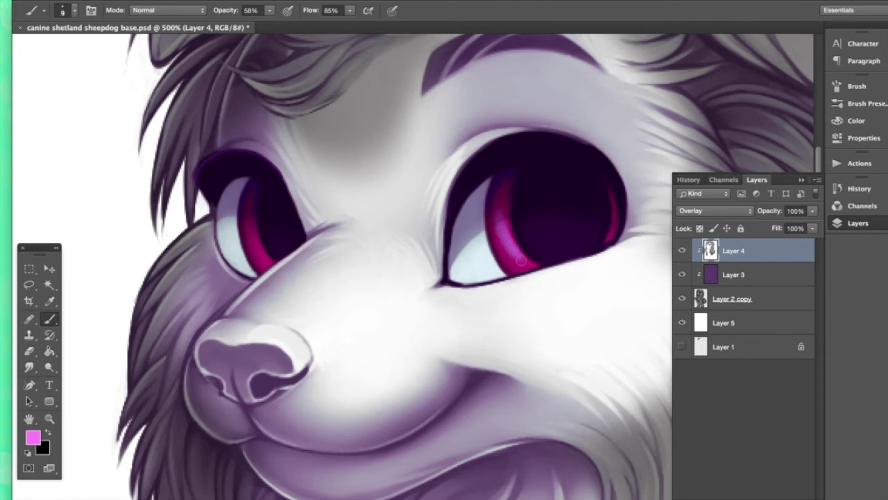
mouse_move(249, 235)
left_mouse_down()
mouse_move(250, 208)
mouse_move(265, 261)
left_mouse_up()
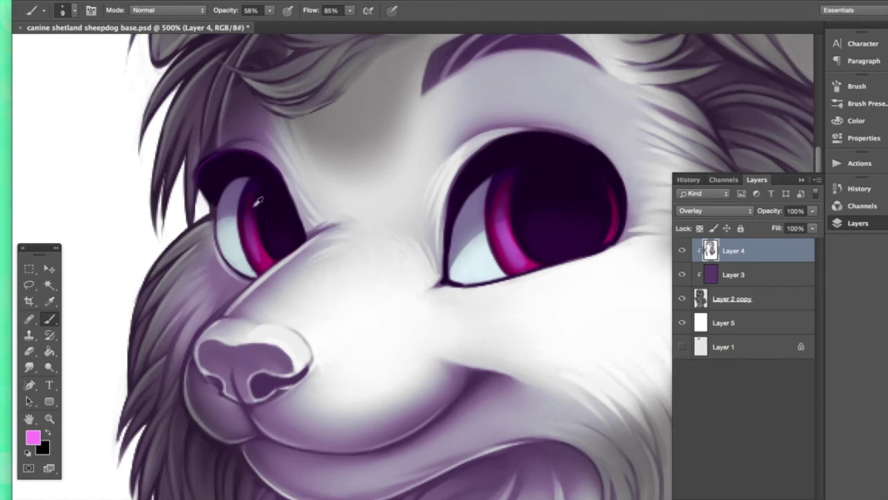
left_click(503, 190, "alt")
left_click(514, 194, "alt")
- Add a new layer above Layer 4 and ready the Brush tool with white as the foreground colour
double_click(49, 420)
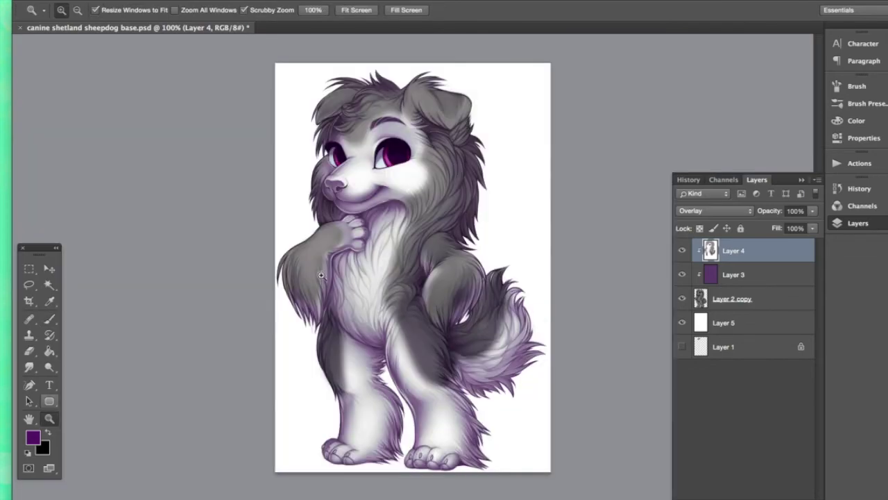
left_click_drag(375, 149, 414, 213)
scroll(410, 215, "up", 4)
scroll(394, 221, "right", 2)
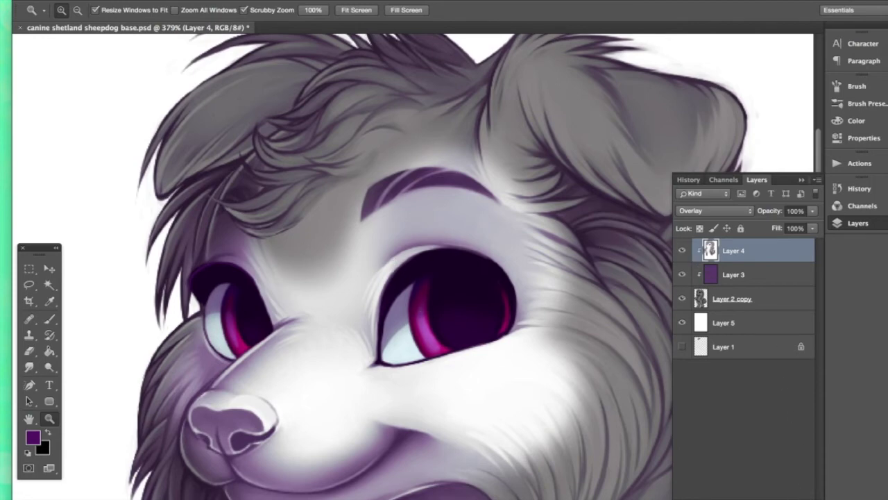
left_click(796, 497)
left_click(29, 453)
left_click(48, 432)
left_click(49, 320)
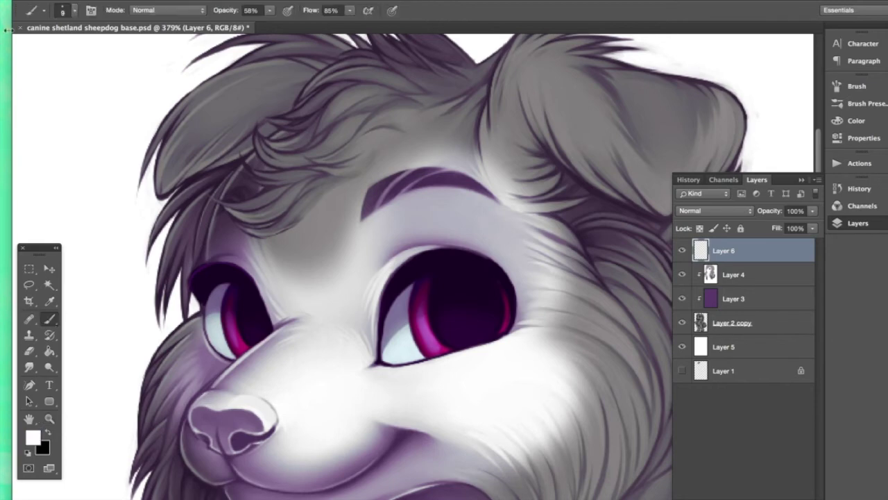
- Set the hard round brush to 23 px and its opacity to 100%
left_click(72, 10)
left_click(137, 128)
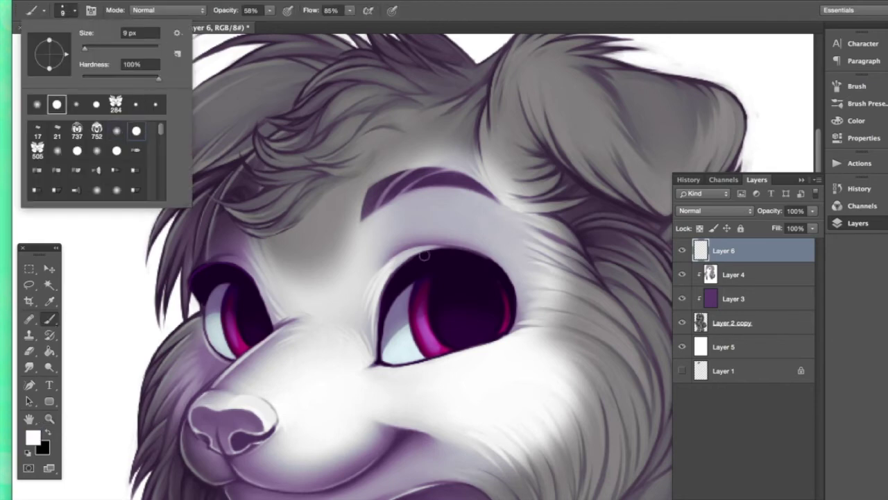
left_click(96, 50)
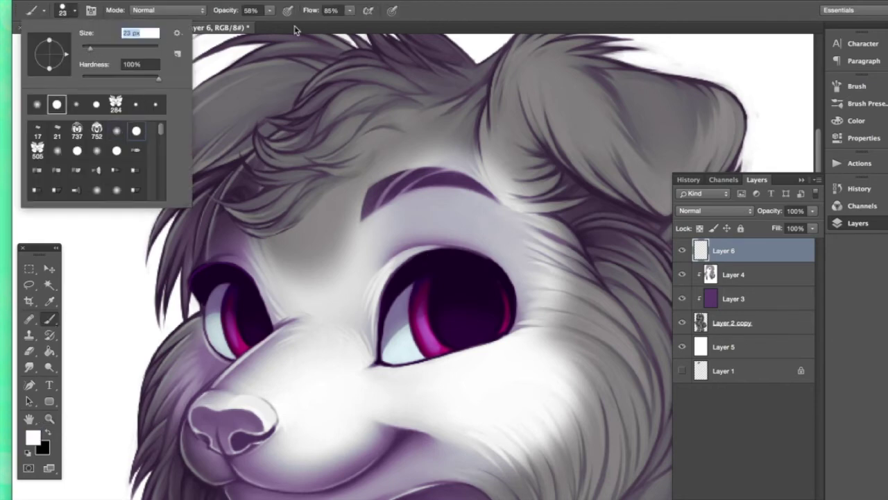
left_click(270, 11)
left_click_drag(270, 22, 381, 30)
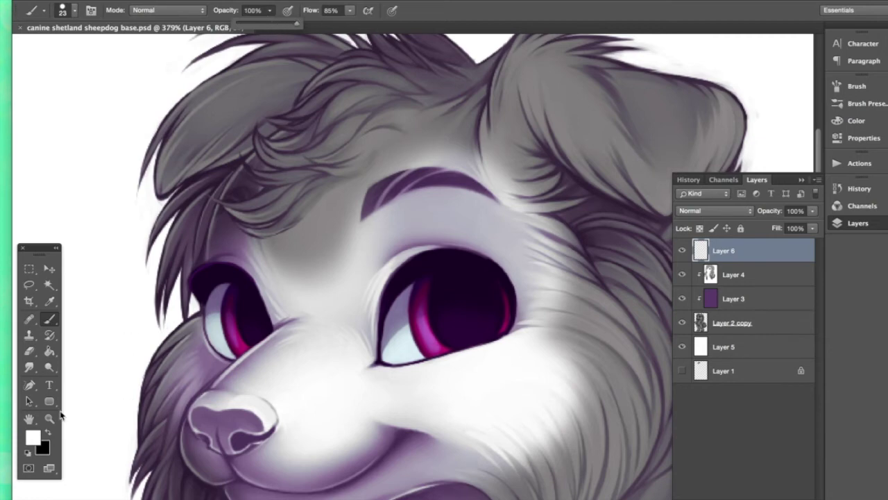
- Paint a curved white highlight across the lower part of the near eye on Layer 6
left_click(50, 417)
left_click(356, 309)
left_click(48, 318)
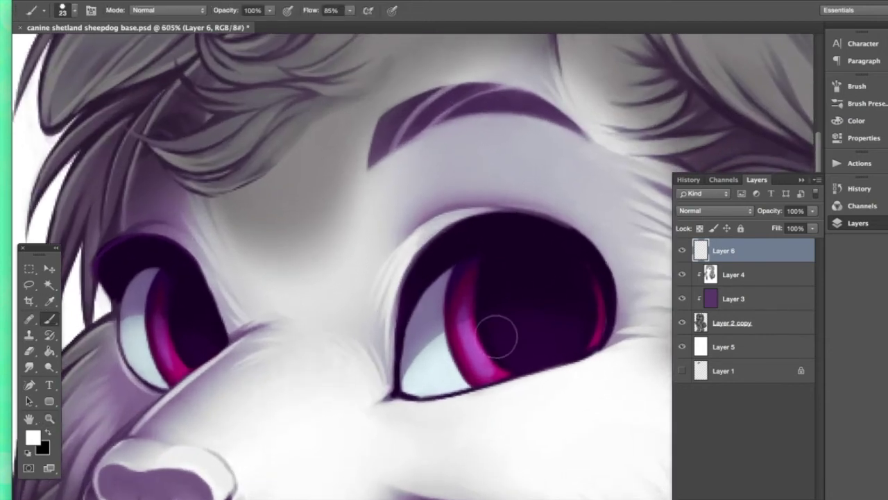
mouse_move(418, 375)
left_mouse_down()
mouse_move(525, 324)
mouse_move(561, 342)
left_mouse_up()
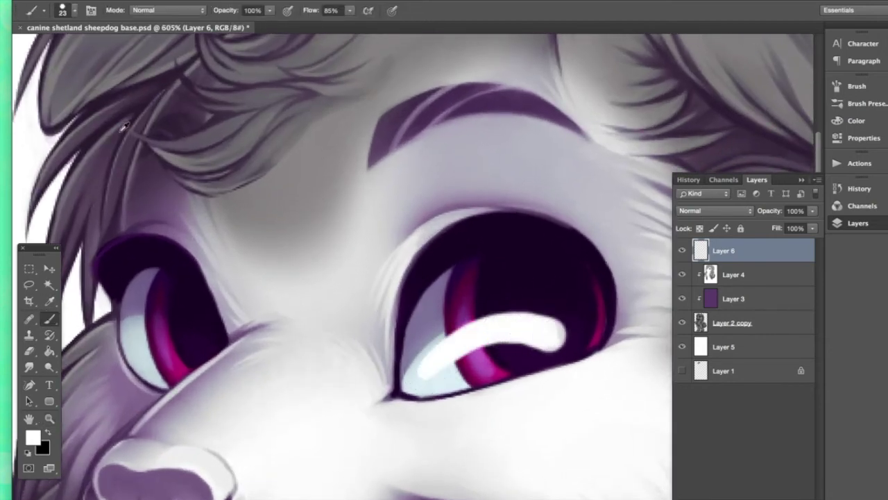
- Set the hard round brush to 14 px and fill the lower halves of both eyes with solid white on Layer 6
left_click(75, 14)
left_click_drag(90, 49, 86, 49)
key("Return")
mouse_move(417, 379)
left_mouse_down()
mouse_move(467, 338)
mouse_move(496, 327)
mouse_move(583, 326)
mouse_move(524, 342)
left_mouse_up()
mouse_move(458, 336)
left_mouse_down()
mouse_move(506, 330)
mouse_move(445, 349)
mouse_move(549, 332)
mouse_move(499, 327)
mouse_move(583, 334)
mouse_move(424, 381)
mouse_move(528, 342)
mouse_move(498, 347)
mouse_move(414, 381)
mouse_move(561, 342)
mouse_move(455, 375)
mouse_move(549, 351)
mouse_move(460, 375)
mouse_move(567, 334)
mouse_move(509, 304)
mouse_move(450, 329)
mouse_move(469, 336)
mouse_move(439, 349)
mouse_move(552, 326)
mouse_move(462, 334)
left_mouse_up()
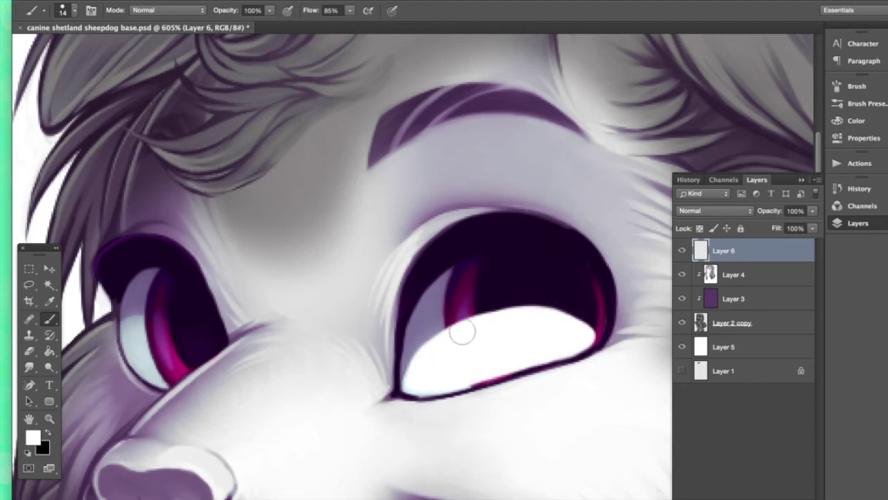
mouse_move(123, 328)
left_mouse_down()
mouse_move(186, 342)
mouse_move(198, 357)
mouse_move(129, 337)
mouse_move(149, 375)
mouse_move(168, 361)
mouse_move(185, 363)
mouse_move(132, 334)
left_mouse_up()
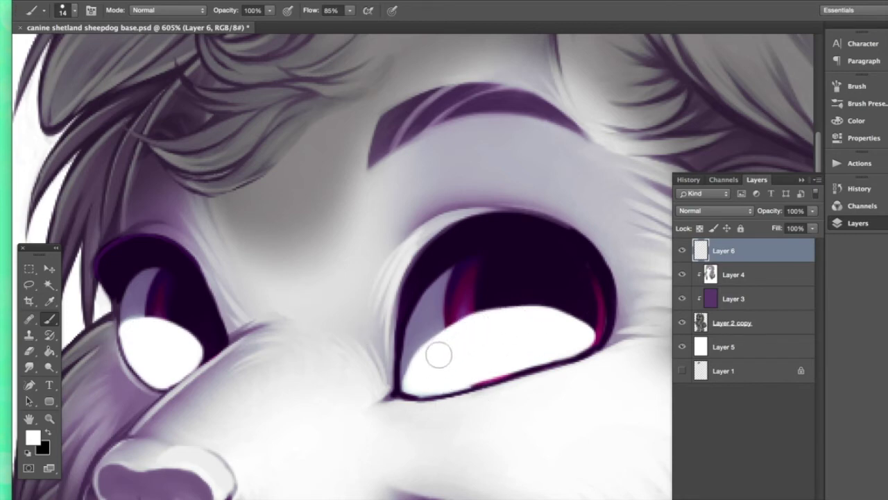
- Fade the lower part of the white shapes in both eyes with a soft 62 px Eraser
left_click(30, 352)
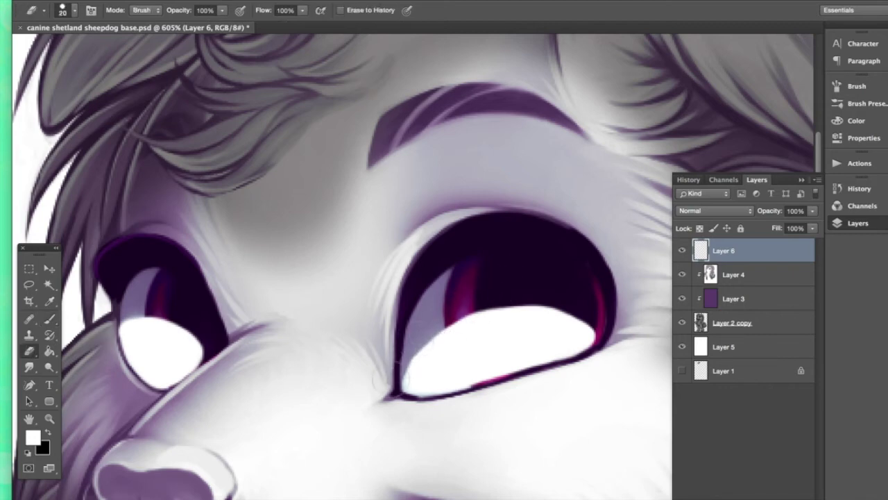
left_click(73, 11)
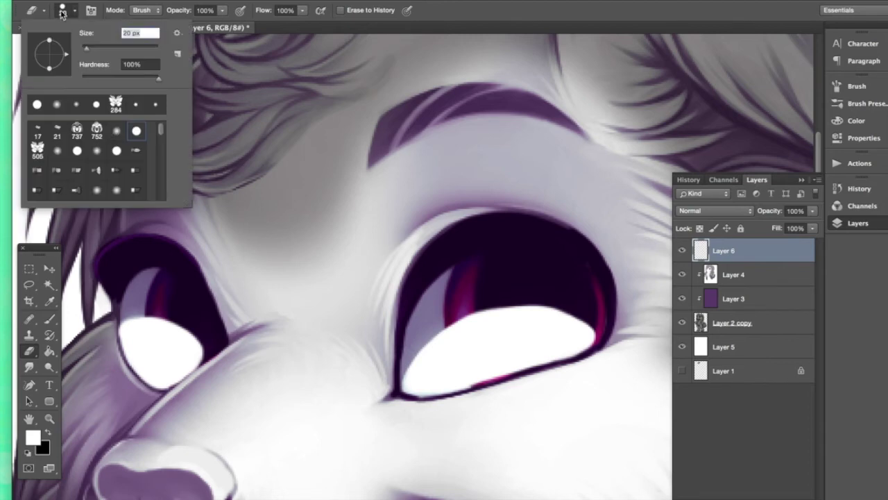
left_click_drag(88, 48, 105, 48)
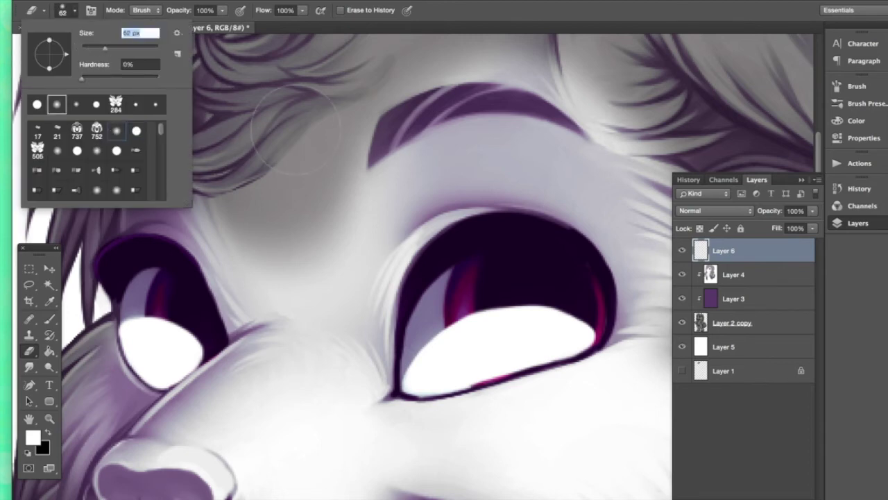
mouse_move(437, 412)
left_mouse_down()
mouse_move(604, 381)
mouse_move(476, 416)
left_mouse_up()
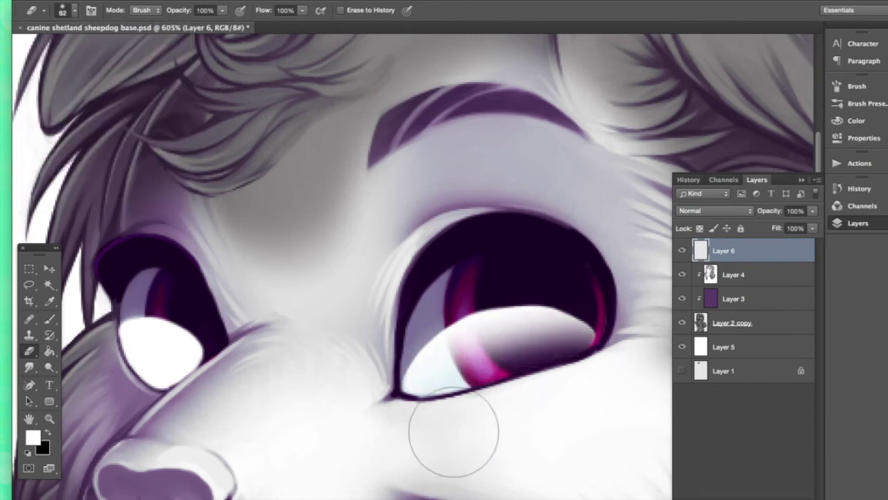
left_click_drag(146, 360, 177, 368)
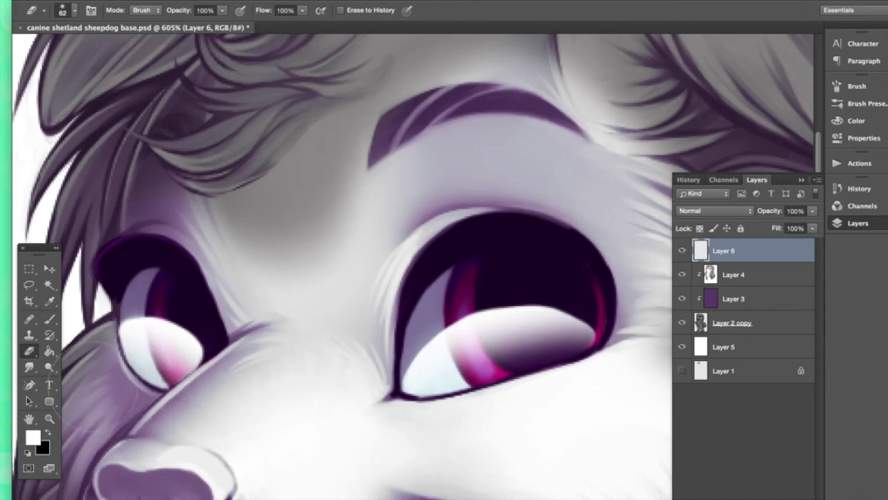
- Switch the Eraser to a hard round tip with a size of 14 px
left_click(49, 318)
left_click(30, 351)
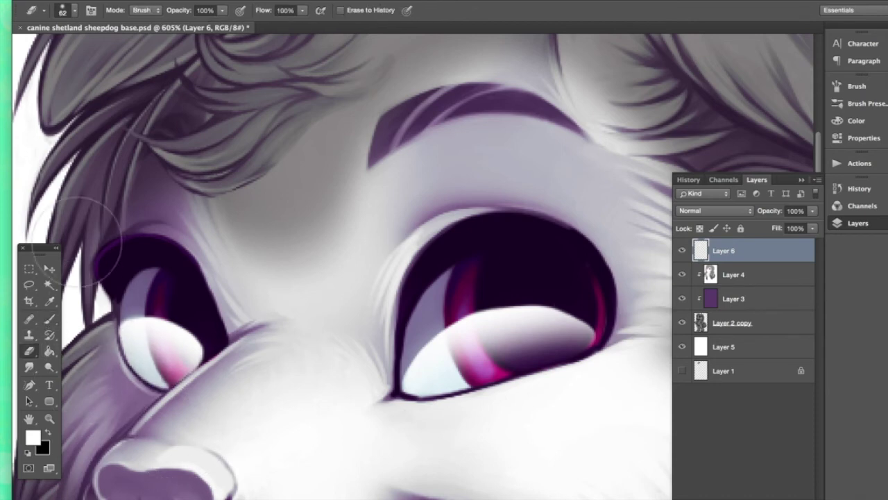
left_click(67, 10)
left_click(137, 132)
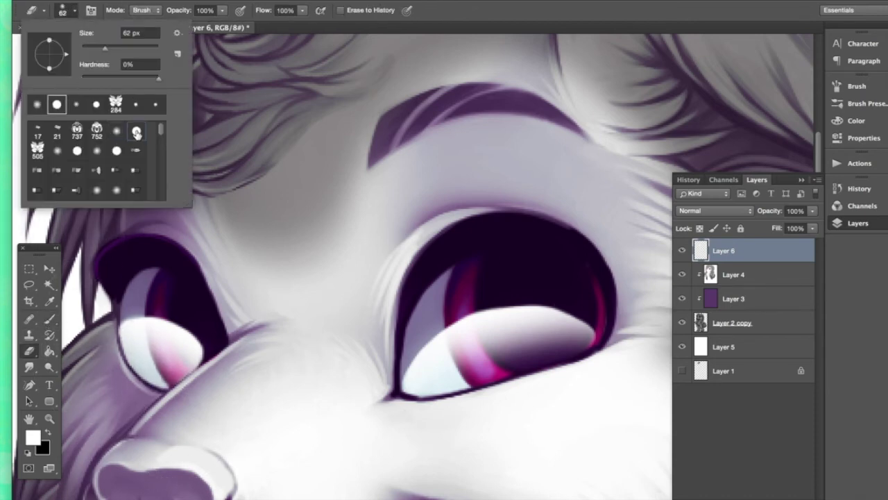
left_click(95, 46)
key("Return")
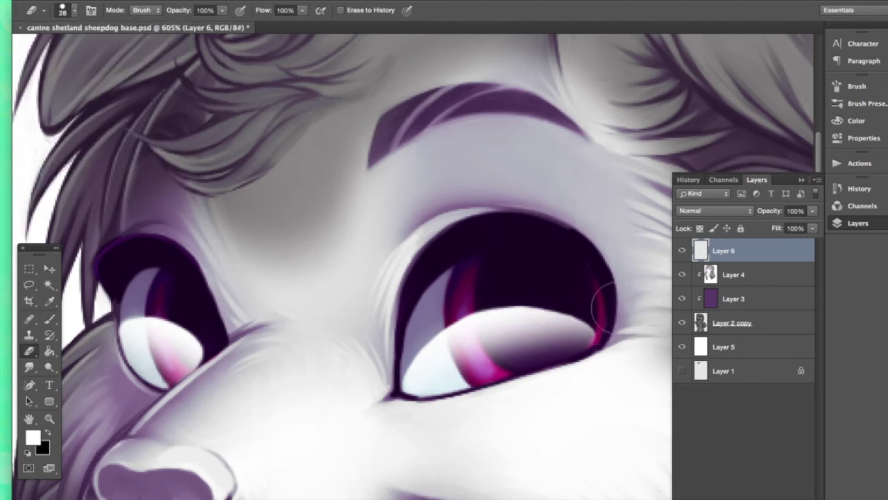
left_click(66, 10)
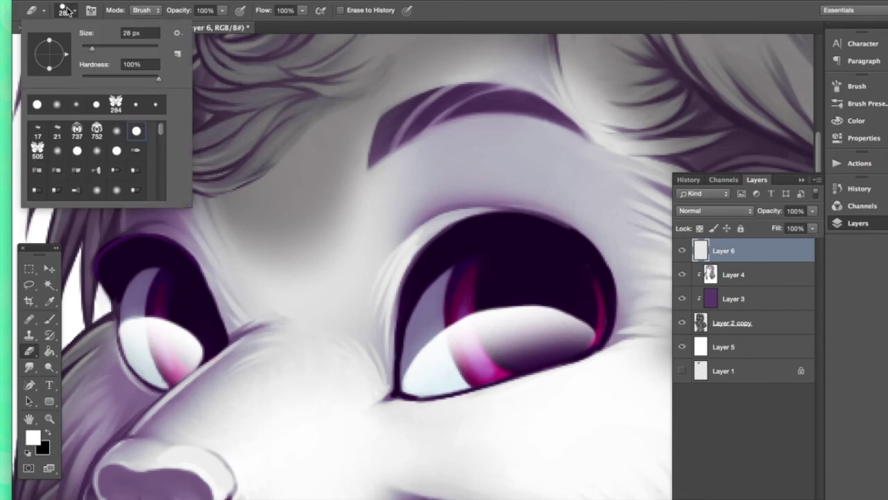
left_click_drag(87, 47, 84, 49)
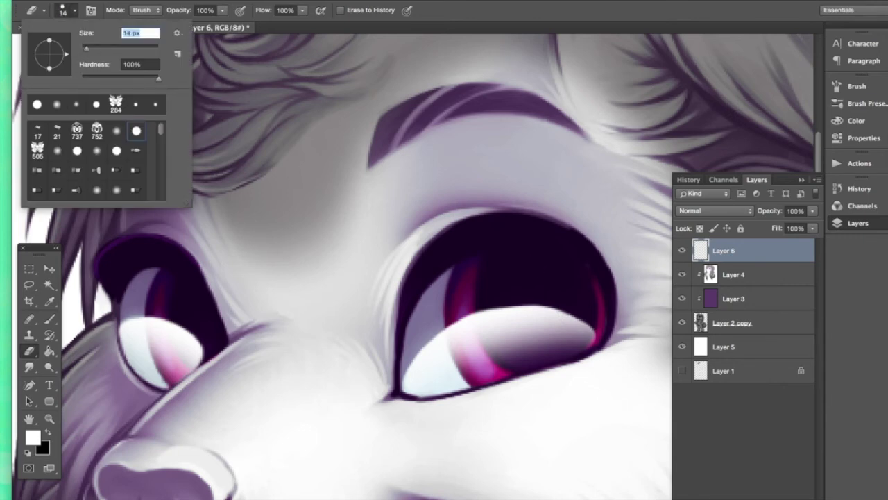
left_click(538, 296)
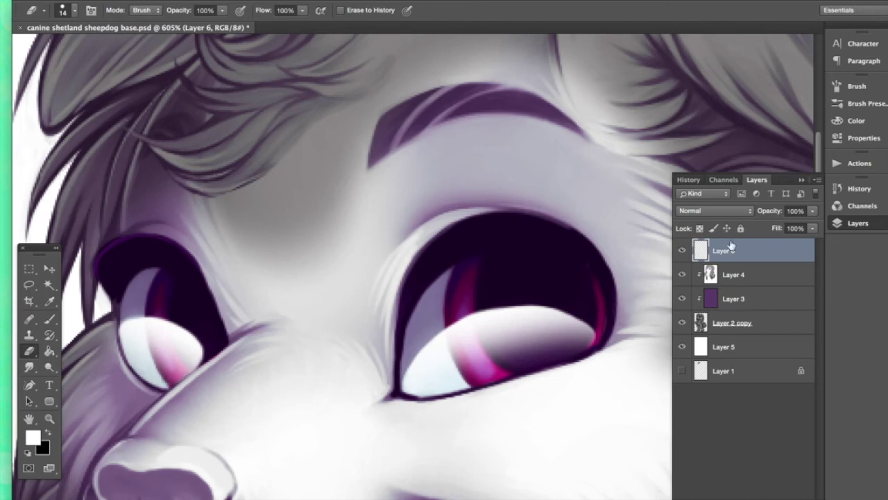
- Set Layer 6 to the Overlay blend mode and duplicate the layer
left_click(749, 211)
scroll(740, 333, "down", 1)
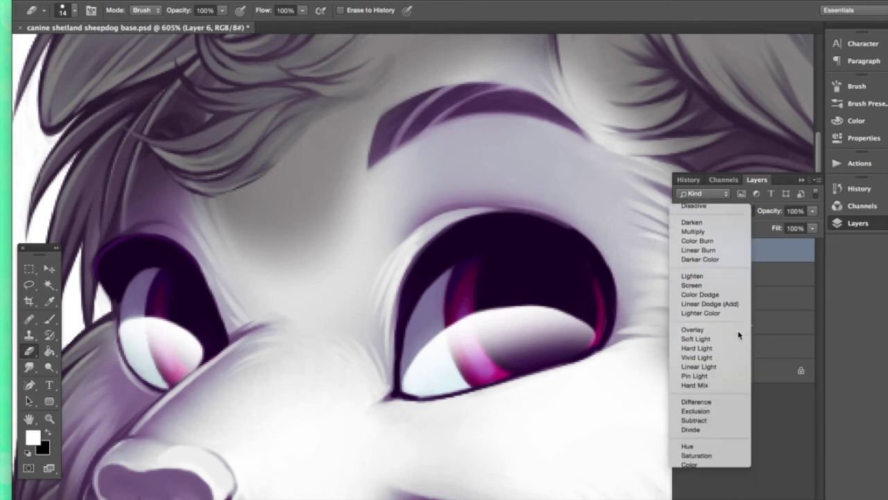
left_click(726, 329)
left_click_drag(746, 253, 794, 482)
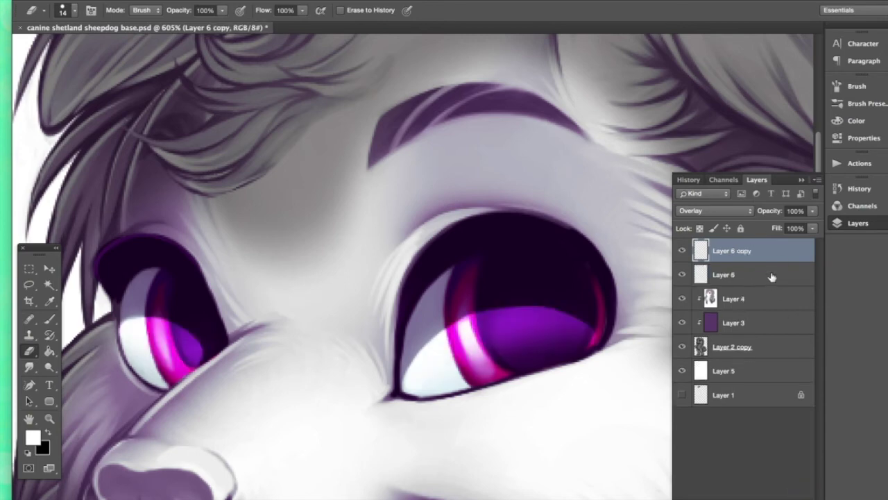
- Set Layer 6 copy to the Normal blend mode with an opacity of 29%
left_click(724, 211)
left_click(703, 76)
left_click(812, 210)
left_click_drag(766, 224, 772, 228)
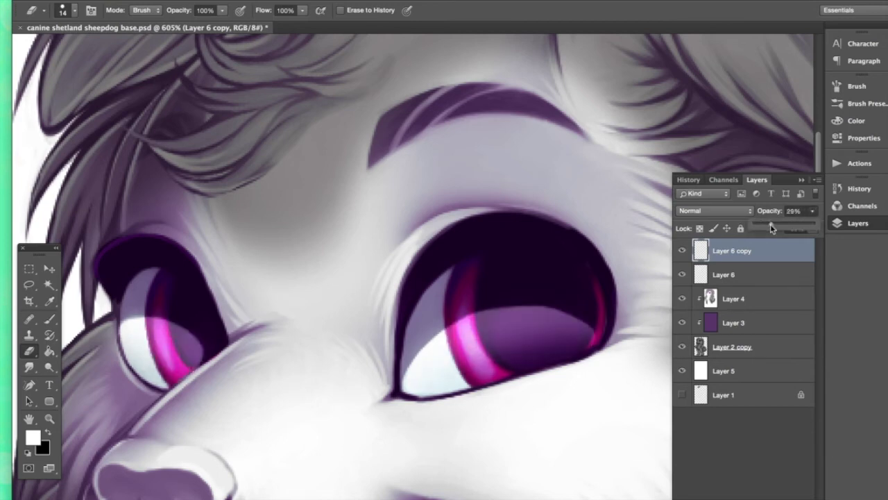
- Add a new layer, paint a curved white highlight across the middle of each eye, and smudge the near eye's highlight to a tapered end
left_click(789, 497)
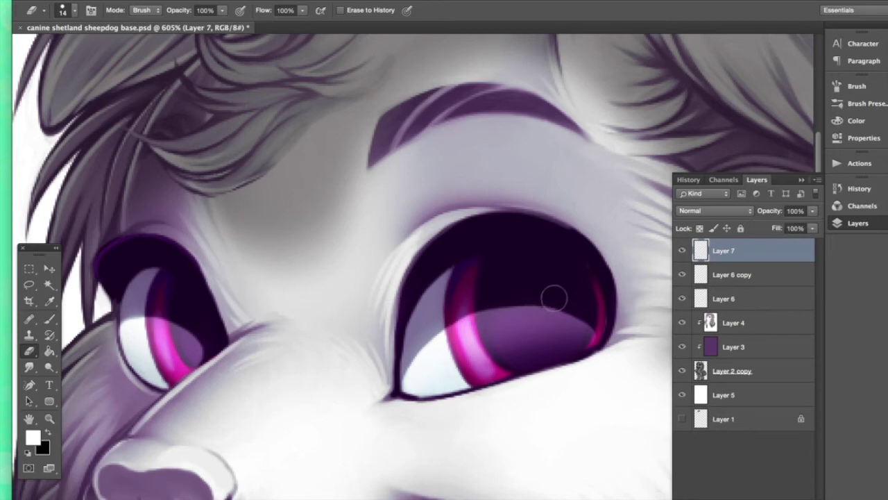
left_click(49, 319)
left_click_drag(433, 318, 487, 291)
left_click_drag(135, 305, 195, 315)
left_click(29, 367)
left_click_drag(488, 291, 506, 286)
- Set a soft round brush to 38 px and add a faint white glow around the highlights on Layer 7
left_click(50, 318)
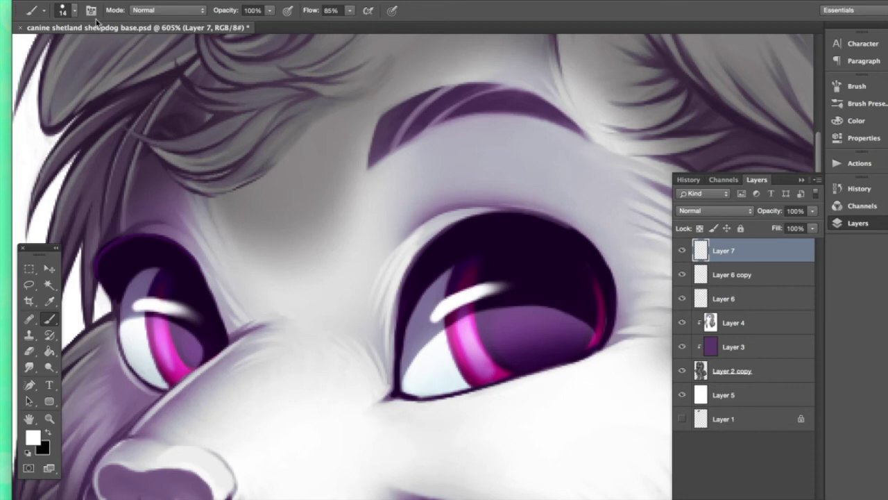
left_click(74, 10)
left_click(56, 104)
left_click(93, 48)
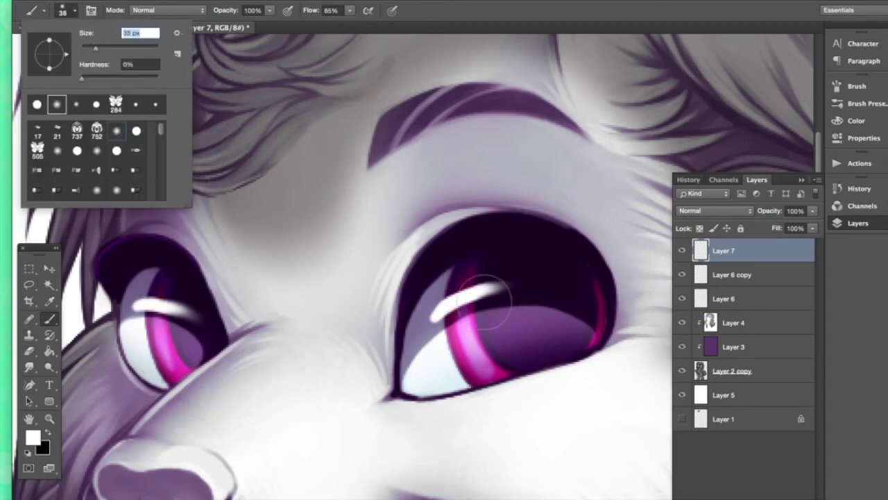
key("Return")
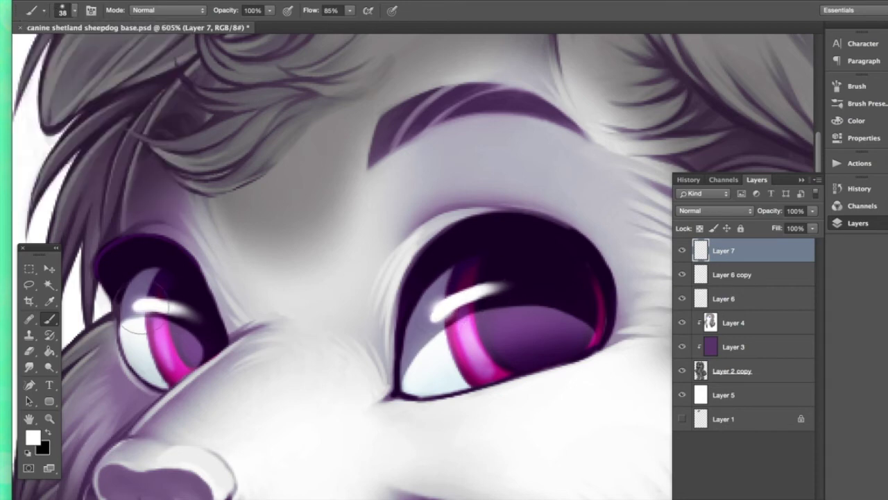
- Set Layer 7 to the Overlay blend mode and duplicate the layer
left_click(715, 210)
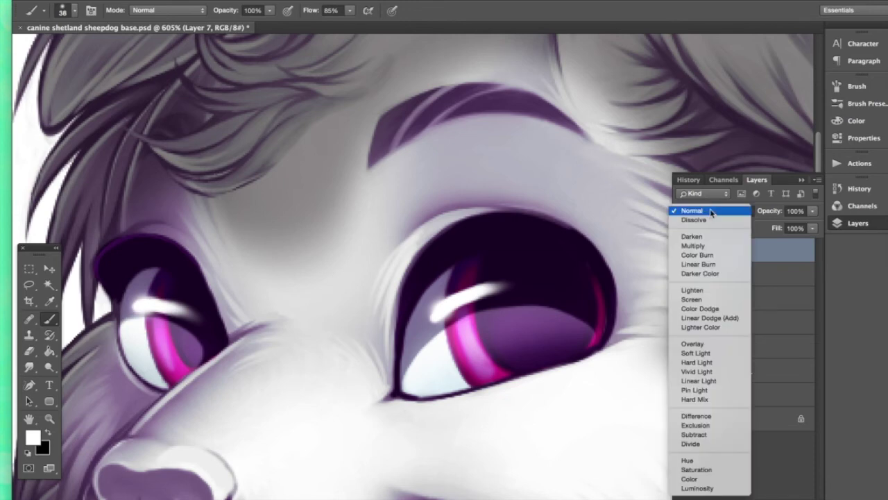
left_click(722, 343)
left_click_drag(731, 256, 735, 484)
key("super+z")
left_click_drag(744, 256, 795, 494)
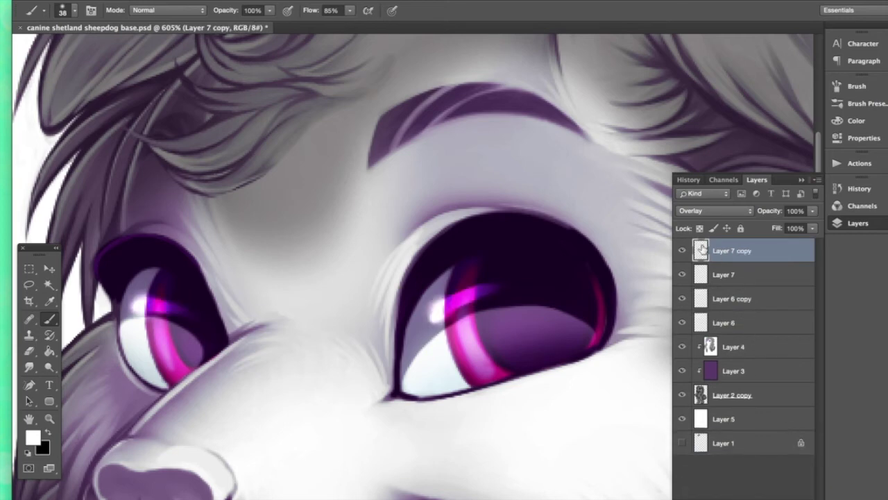
- Set Layer 7 copy to the Soft Light blend mode and duplicate it
left_click(698, 212)
left_click(702, 220)
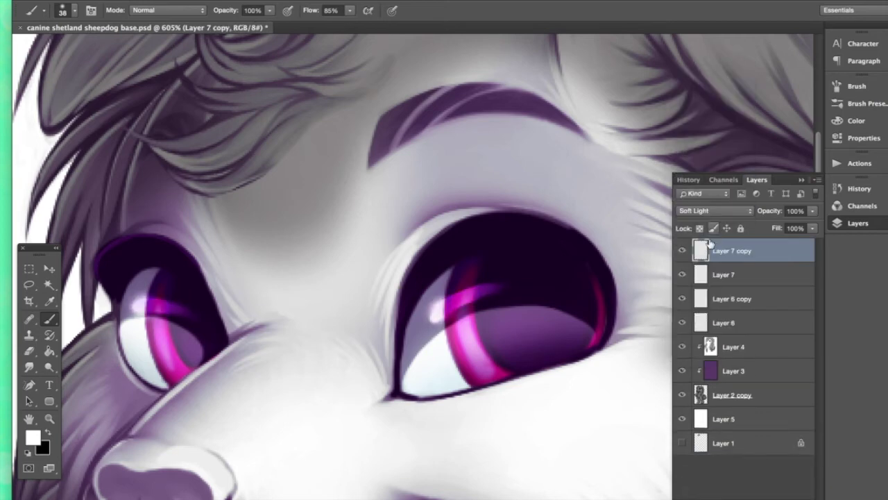
left_click_drag(717, 255, 790, 494)
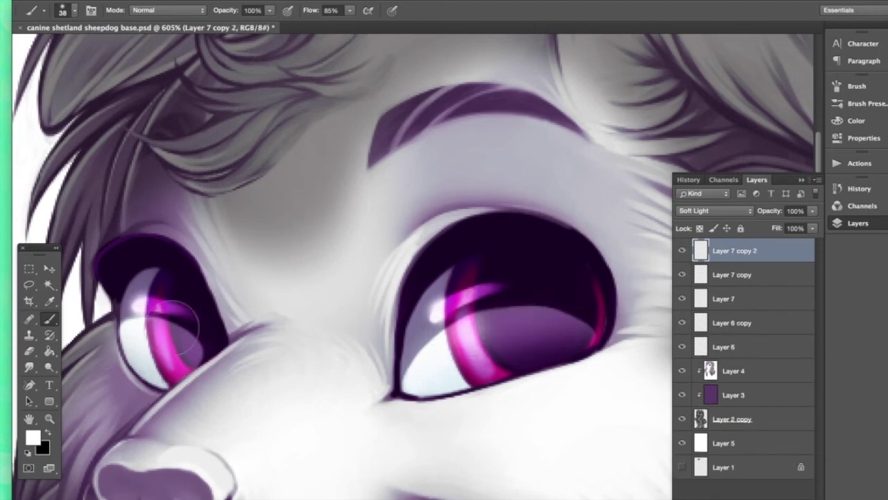
- Brush a soft white glow onto the irises of both eyes, working on Layer 7
left_click(753, 276)
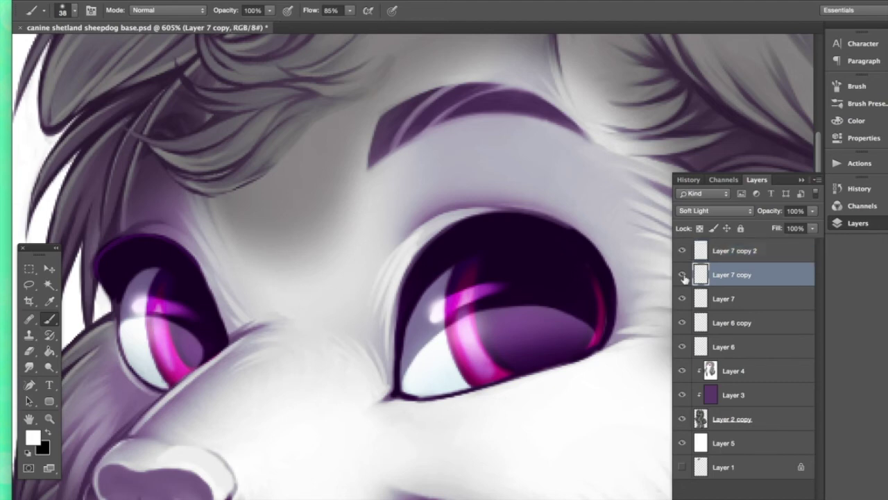
left_click(748, 297)
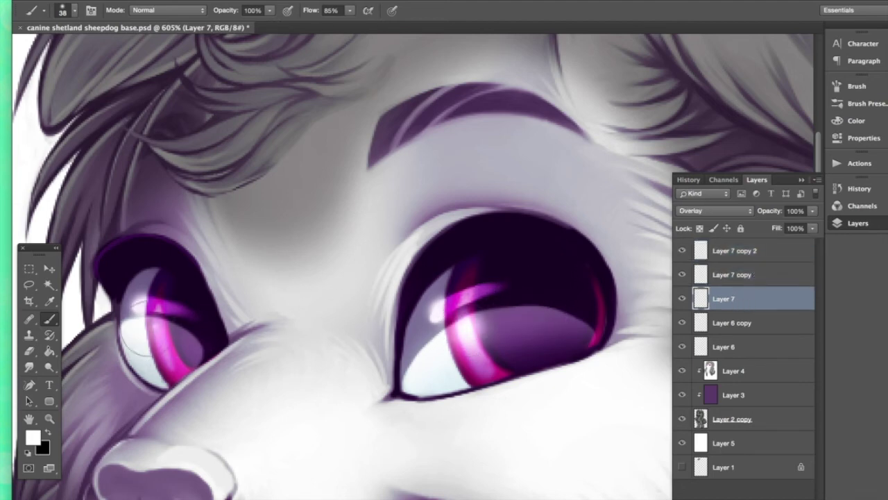
- Add a new layer above Layer 7 copy 2 and set a hard round brush to 23 px
left_click(717, 254)
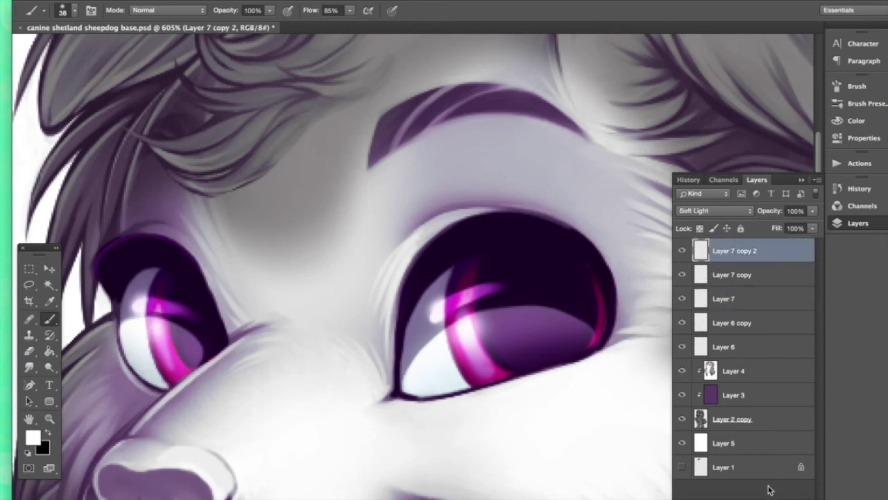
key("ctrl+shift+alt+n")
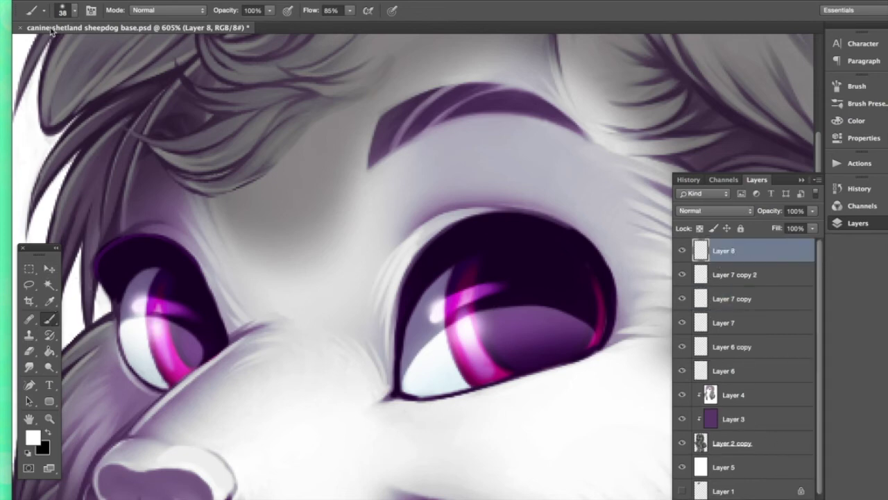
left_click(75, 10)
left_click(136, 131)
left_click(88, 48)
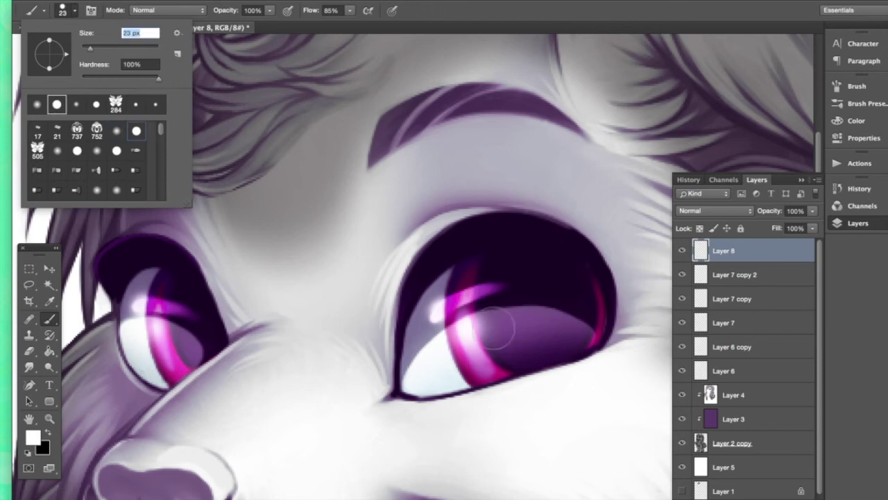
- Paint a large and a small white sparkle dot in each eye and set Layer 8 to the Overlay blend mode
left_click_drag(483, 333, 476, 333)
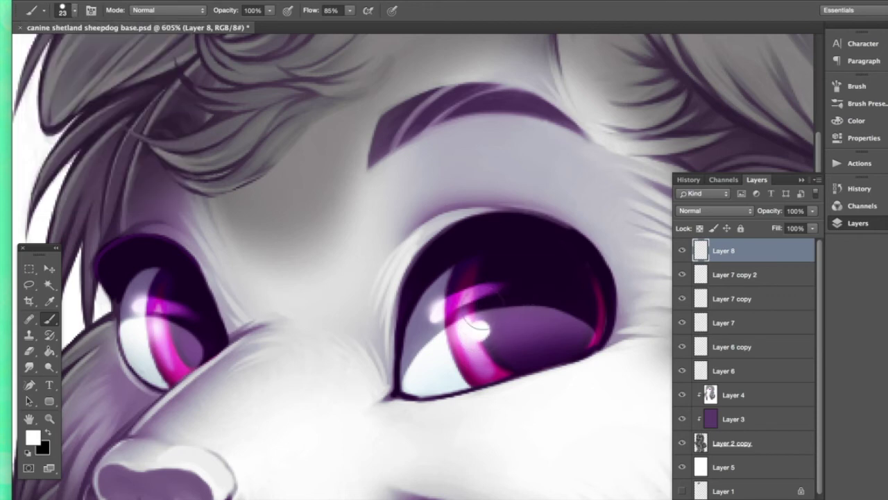
left_click(478, 333)
left_click(494, 352)
left_click(161, 326)
left_click(178, 345)
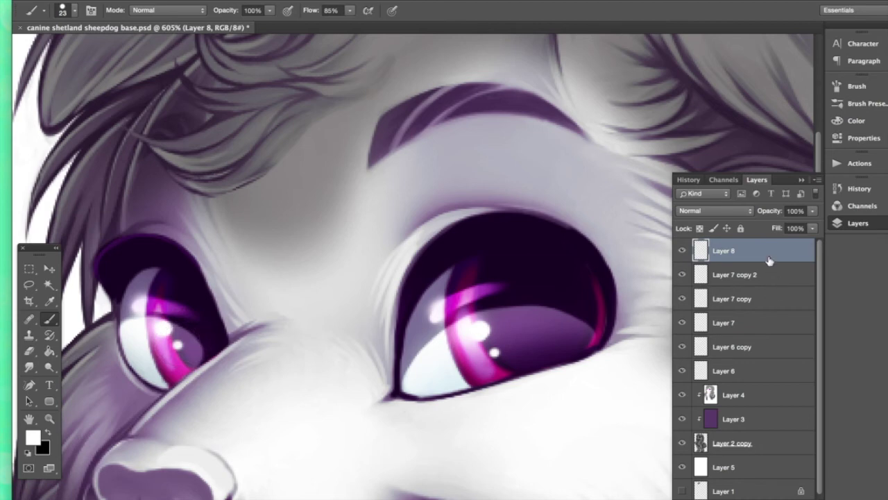
left_click(738, 214)
left_click(715, 345)
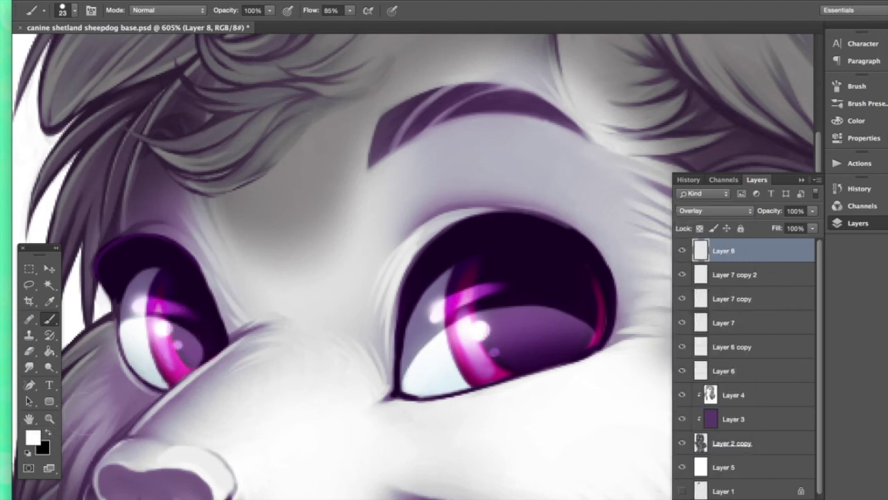
- Check the whole figure, return to the eyes and set the hard round brush size to 11 px
double_click(49, 418)
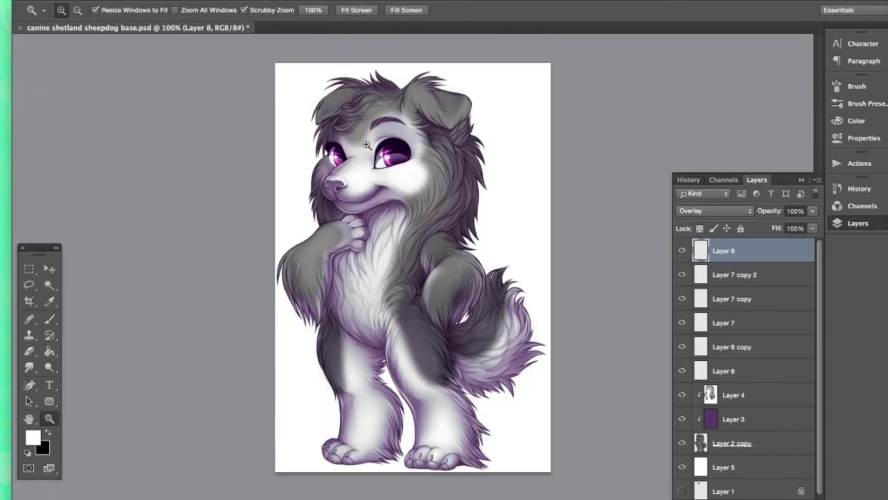
left_click_drag(366, 145, 461, 199)
left_click(50, 319)
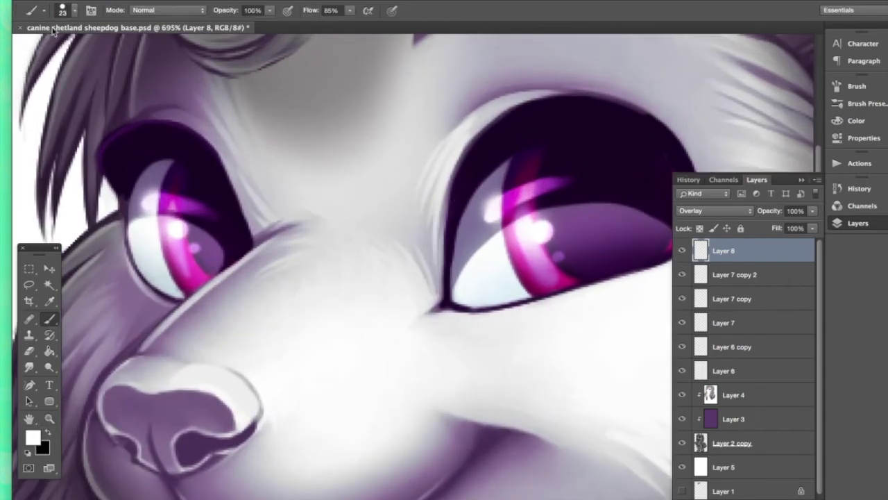
left_click(74, 10)
left_click_drag(88, 49, 84, 51)
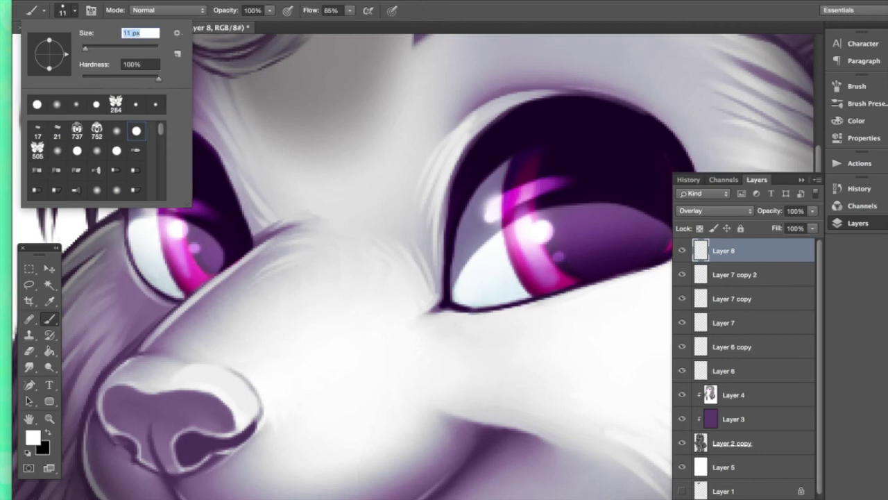
key("Return")
- Set the Eyedropper to sample All Layers and go back to the Brush tool
left_click(474, 293, "alt")
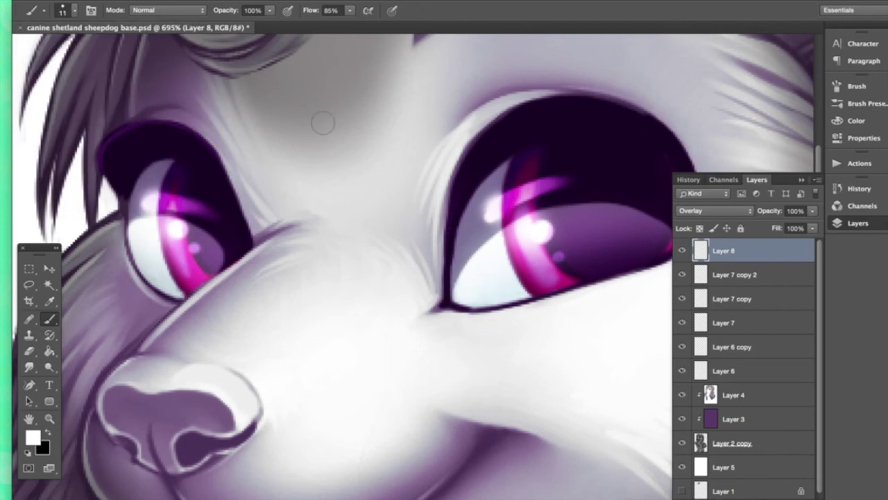
left_click(47, 303)
left_click(241, 11)
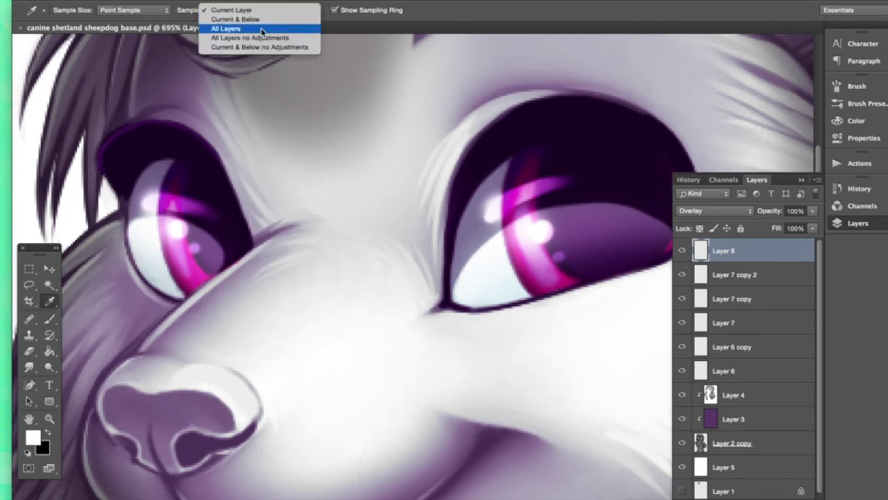
left_click(276, 28)
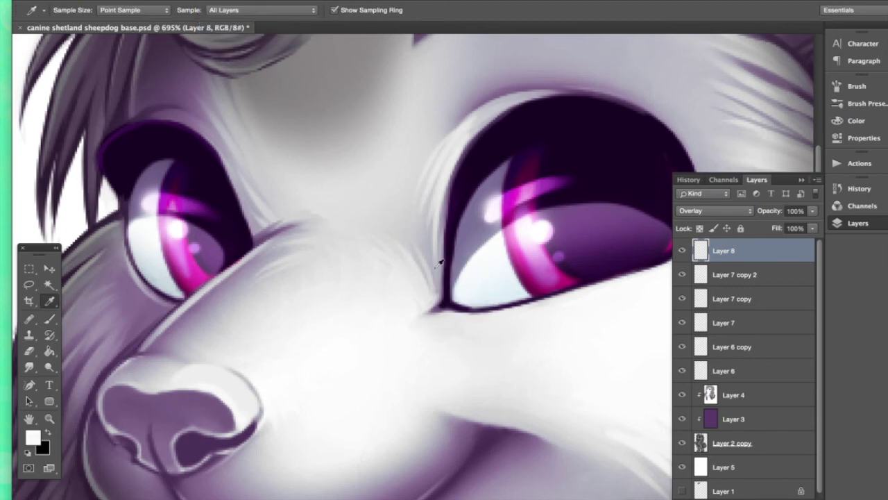
key("b")
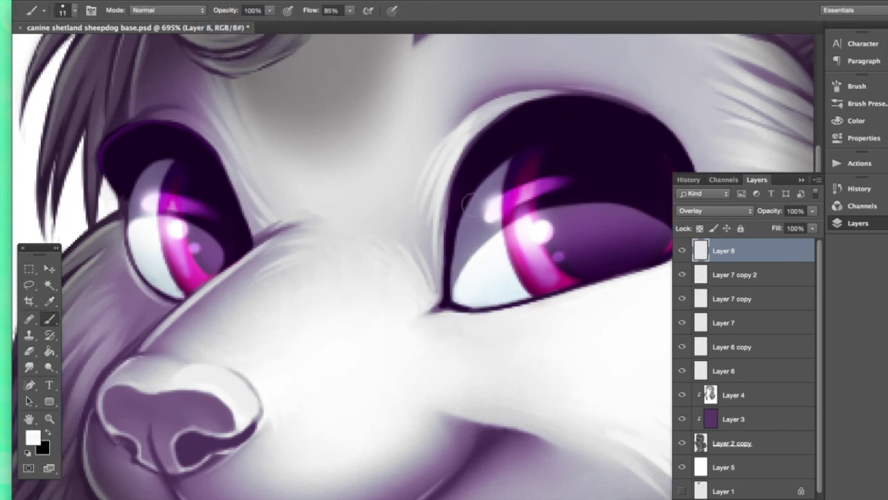
- Paint a thin white rim along the inner edge of the larger eye's white on Layer 8
left_click_drag(466, 205, 458, 280)
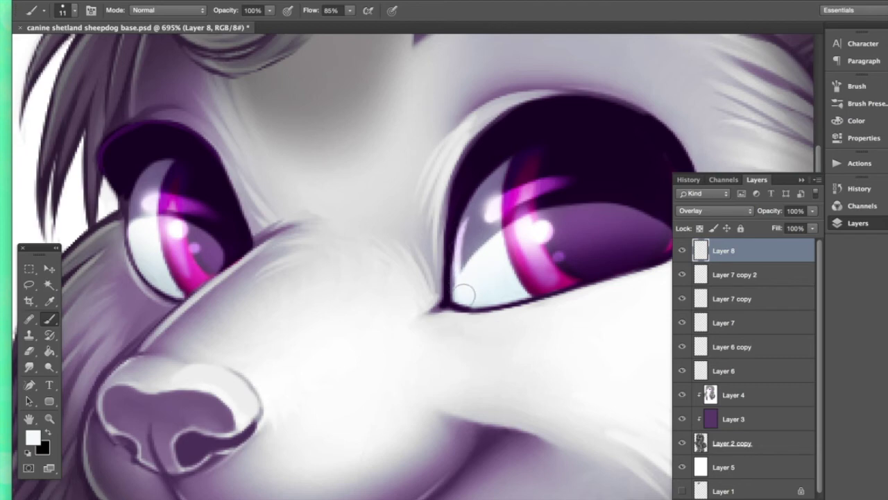
left_click(473, 251, "alt")
left_click(484, 254, "alt")
mouse_move(467, 271)
left_mouse_down()
mouse_move(504, 235)
mouse_move(484, 241)
left_mouse_up()
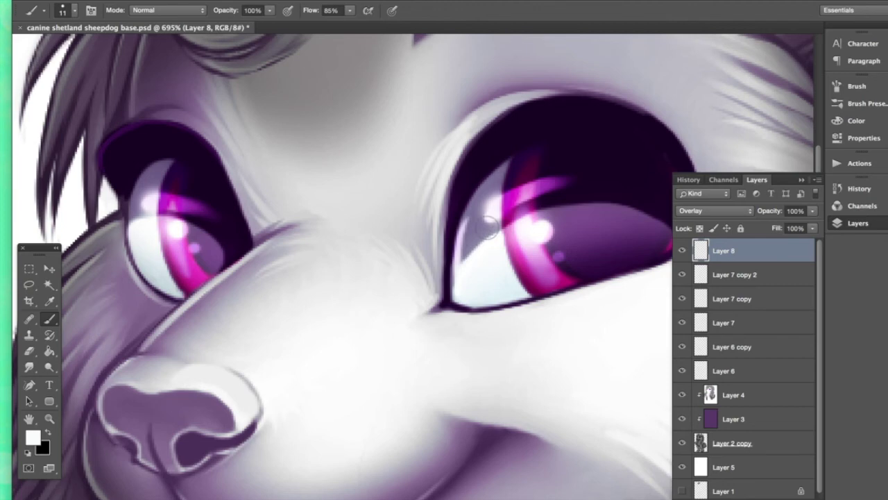
left_click_drag(464, 209, 506, 155)
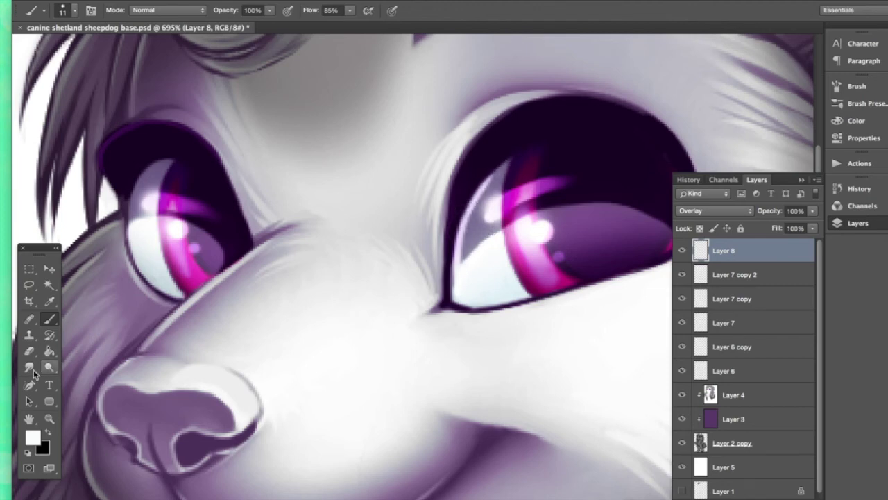
- Smudge the shading edge in the larger eye's white and brush sampled lavender tones over it
key("r")
mouse_move(468, 273)
left_mouse_down()
mouse_move(460, 281)
mouse_move(470, 267)
left_mouse_up()
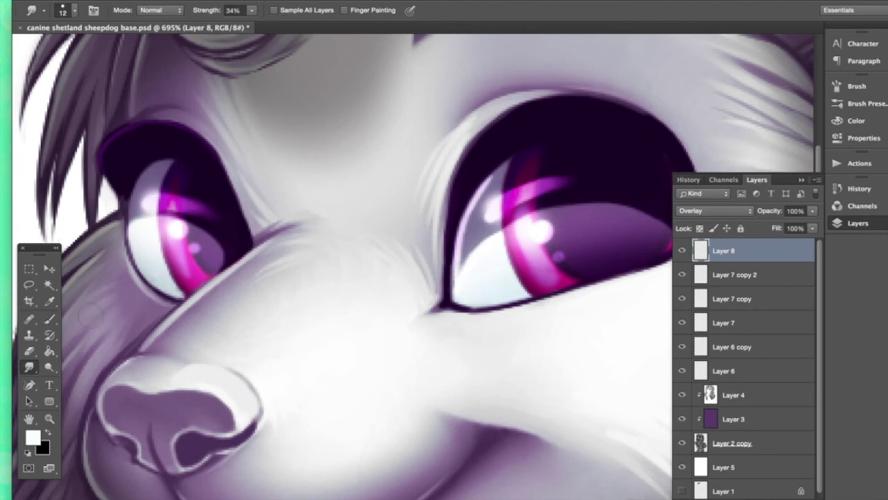
key("b")
left_click(468, 252, "alt")
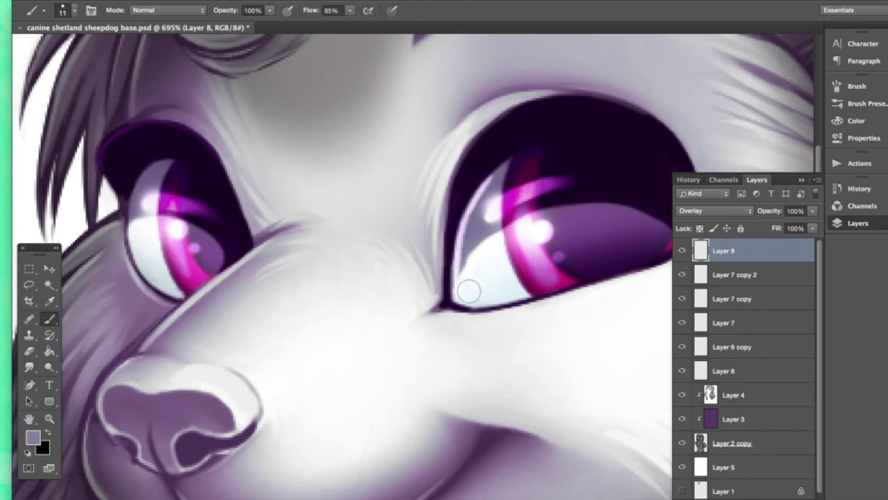
left_click(469, 258, "alt")
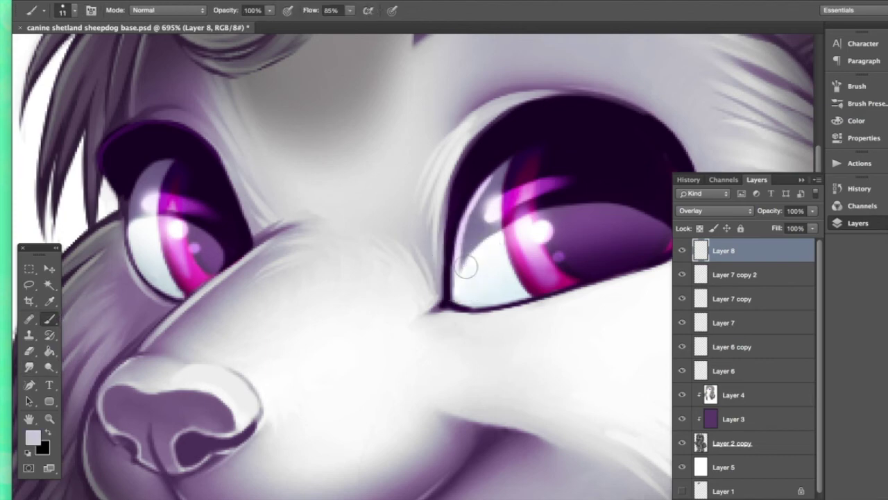
left_click_drag(497, 284, 510, 273)
- Compare the eyes with Layer 8 hidden and shown, and add a new Normal layer above it
left_click(683, 251)
left_click(683, 252)
left_click(715, 211)
left_click(760, 229)
left_click(785, 499)
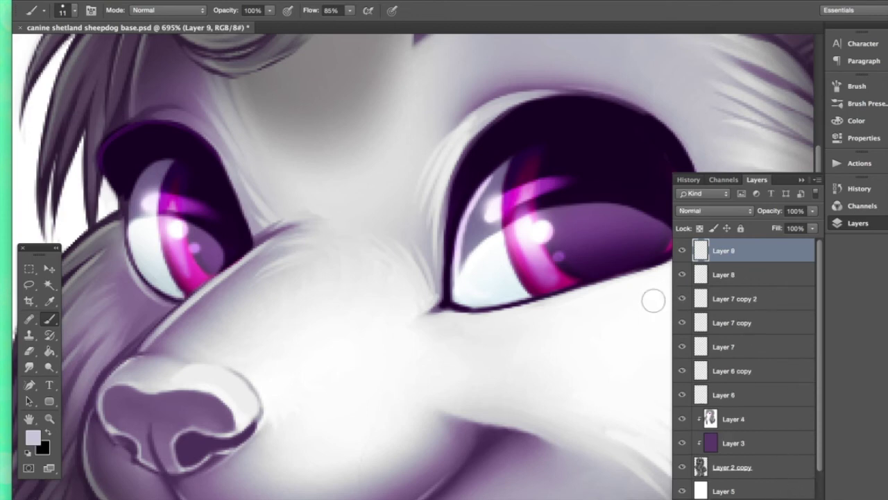
- Paint a pale blue rim and a grey-lavender shadow line inside the larger eye's white on Layer 9
left_click(479, 298, "alt")
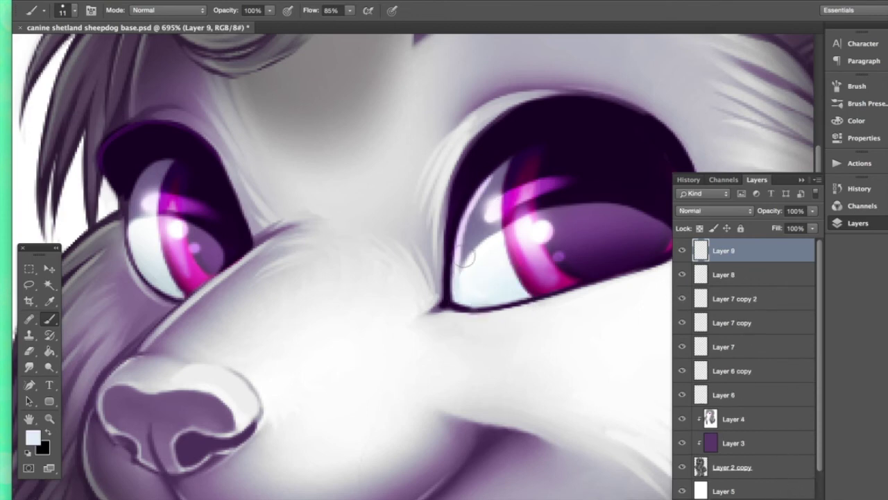
left_click_drag(464, 266, 488, 183)
key("super+z")
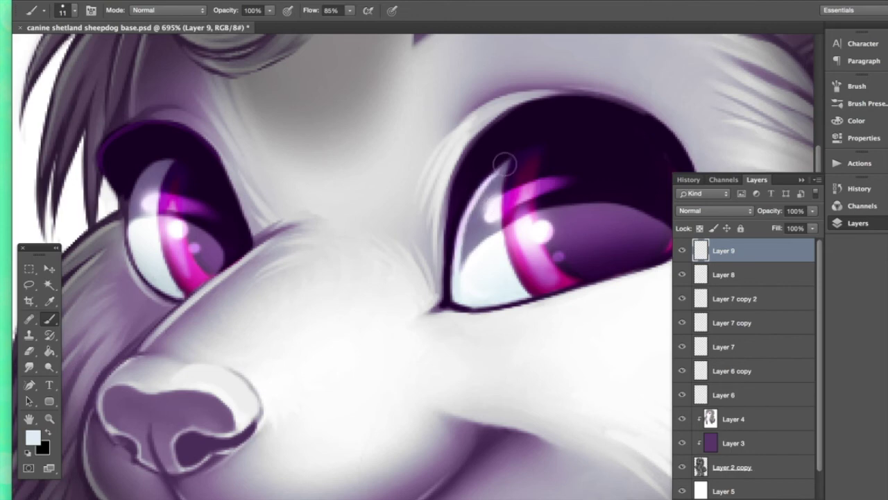
left_click(474, 251, "alt")
mouse_move(465, 263)
left_mouse_down()
mouse_move(468, 284)
mouse_move(486, 290)
mouse_move(508, 279)
left_mouse_up()
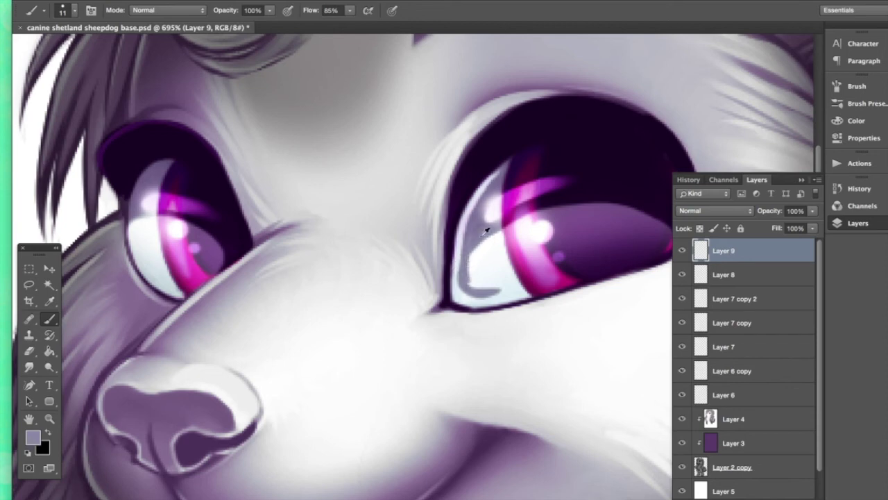
- Soften the shadow in the larger eye's white with a sampled lighter lavender and blend it with the Smudge tool at 34% strength
left_click(491, 283, "alt")
mouse_move(479, 258)
left_mouse_down()
mouse_move(471, 281)
mouse_move(490, 297)
mouse_move(506, 290)
left_mouse_up()
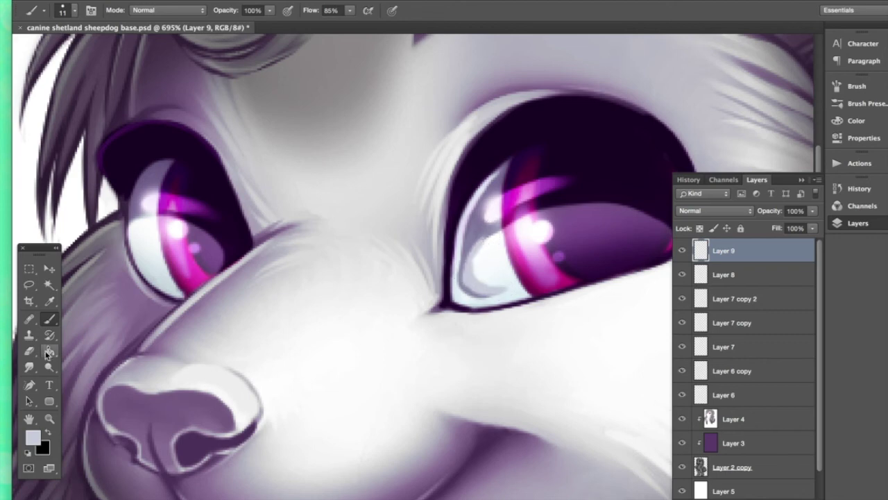
left_click(29, 367)
mouse_move(483, 251)
left_mouse_down()
mouse_move(479, 282)
mouse_move(487, 281)
mouse_move(471, 288)
mouse_move(514, 290)
left_mouse_up()
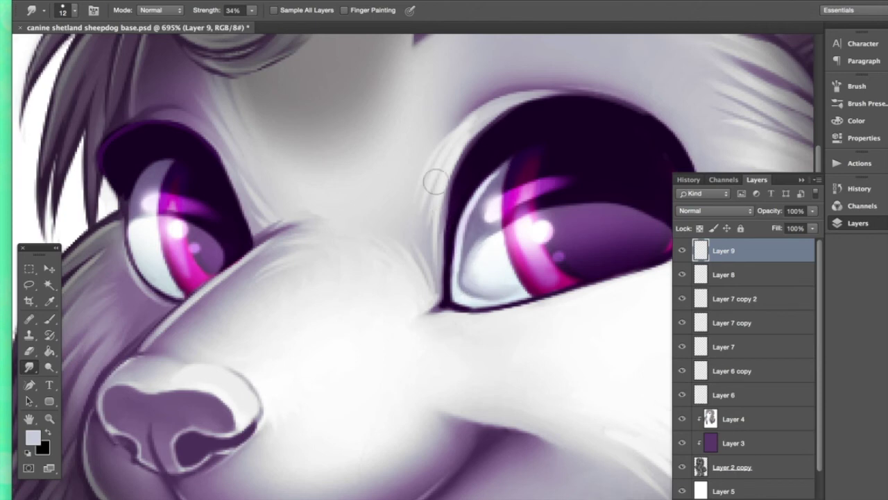
left_click(51, 320)
left_click(487, 180, "alt")
left_click_drag(493, 175, 545, 146)
key("super+z")
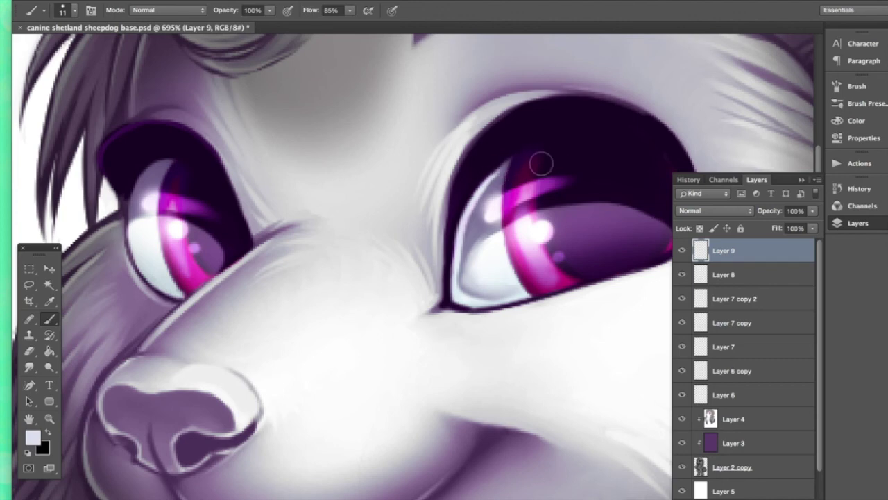
- Blend more lavender shading into the larger eye's white and brush dark purple along the eye's lower edge
left_click(492, 252, "alt")
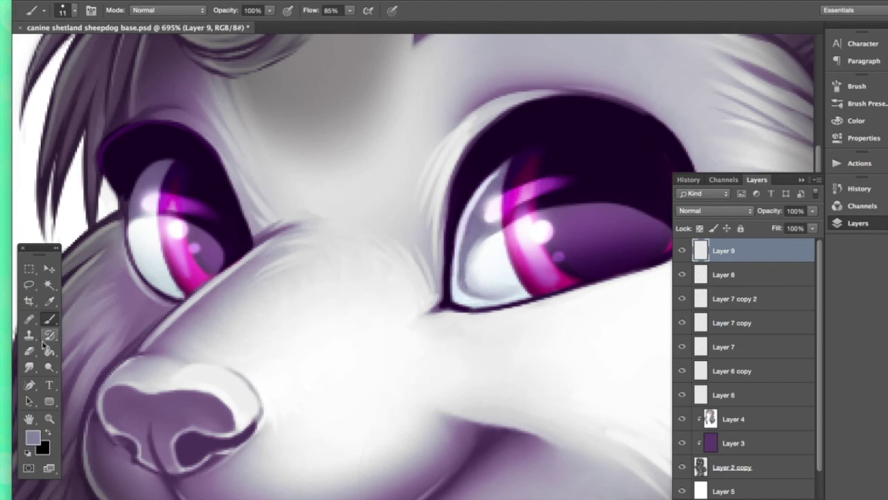
left_click(31, 373)
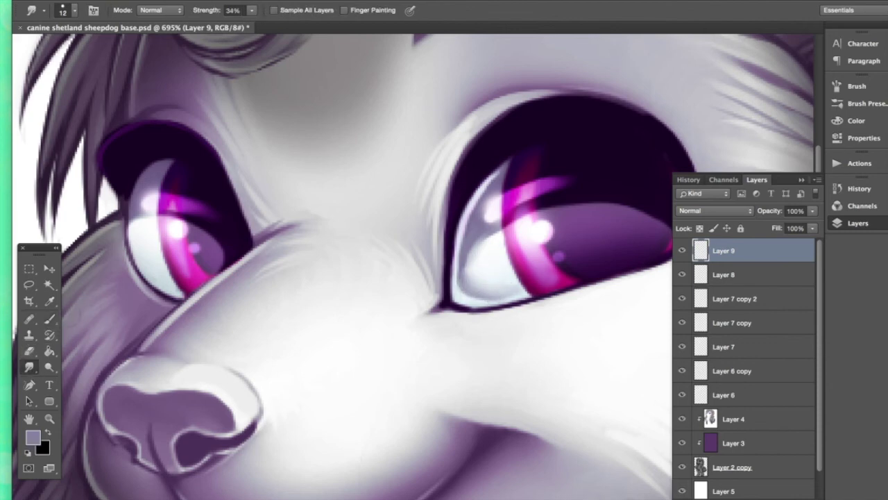
left_click(50, 318)
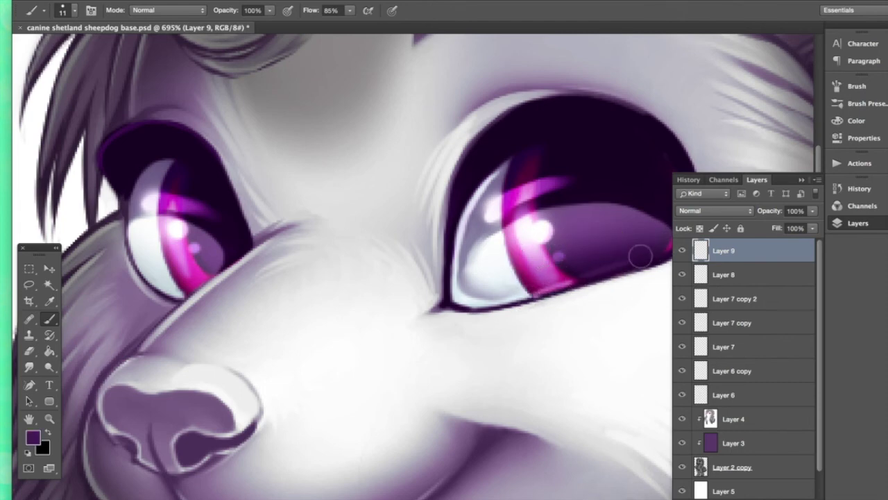
left_click_drag(668, 249, 609, 263)
- Paint a thin line of sampled pale and magenta tones along the lower edge of the larger eye's white and iris
left_click(491, 289, "alt")
left_click(483, 305, "alt")
left_click_drag(478, 306, 513, 302)
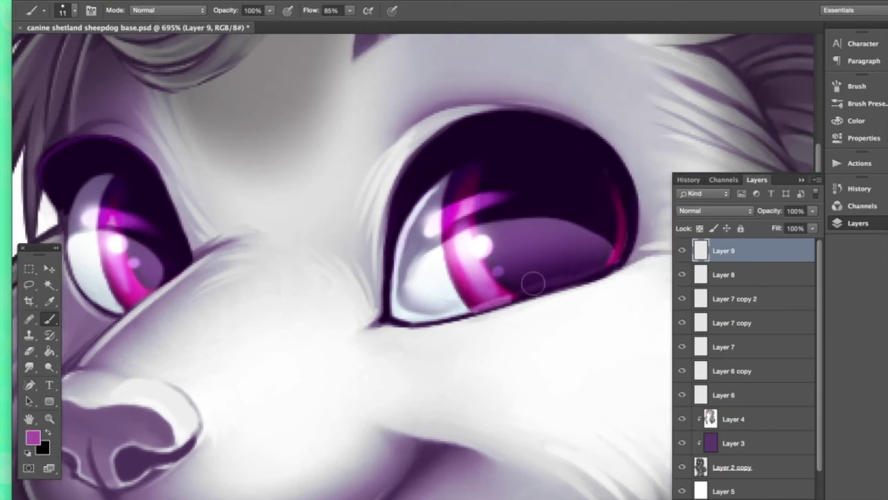
left_click(451, 310, "alt")
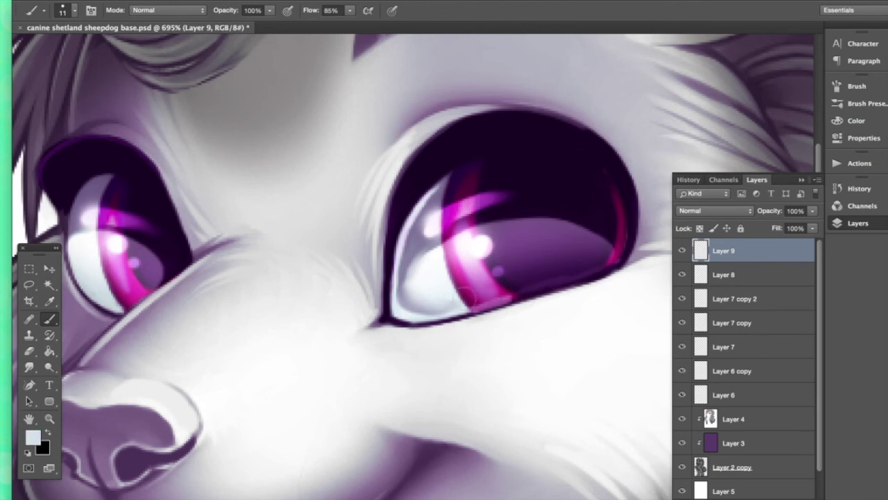
- Touch up the smaller eye's white and iris with sampled white, lavender and dark purple, undoing the stray stroke
left_click(89, 276, "alt")
left_click_drag(111, 204, 136, 297)
left_click_drag(109, 334, 140, 270)
key("super+z")
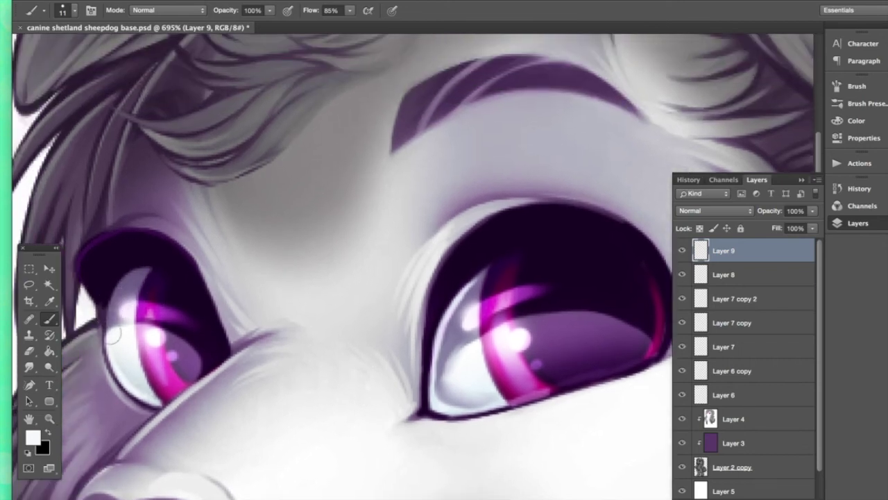
left_click(122, 301, "alt")
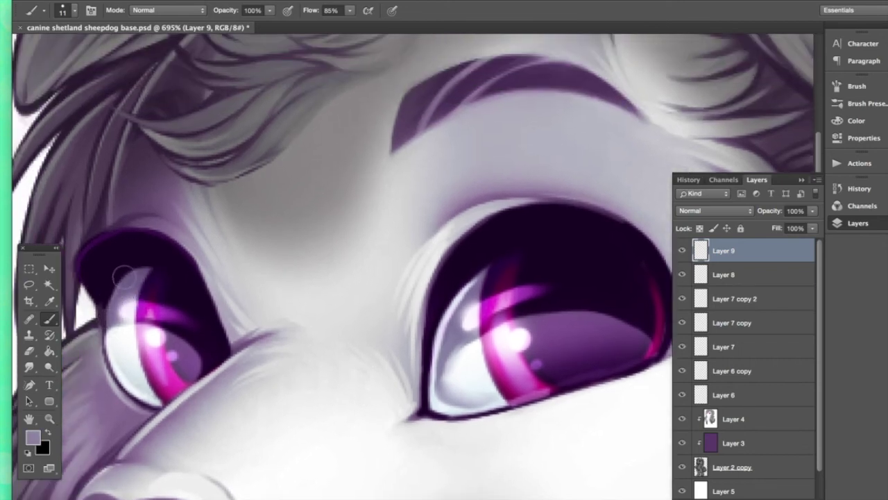
left_click(156, 275, "alt")
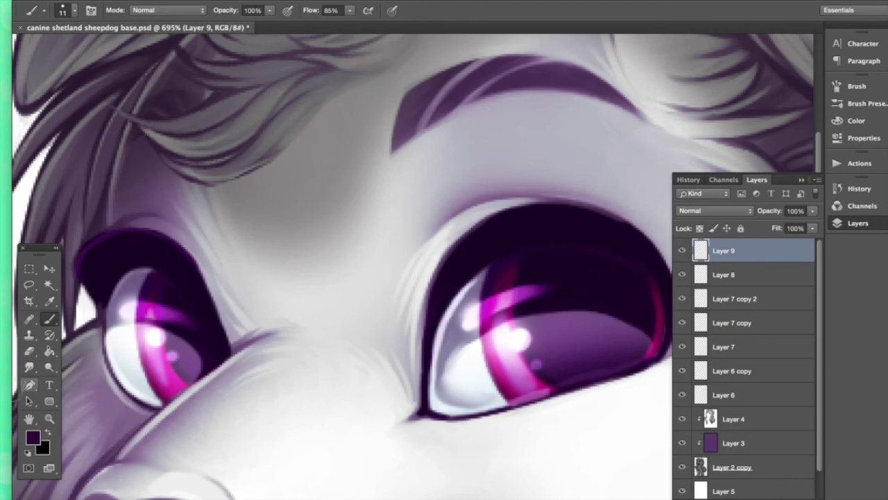
- Review the whole figure and the finished eyes at several magnifications, ending on the upper body at 200%
double_click(49, 419)
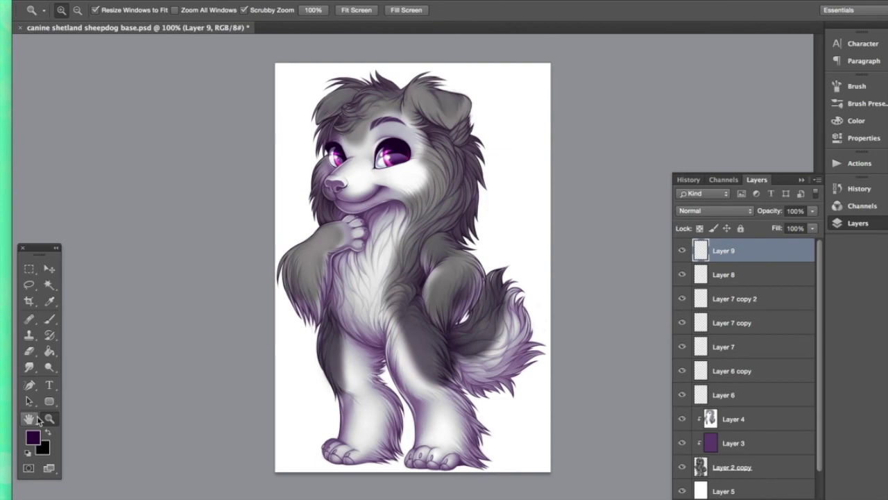
key("super+minus")
key("super+minus")
key("super+minus")
key("super+equal")
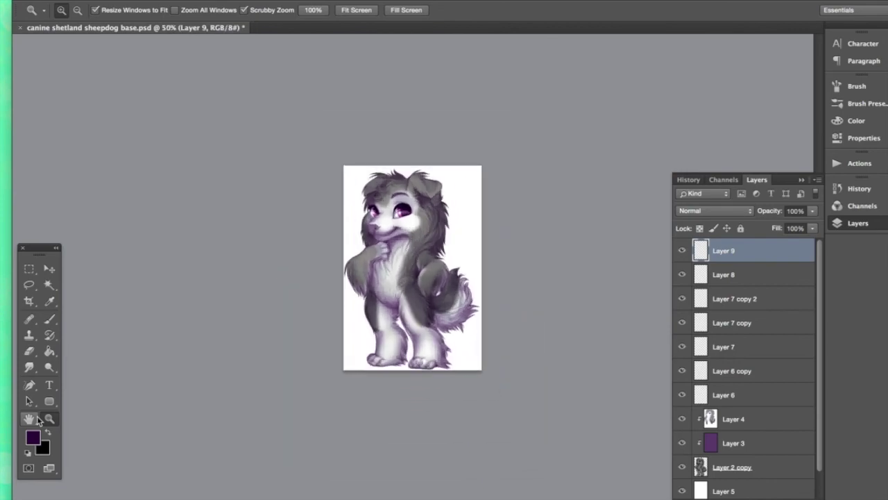
key("super+equal")
key("super+equal")
key("super+equal")
key("super+equal")
key("super+minus")
key("super+minus")
key("super+minus")
key("super+minus")
key("super+minus")
key("super+minus")
key("super+equal")
key("super+equal")
key("super+equal")
key("super+equal")
key("super+equal")
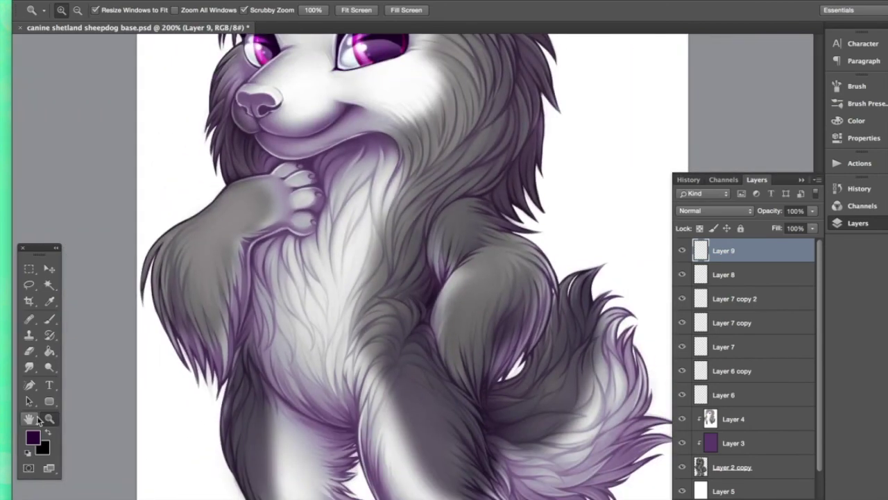
key("super+minus")
key("super+equal")
key("z")
scroll(353, 410, "up", 5)
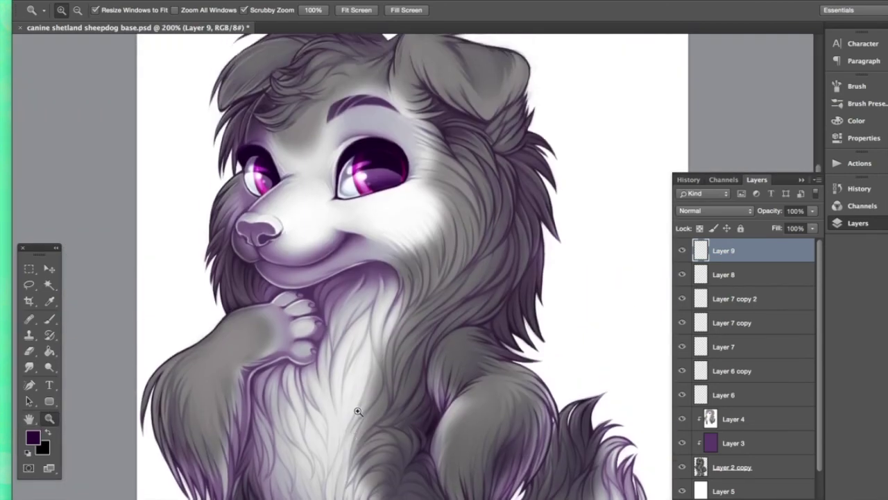
- Sample the grey of the fur beside the larger eye and set the brush size to 35 px
left_click(56, 319)
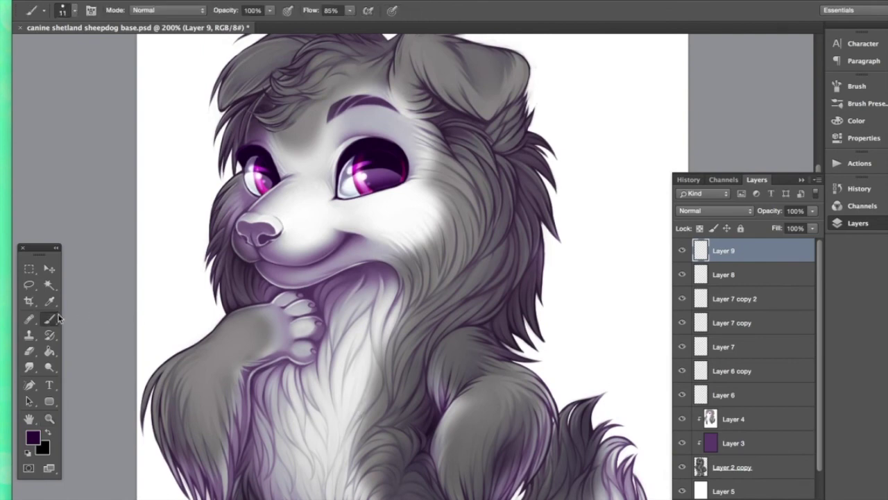
left_click(449, 174, "alt")
left_click(75, 10)
left_click(94, 47)
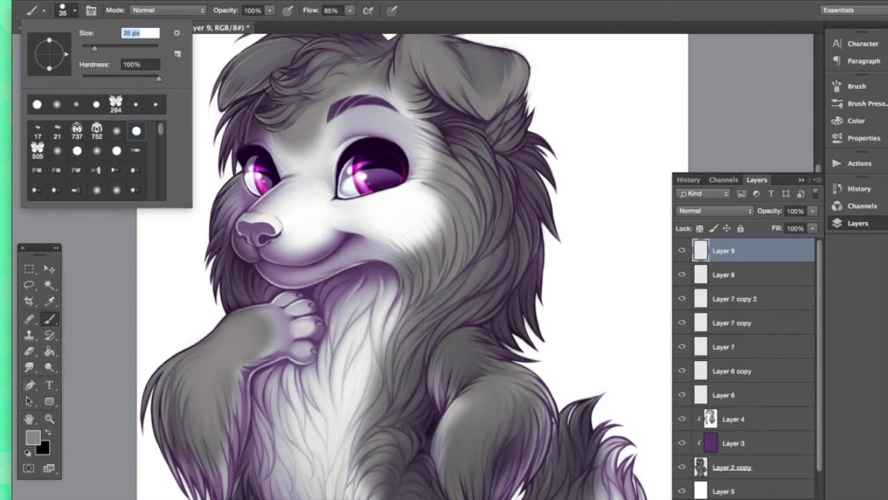
key("Return")
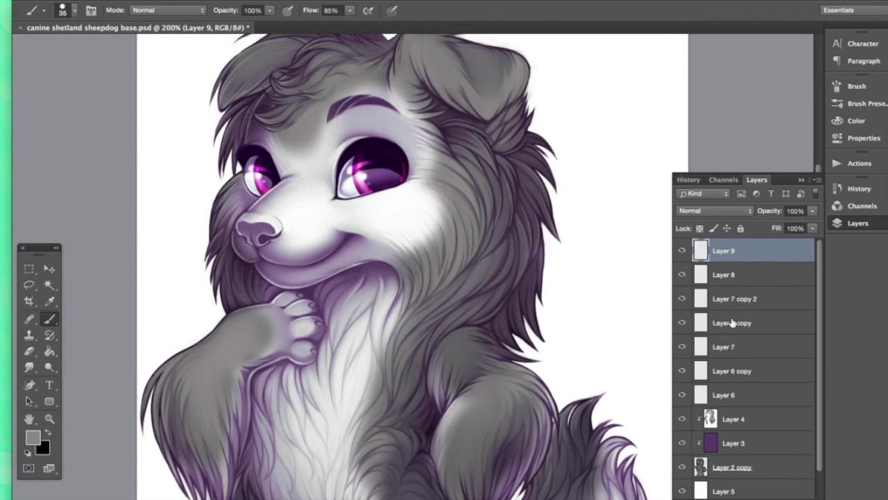
scroll(730, 333, "down", 1)
left_click(731, 392)
left_click_drag(452, 201, 437, 199)
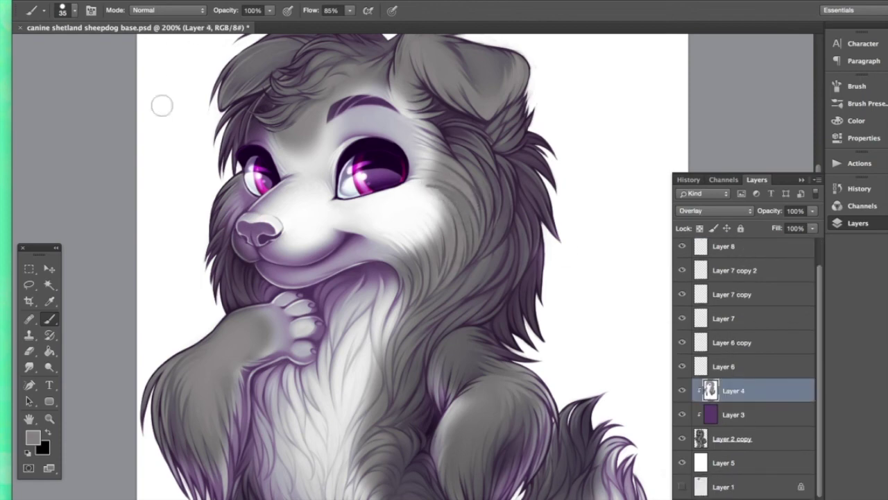
key("super+alt+z")
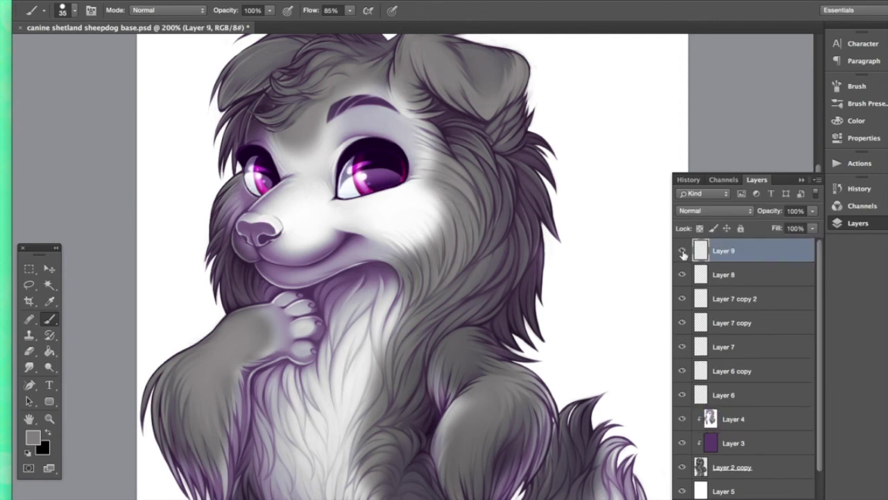
- Select Layer 4, set the Eyedropper to sample Current Layer only, and sample the grey of the fur beside the cheek
scroll(731, 325, "down", 1)
left_click(726, 394)
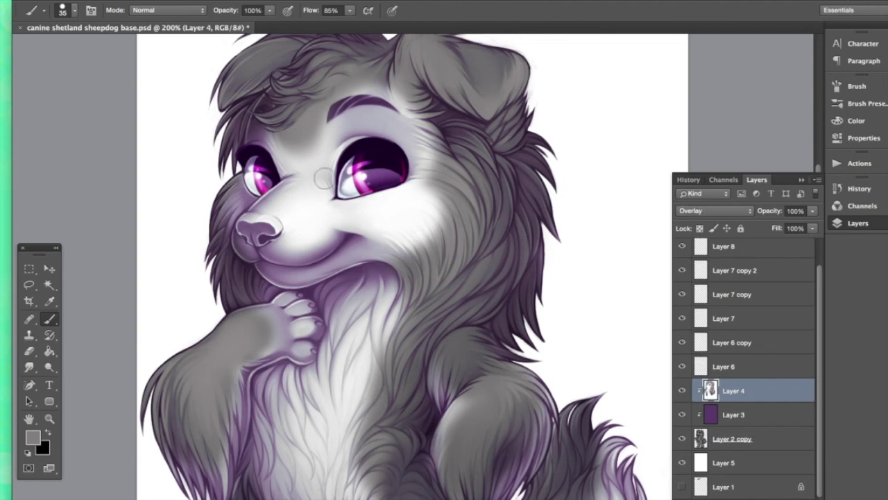
left_click(49, 300)
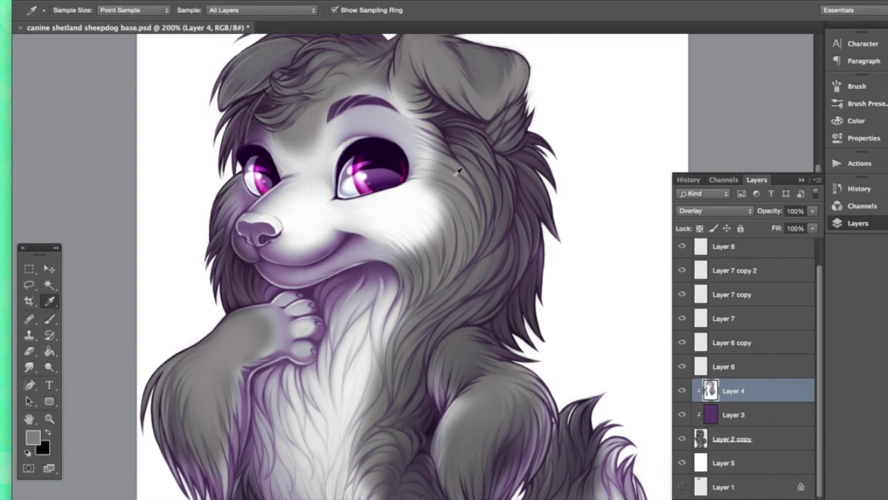
left_click(236, 20)
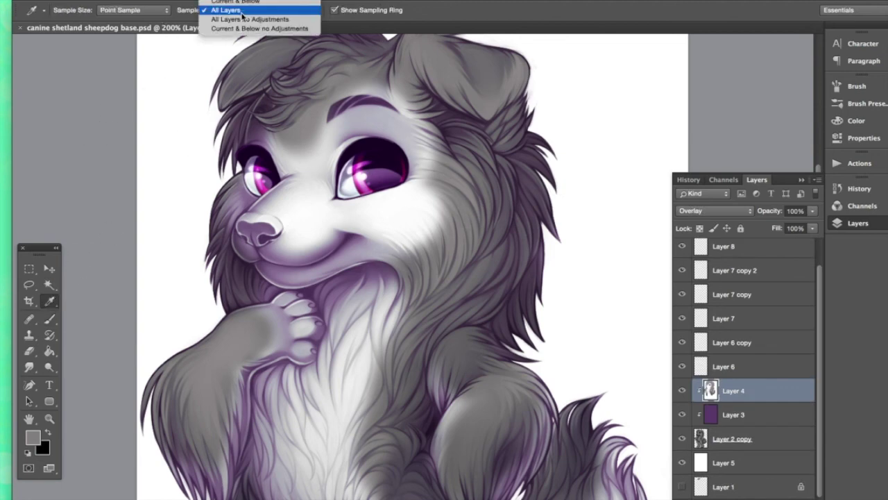
left_click(239, 7)
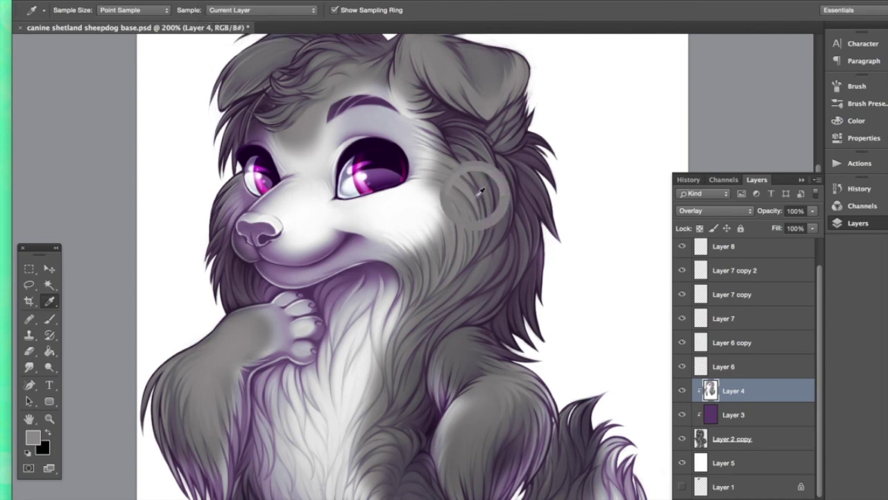
- Paint grey fur tufts over the white edge of the cheek below the larger eye with the 35 px brush
left_click(49, 318)
mouse_move(433, 202)
left_mouse_down()
mouse_move(441, 242)
mouse_move(411, 251)
mouse_move(422, 252)
mouse_move(406, 241)
mouse_move(420, 247)
left_mouse_up()
key("super+z")
key("super+z")
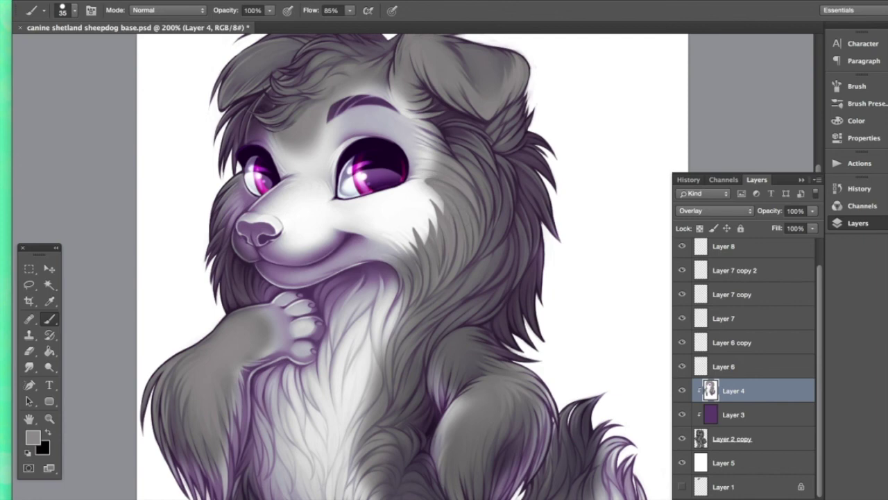
- Smudge the grey tufts on the cheek into the white fur with a 12 px Smudge tool at 34% strength
left_click(29, 367)
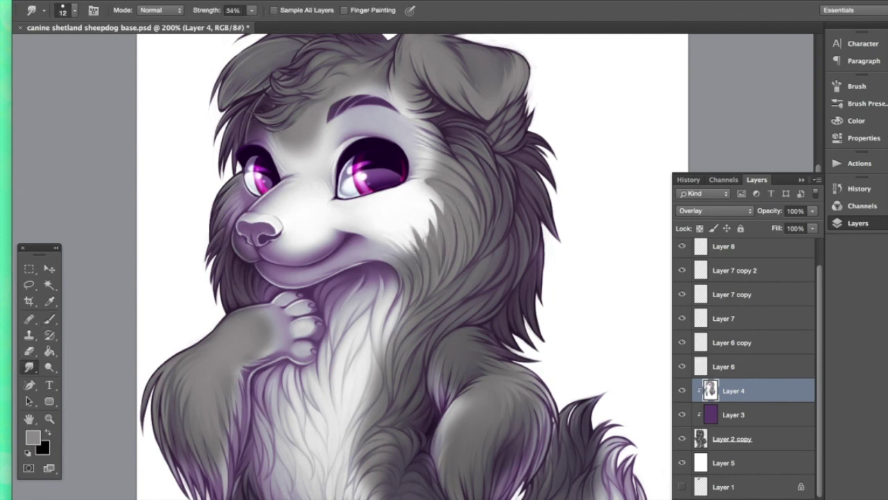
left_click_drag(425, 214, 431, 230)
left_click_drag(422, 193, 437, 227)
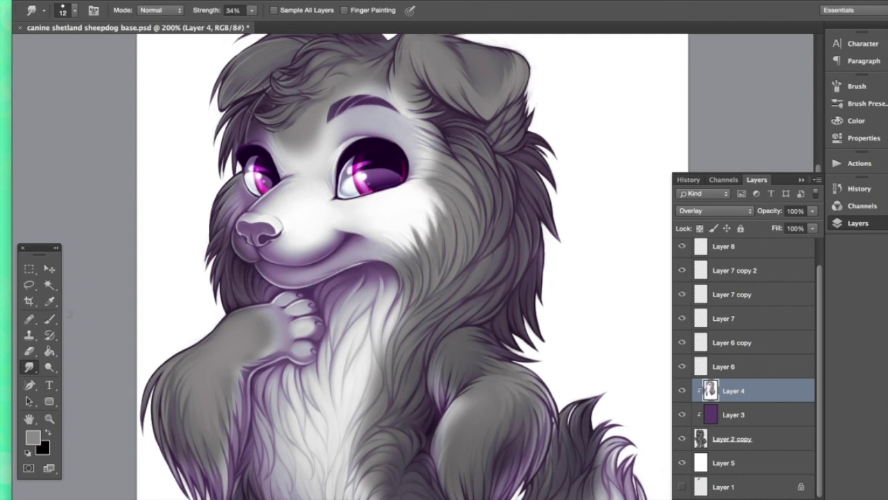
- Add more grey along the cheek's fur edge, enlarging the brush to a soft 65 px with 0% hardness for the last strokes
key("b")
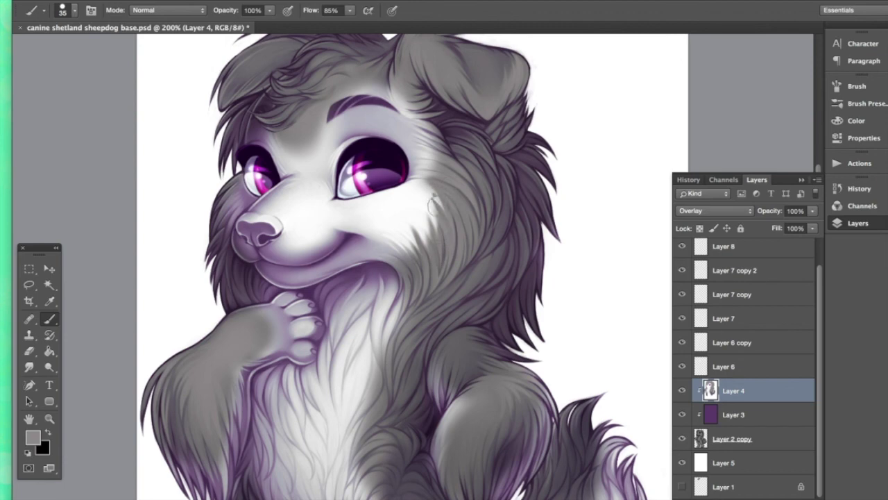
left_click_drag(422, 205, 429, 237)
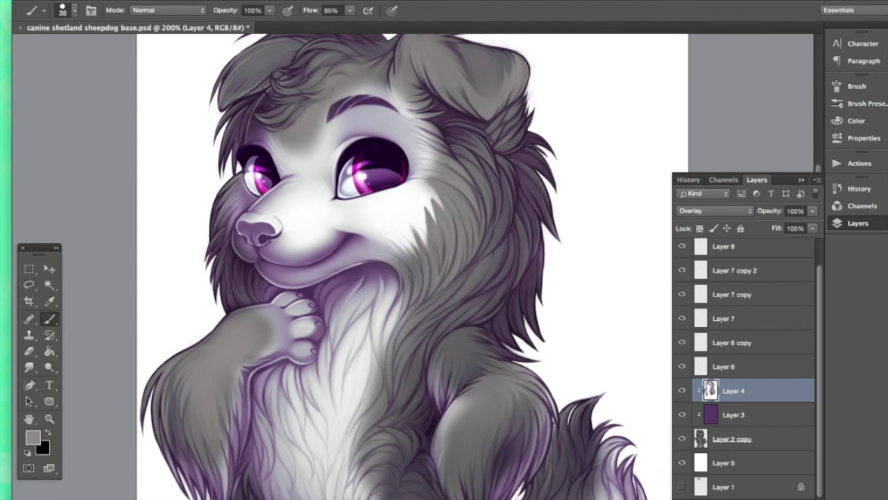
left_click(74, 10)
left_click_drag(103, 47, 107, 48)
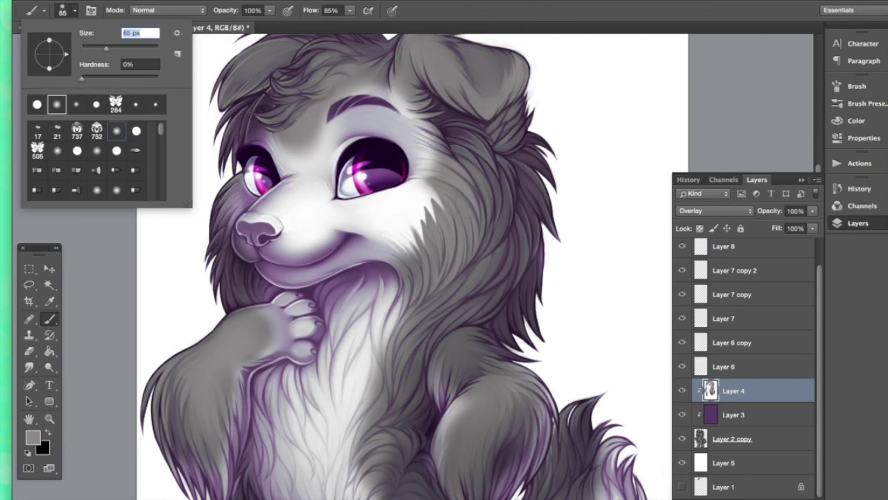
key("Return")
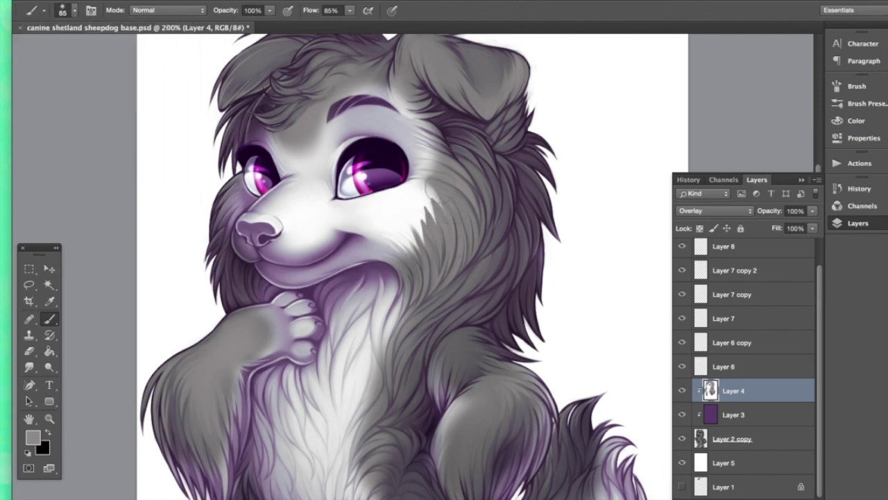
left_click_drag(431, 215, 428, 215)
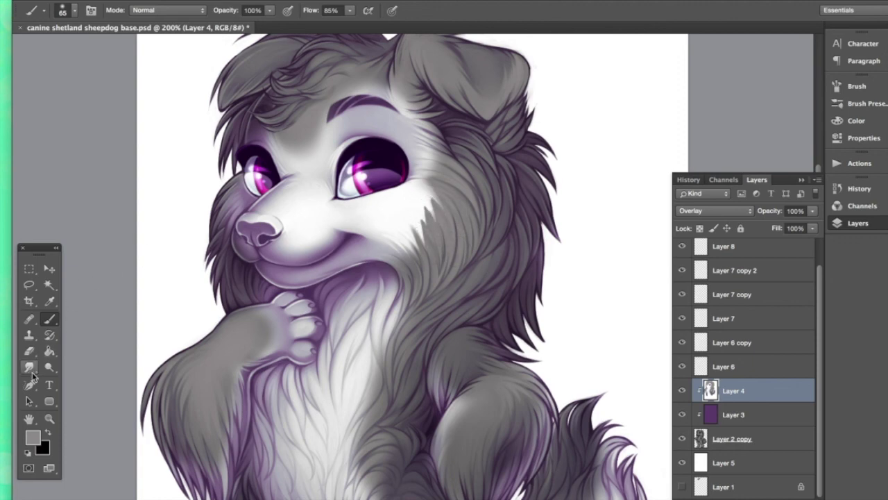
left_click(29, 369)
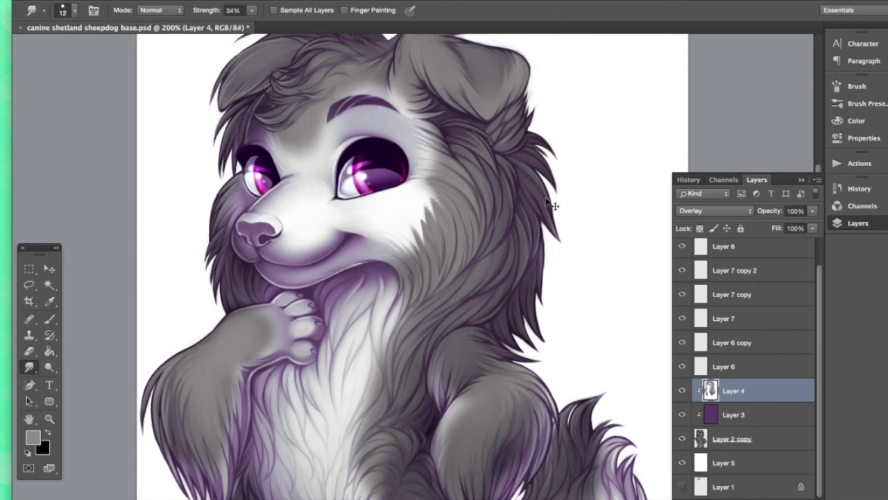
- Fill Layer 5 behind the figure with black, comparing it with the previous background
key("super+minus")
key("super+minus")
key("super+minus")
key("super+plus")
key("super+plus")
key("super+plus")
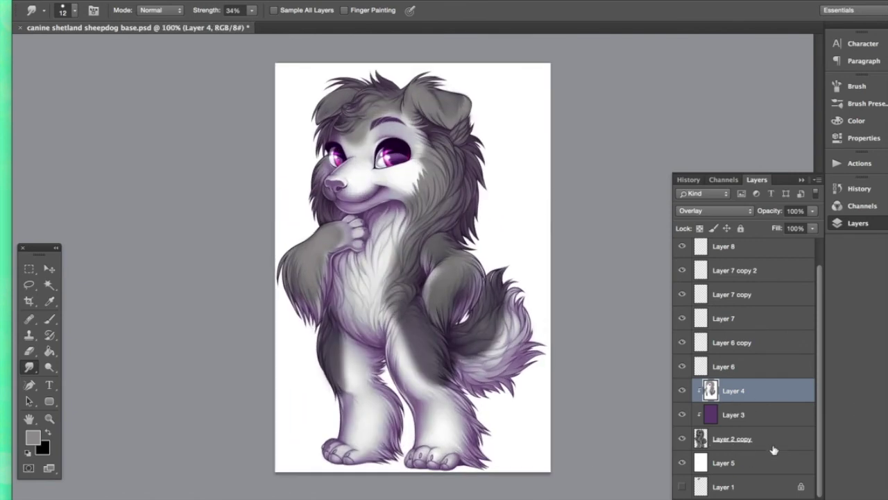
left_click(683, 463)
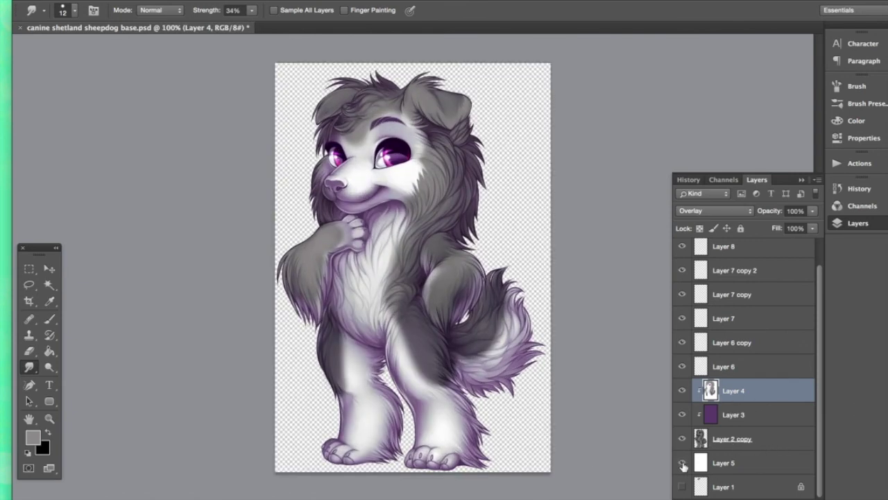
left_click(682, 463)
left_click(745, 463)
key("super+BackSpace")
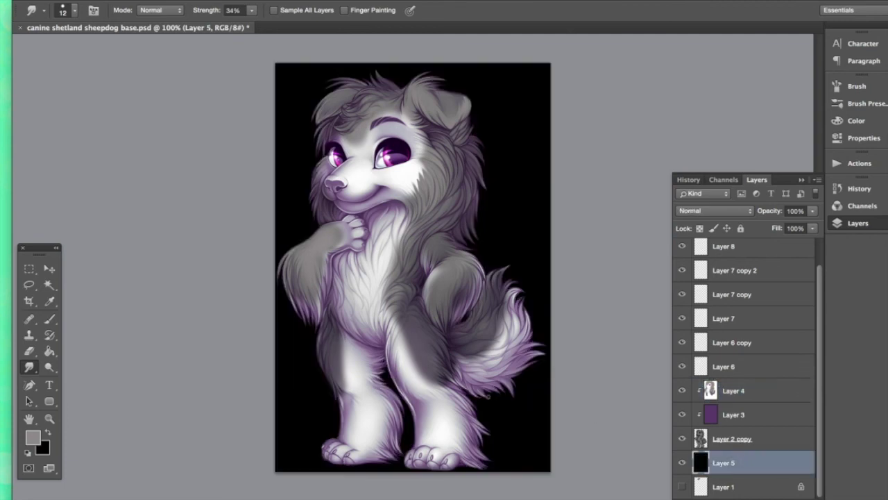
key("super+z")
key("super+z")
- Examine the figure's outline against the black background at 346%, covering the chest, feet, tail and head, and return to 100%
left_click(49, 419)
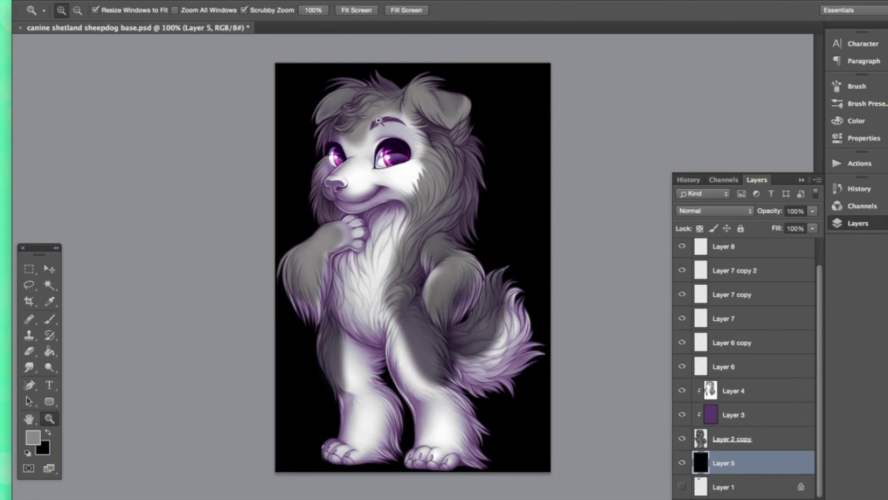
left_click_drag(380, 119, 437, 148)
scroll(427, 251, "down", 15)
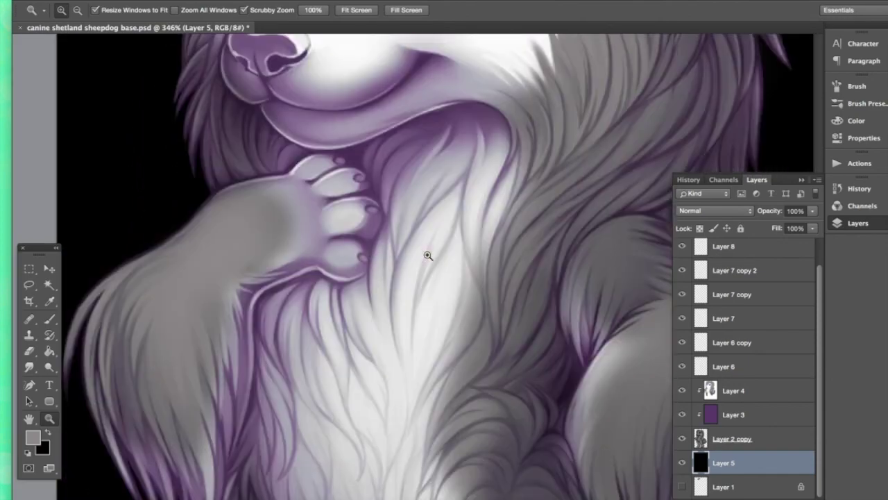
scroll(428, 256, "down", 10)
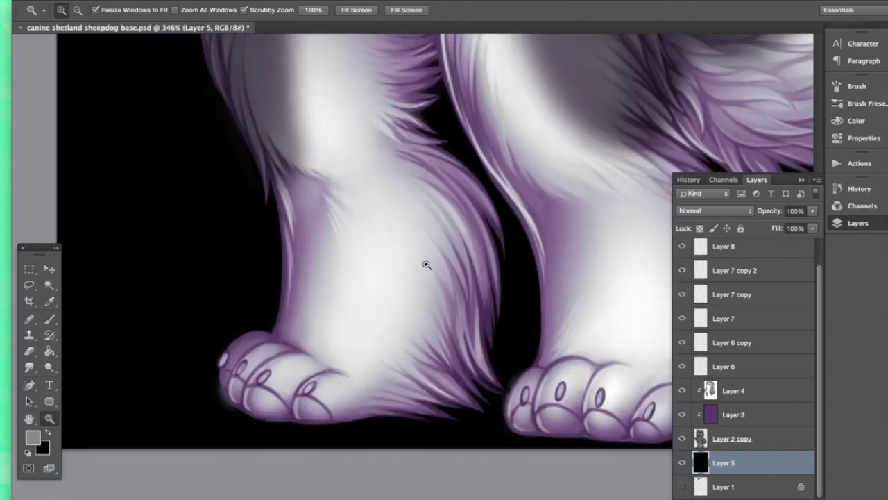
scroll(538, 284, "right", 5)
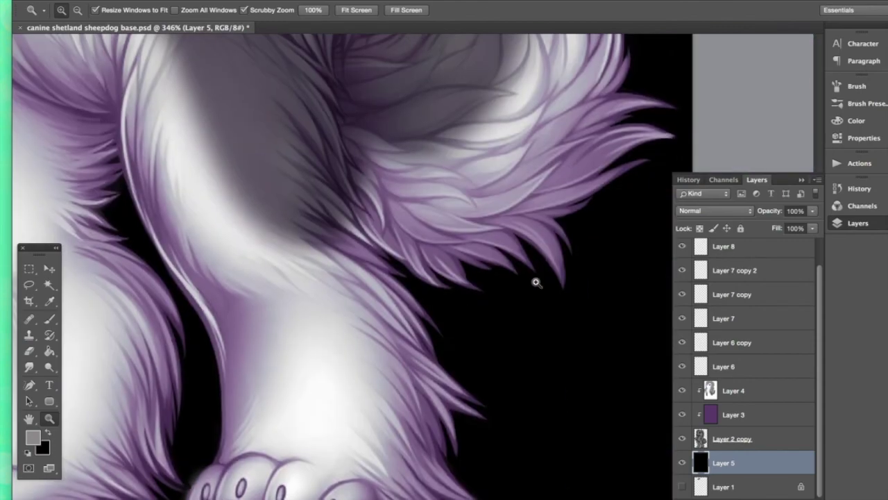
scroll(535, 282, "down", 10)
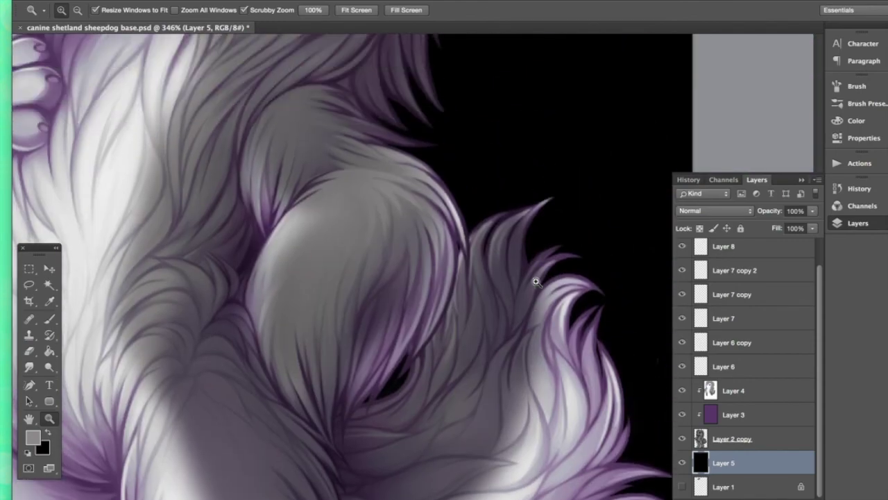
scroll(536, 282, "up", 15)
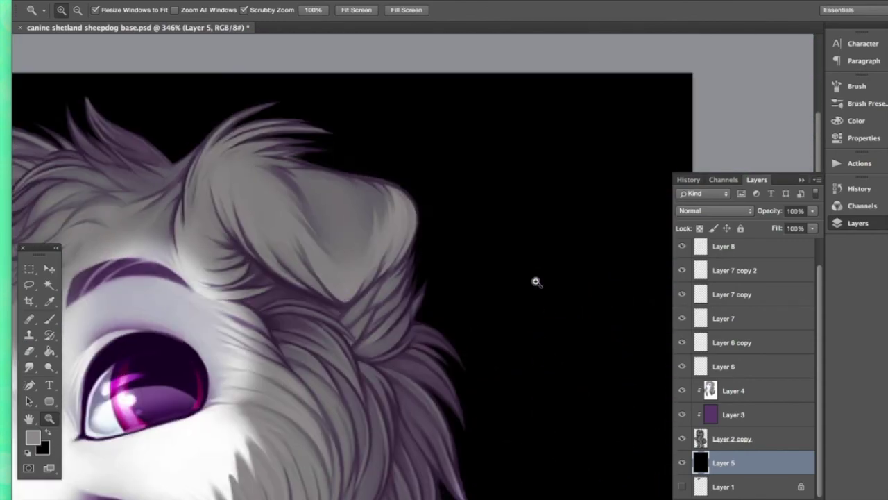
key("ctrl+1")
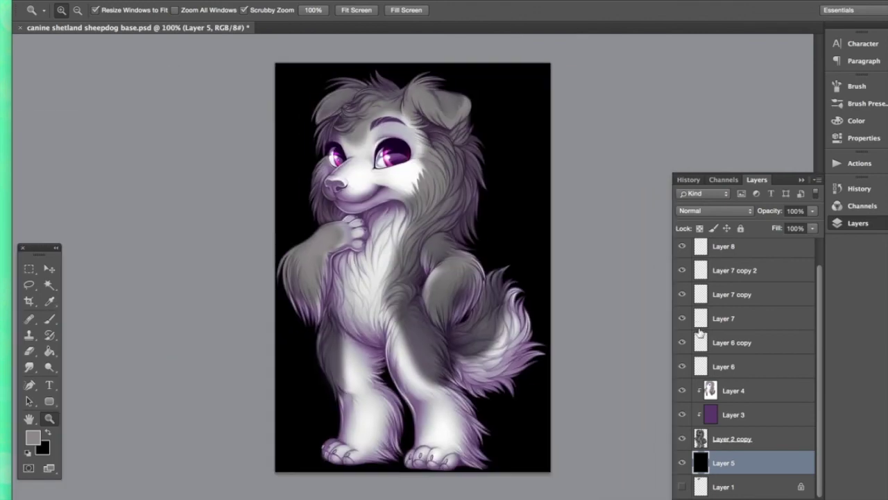
- Invert Layer 5 repeatedly to compare the figure on black and white, ending with a visible white background
key("ctrl+i")
key("ctrl+i")
key("ctrl+i")
key("ctrl+i")
key("ctrl+i")
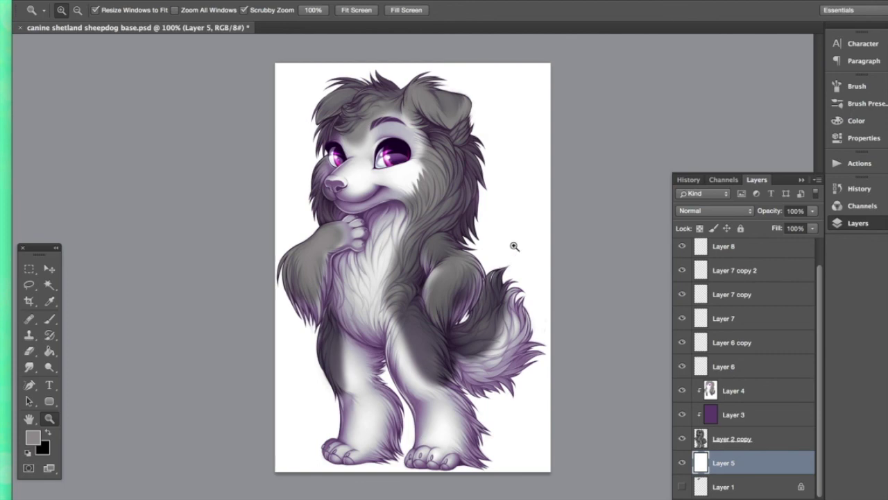
left_click(682, 463)
left_click(682, 463)
- Hide the white background Layer 5 and resize the image to a height of 400 pixels
left_click(715, 393)
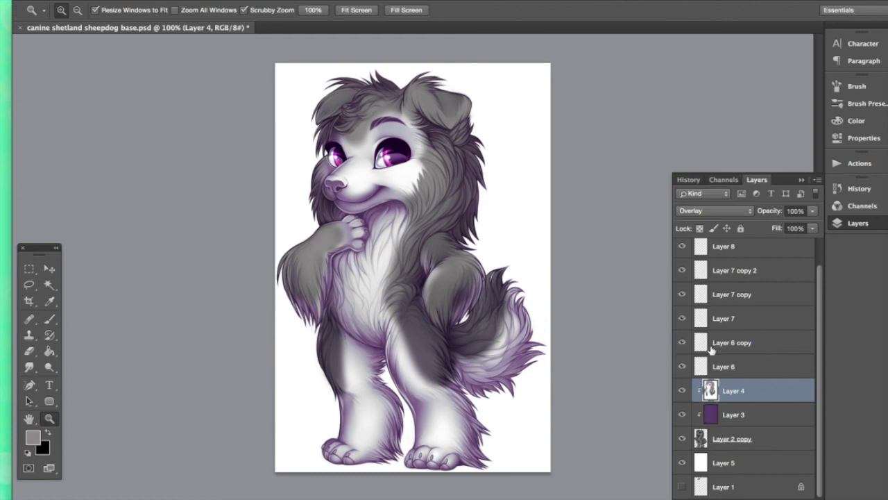
left_click(681, 463)
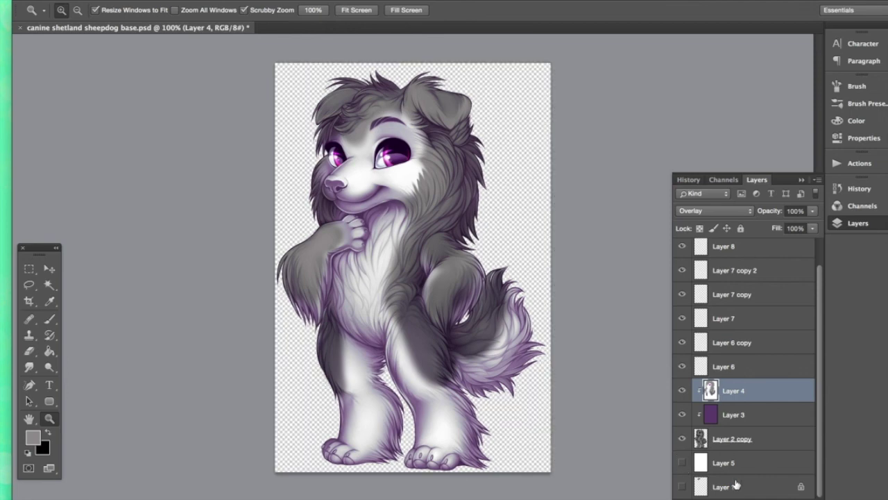
left_click(186, 2)
mouse_move(150, 1)
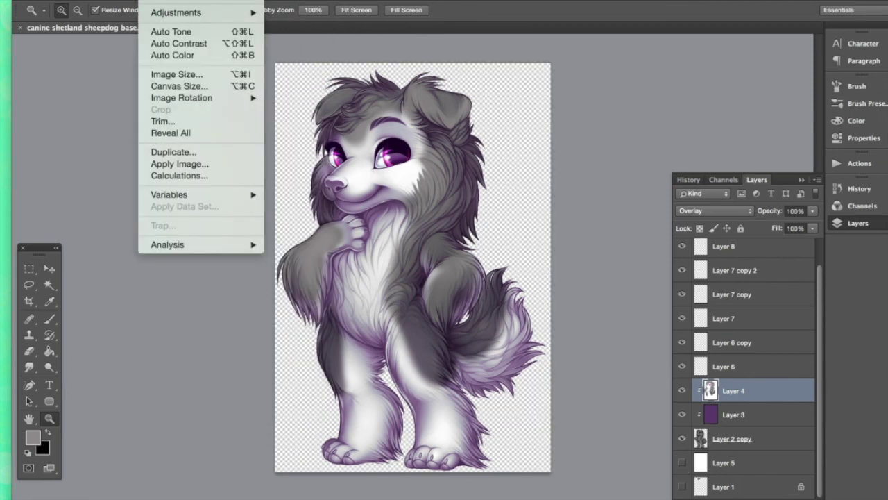
left_click(182, 74)
left_click(409, 240)
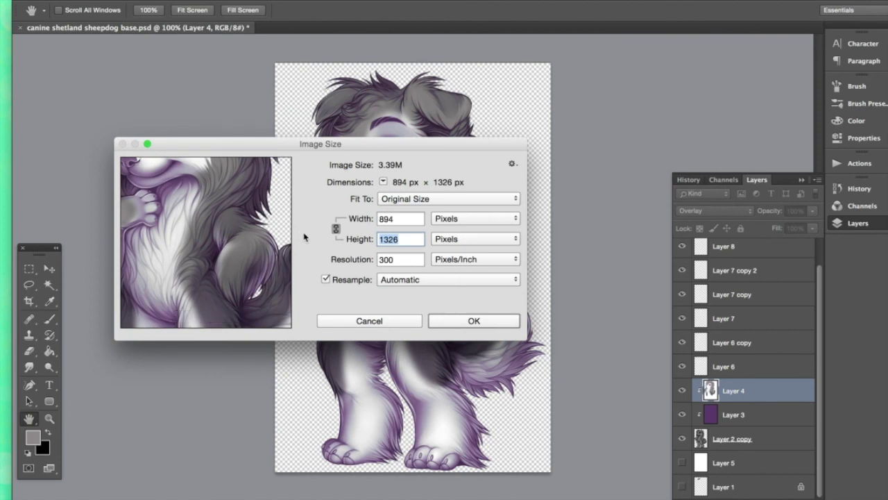
type("400")
left_click(476, 321)
key("z")
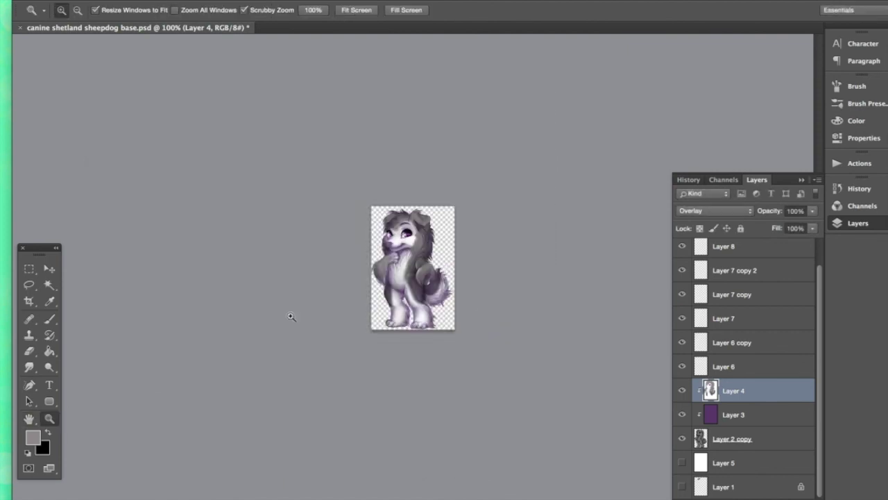
left_click(375, 277)
- Start saving a copy of the resized image in PNG format, declining to replace the existing file
left_click(56, 1)
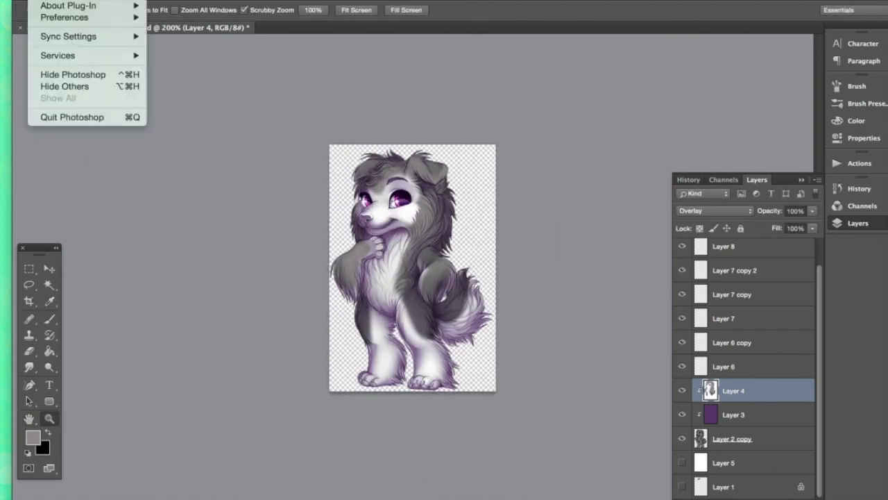
mouse_move(101, 2)
left_click(122, 107)
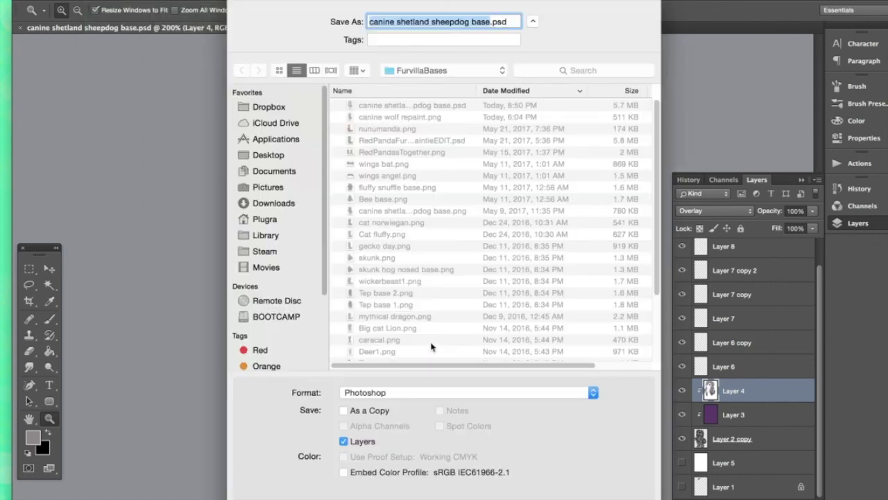
left_click(394, 393)
left_click(368, 446)
key("Return")
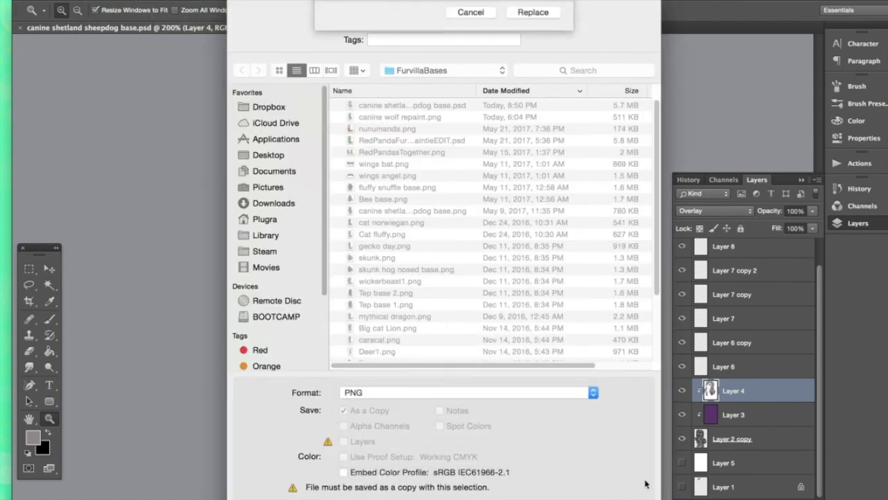
left_click(474, 75)
- Save the PNG copy as PaintieTutorialbase.png with Smallest / Slow compression and no interlacing
left_click(497, 21)
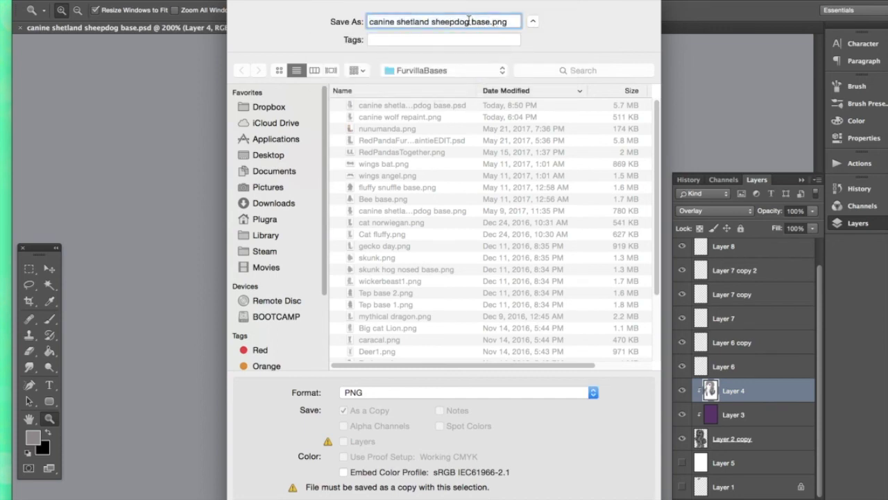
left_click_drag(470, 22, 369, 22)
key("BackSpace")
type("PaintieTutorial")
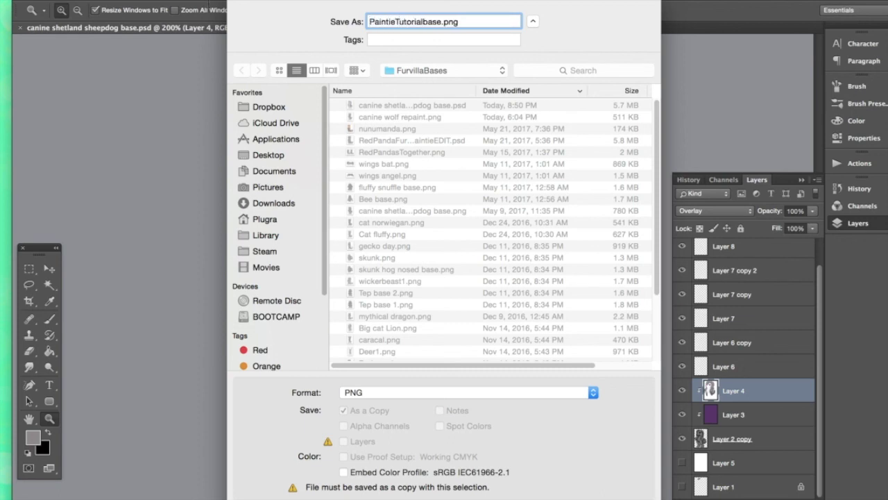
key("Return")
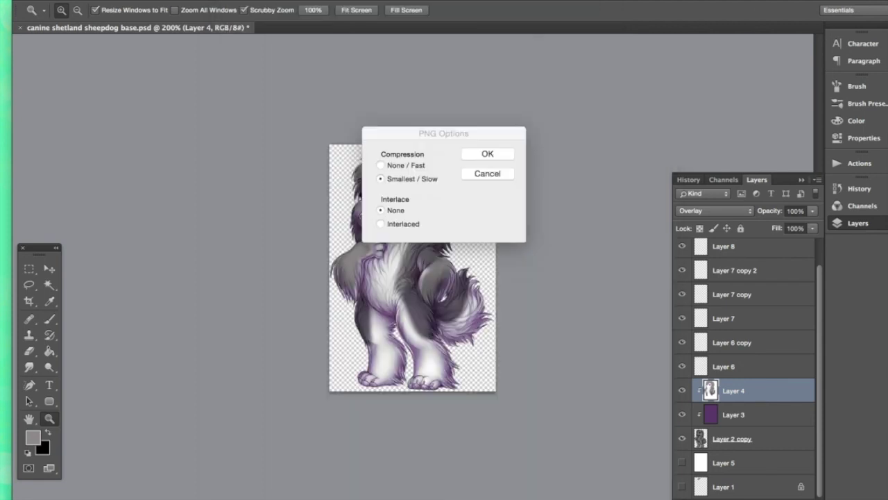
left_click(476, 154)
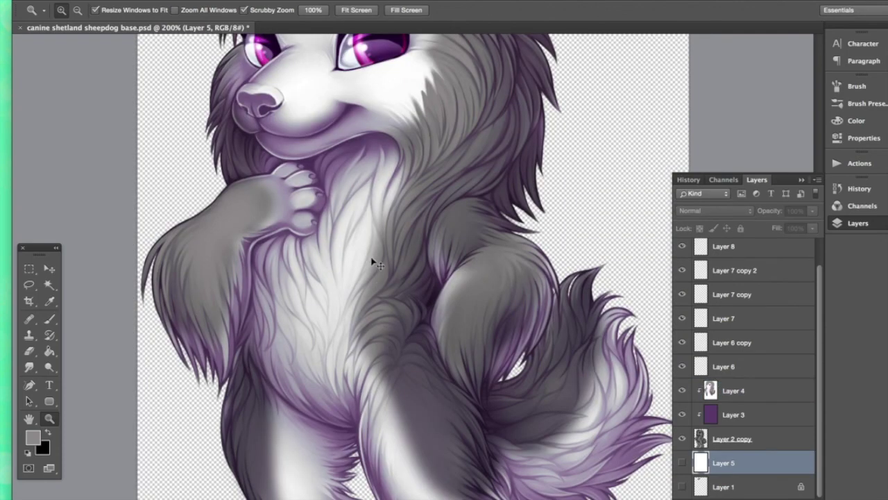
- Save the full-size layered sheepdog document and close it
scroll(368, 256, "up", 5)
key("super+s")
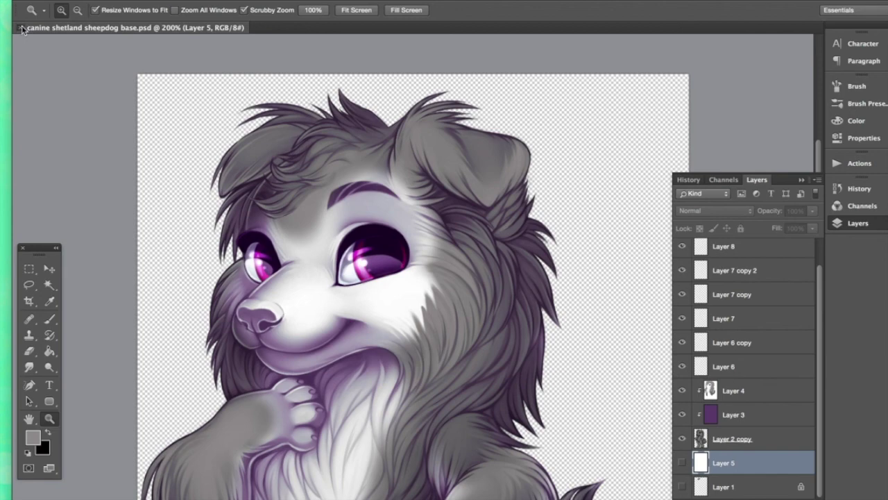
left_click(22, 28)
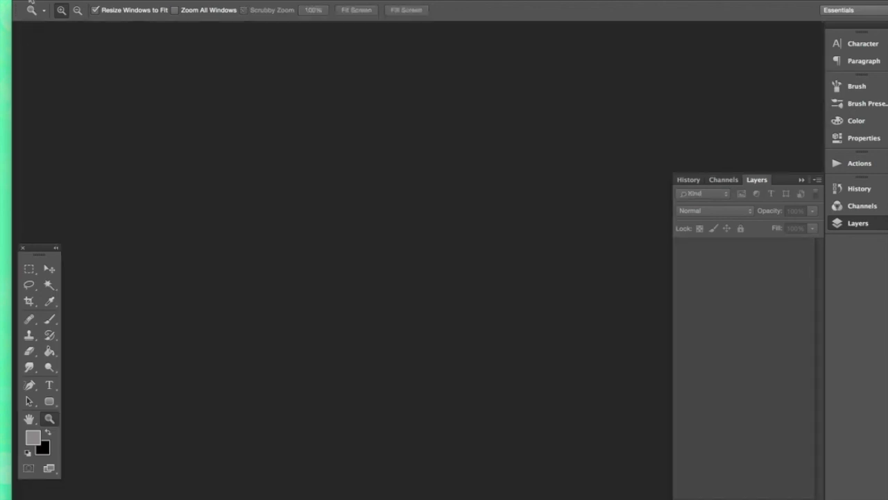